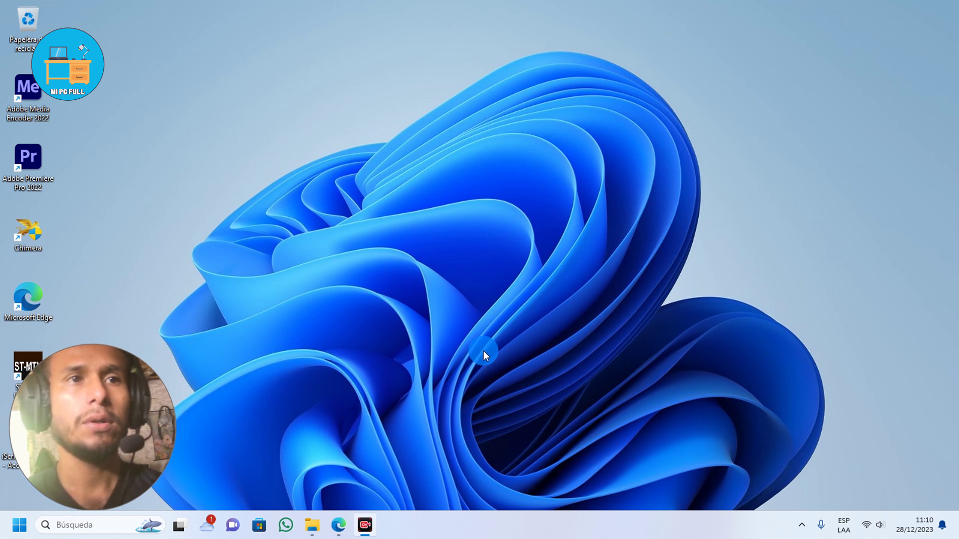
# - Switch to Edge, open youtube.com in a new tab and start a video upload
pyautogui.click(338, 525)
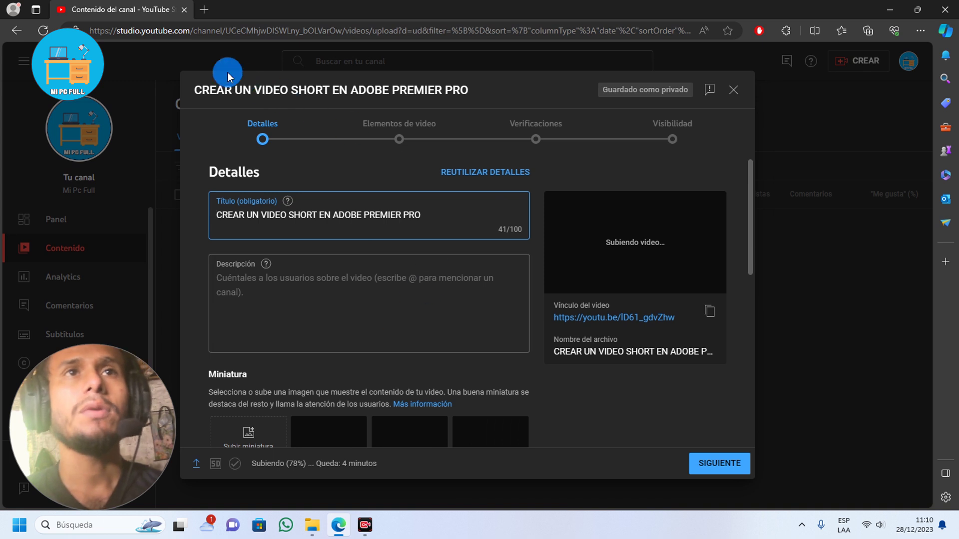
pyautogui.click(203, 9)
pyautogui.click(221, 32)
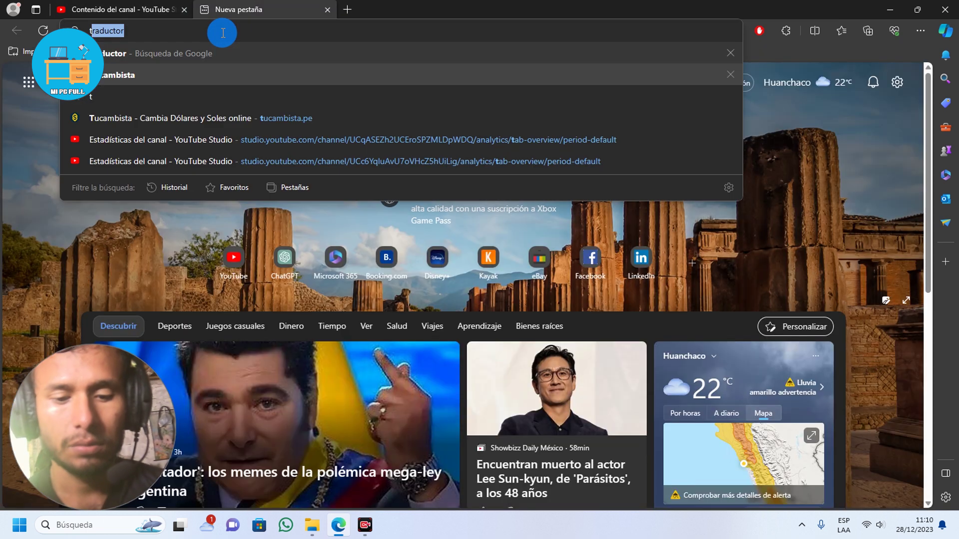
pyautogui.write('youtube')
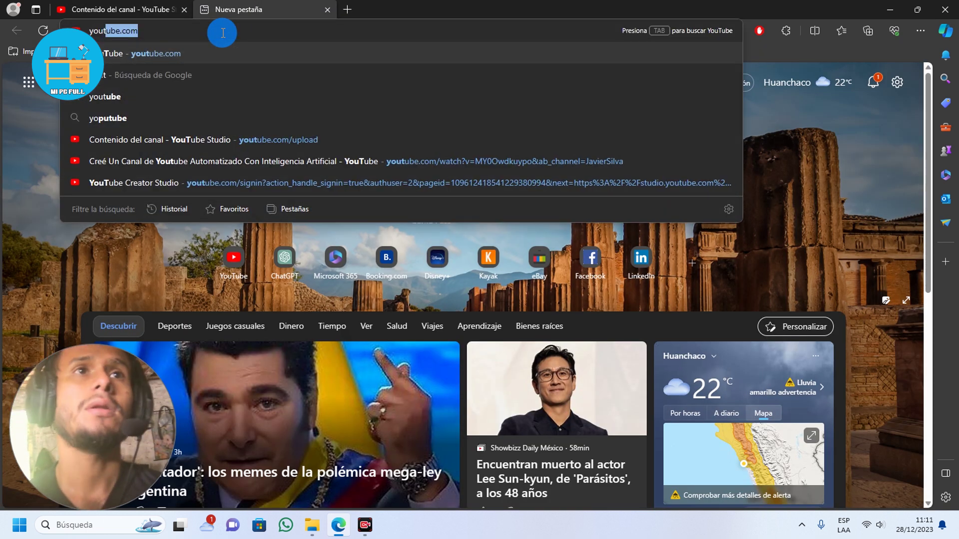
pyautogui.press('Return')
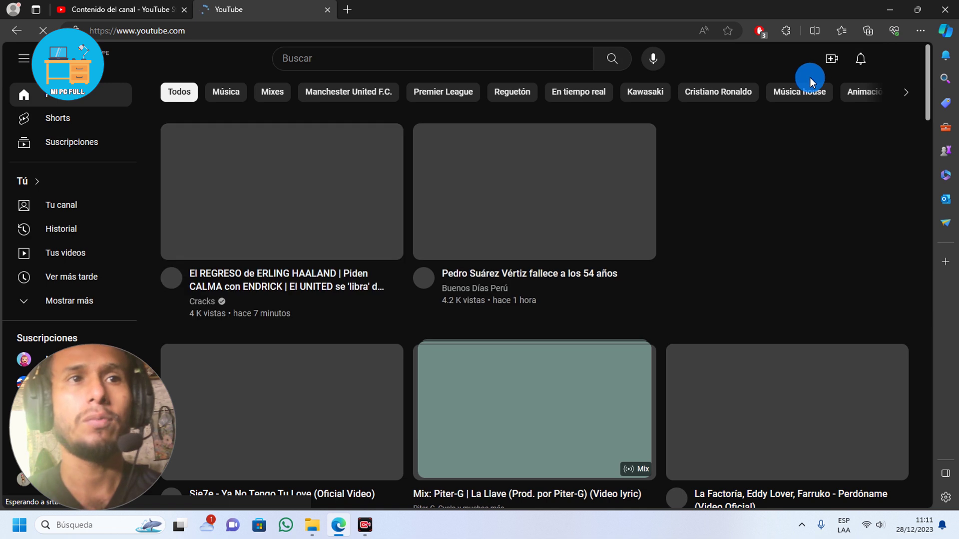
pyautogui.click(831, 61)
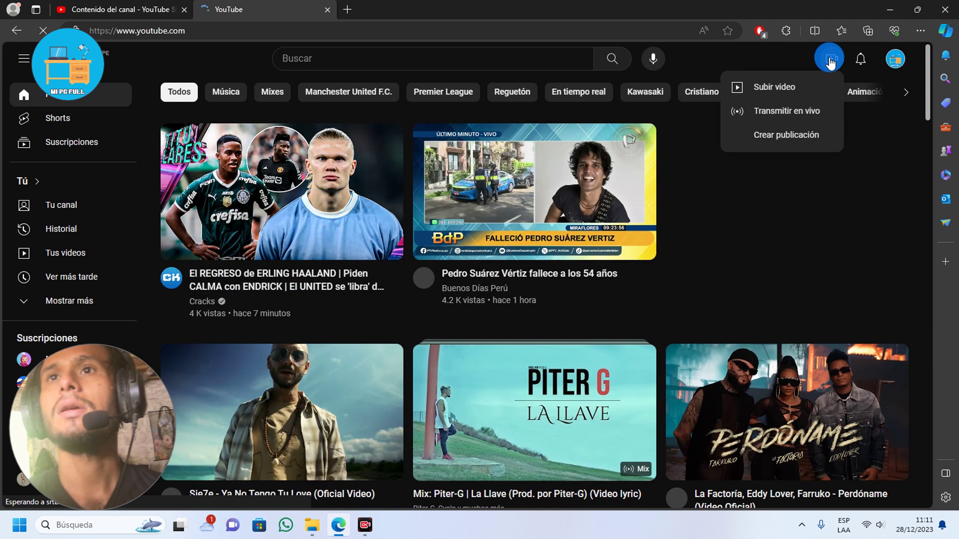
pyautogui.click(779, 88)
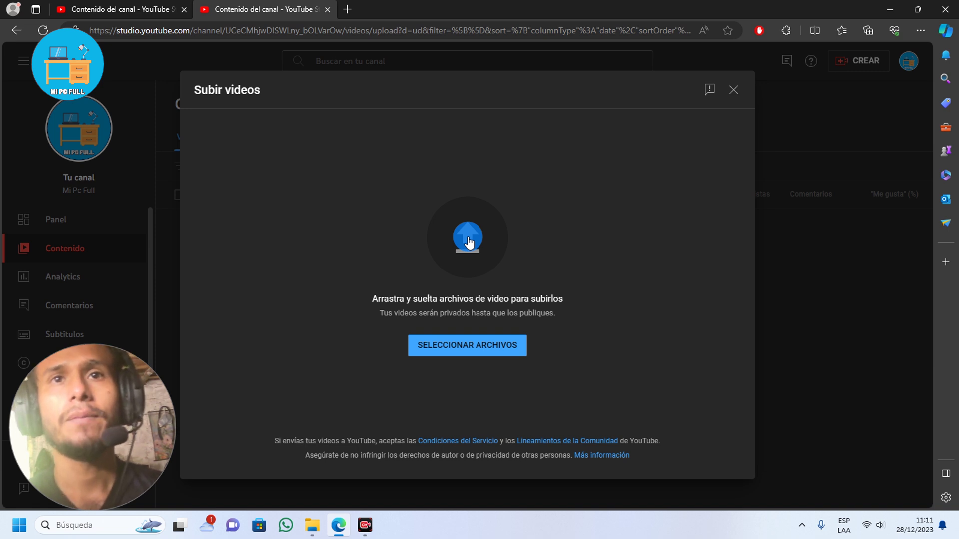
# - Browse for the video CREAR UN VIDEO SHORT EN ADOBE PREMIER PRO.mp4, and close the duplicate upload tab
pyautogui.click(462, 237)
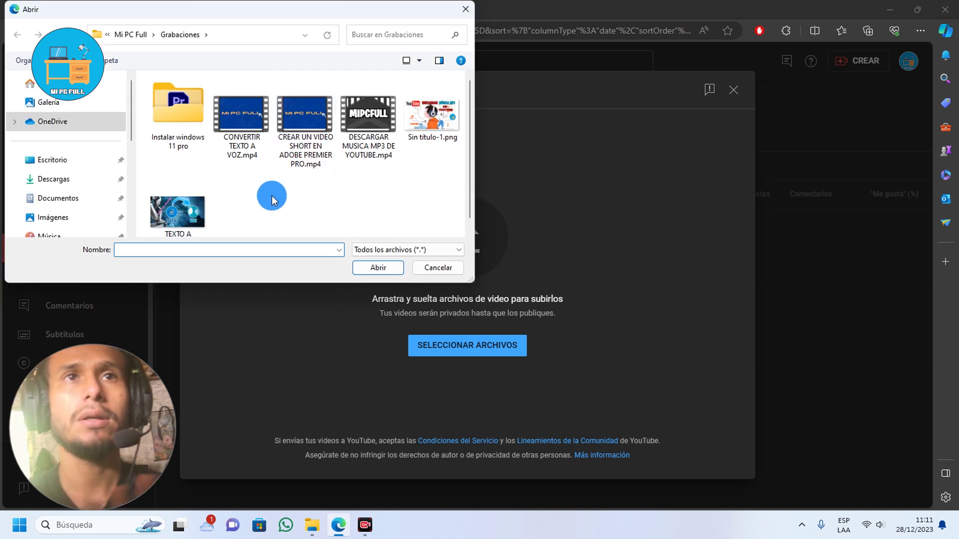
pyautogui.doubleClick(307, 125)
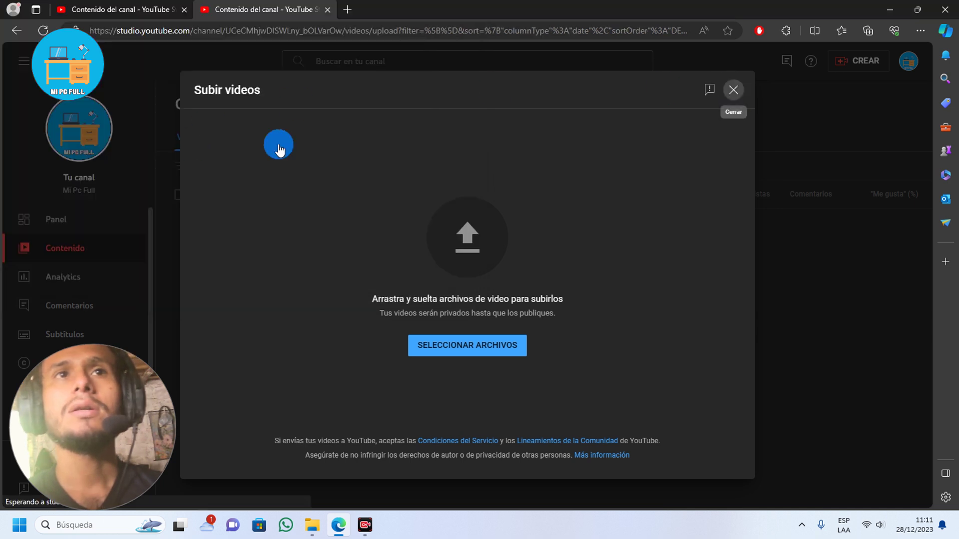
pyautogui.click(252, 9)
pyautogui.click(328, 10)
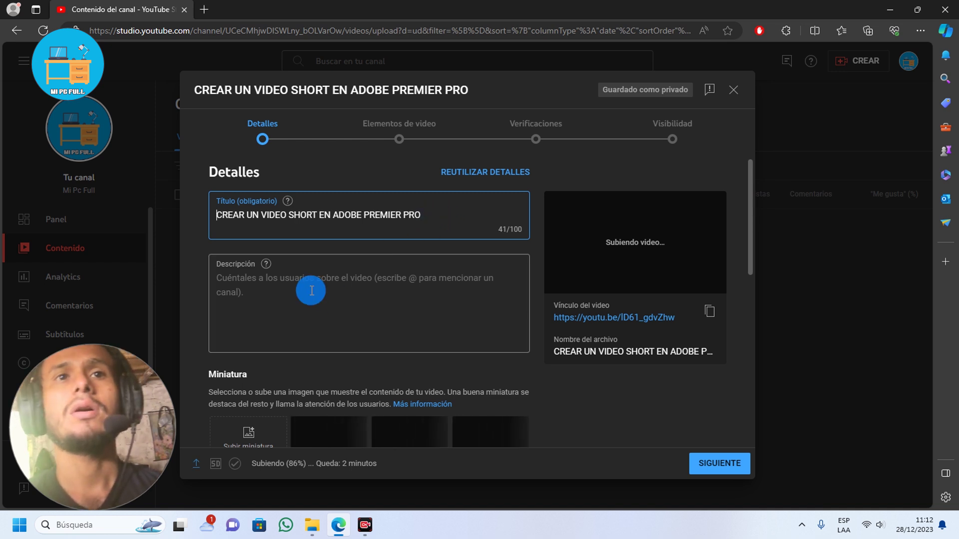
# - Open chat.openai.com in a new browser tab and send ChatGPT the greeting "hola"
pyautogui.scroll(-2, 311, 290)
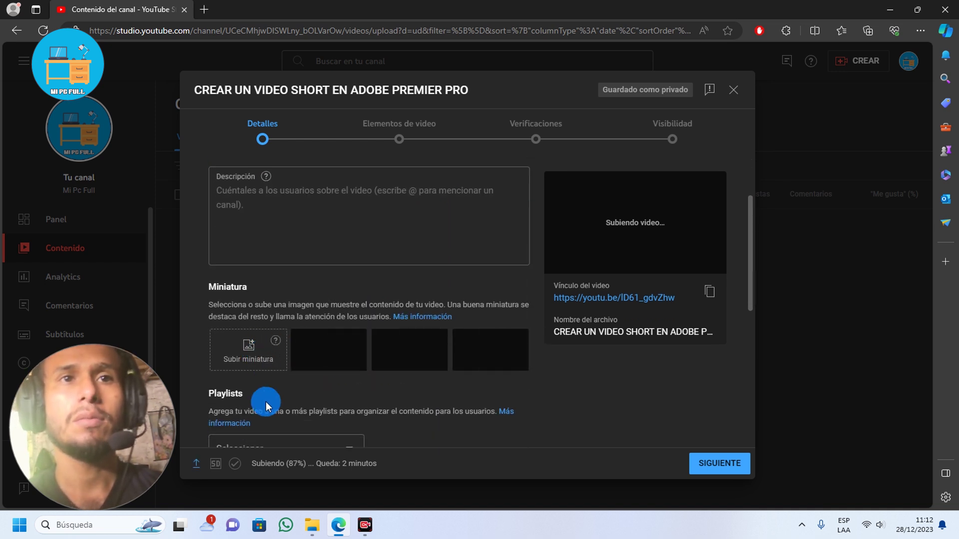
pyautogui.scroll(2, 308, 253)
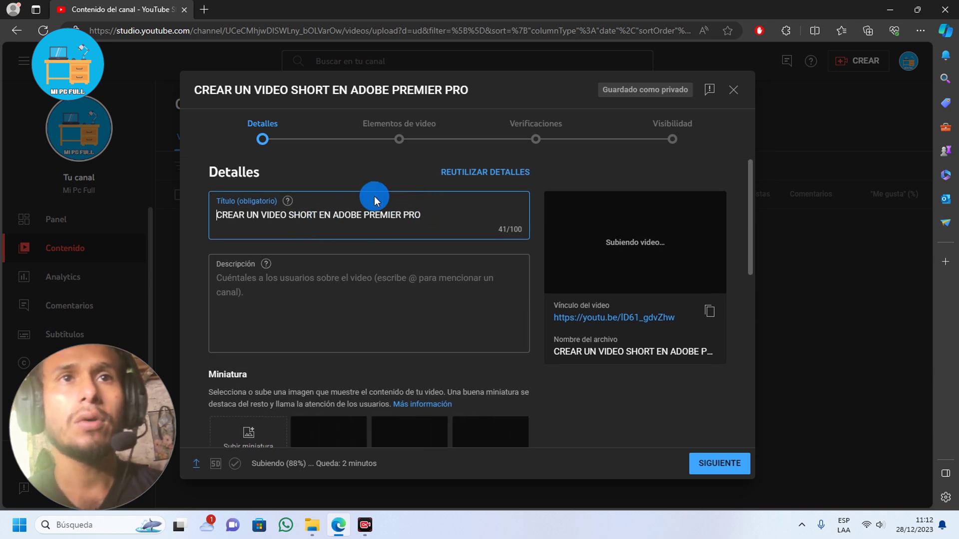
pyautogui.click(203, 10)
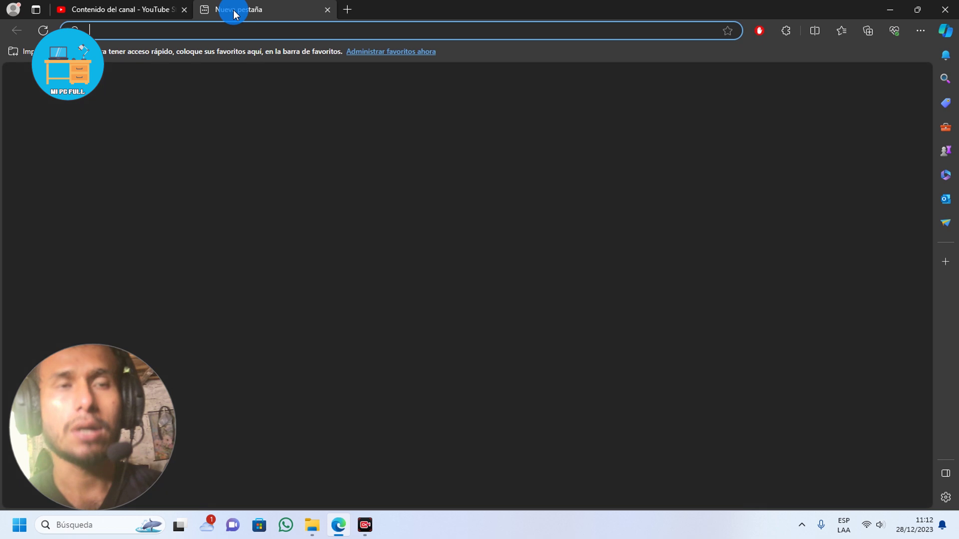
pyautogui.write('chat.openai.com')
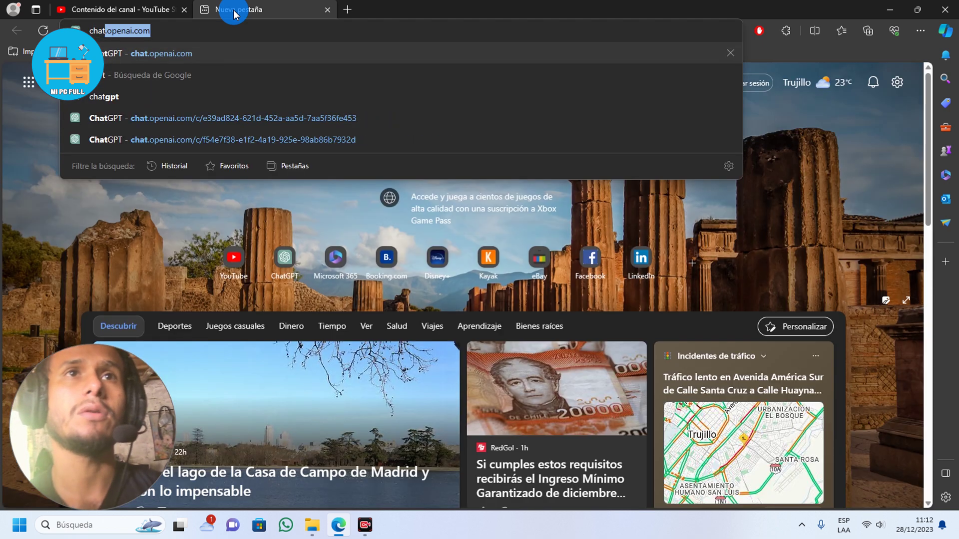
pyautogui.press('Return')
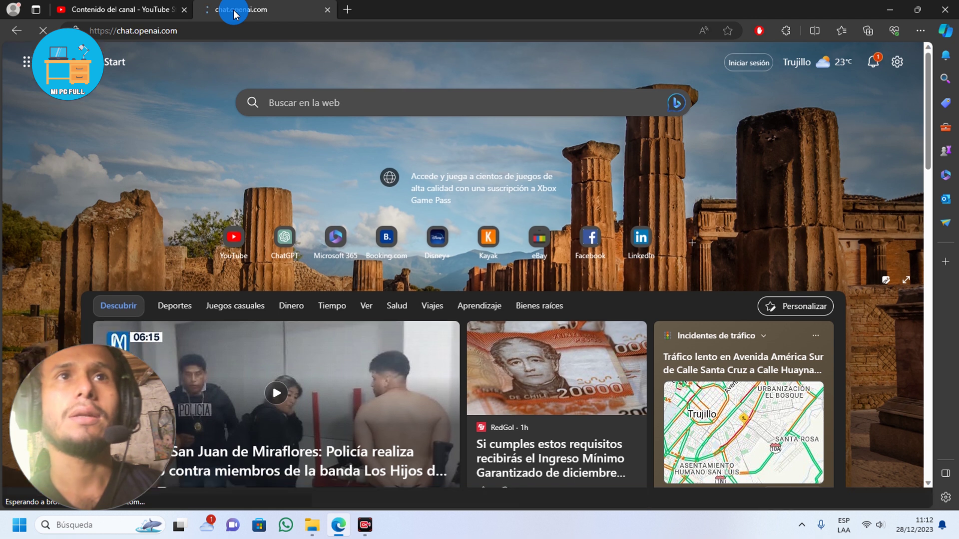
pyautogui.write('hola')
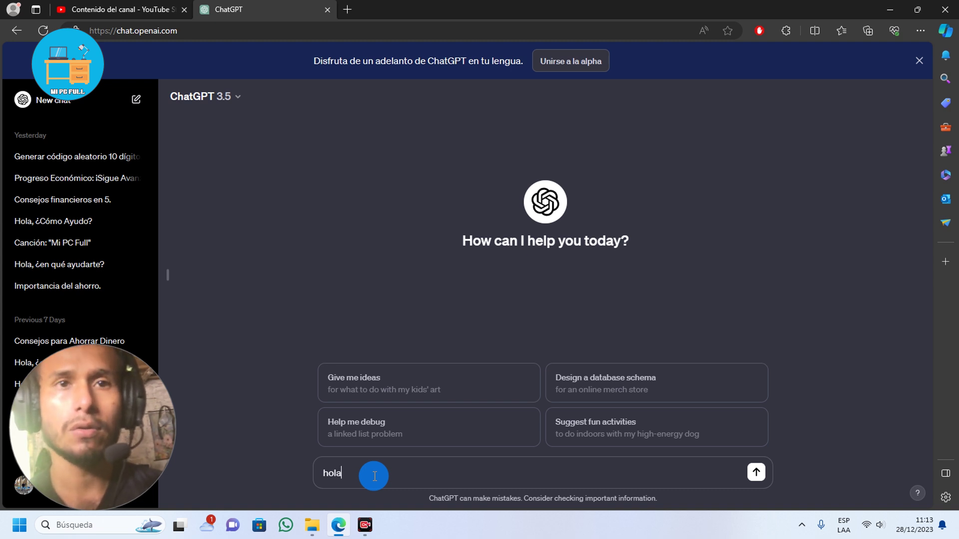
pyautogui.press('Return')
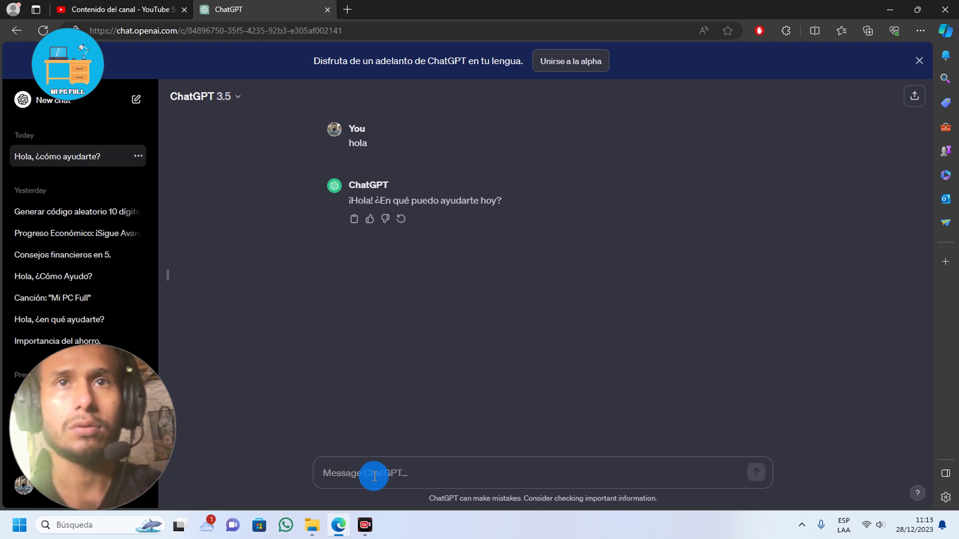
# - Send ChatGPT the message "necesito mejorar el titulo de mi video de youtube , para ello te daré el titulo ejemplo"
pyautogui.write('nec')
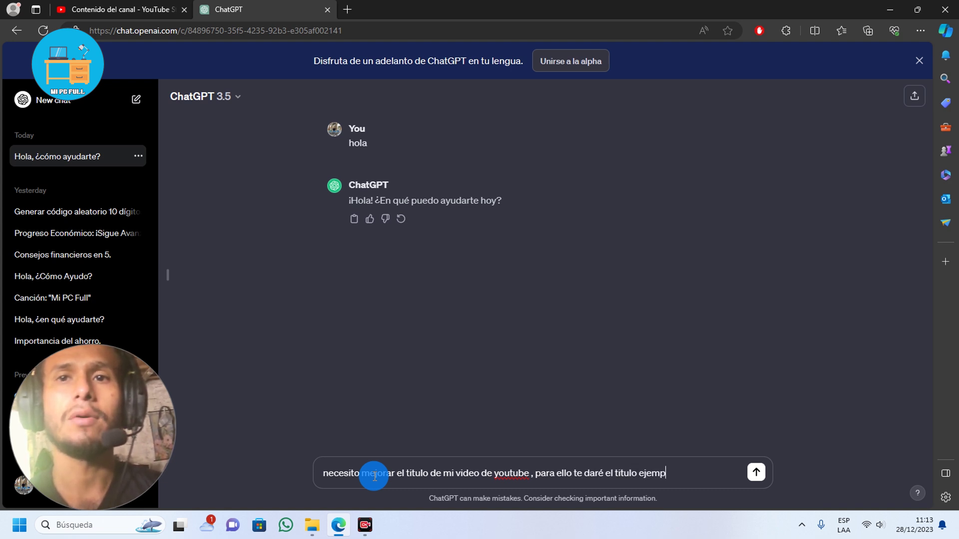
pyautogui.write('o')
pyautogui.press('Return')
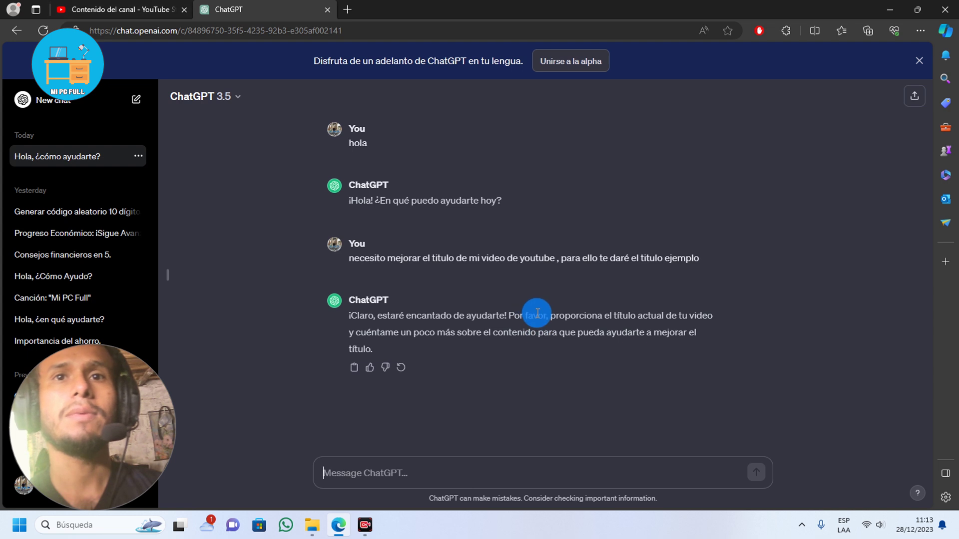
# - Copy the title "CREAR UN VIDEO SHORT EN ADOBE PREMIER PRO" from the YouTube Studio upload details and send it to ChatGPT
pyautogui.click(127, 9)
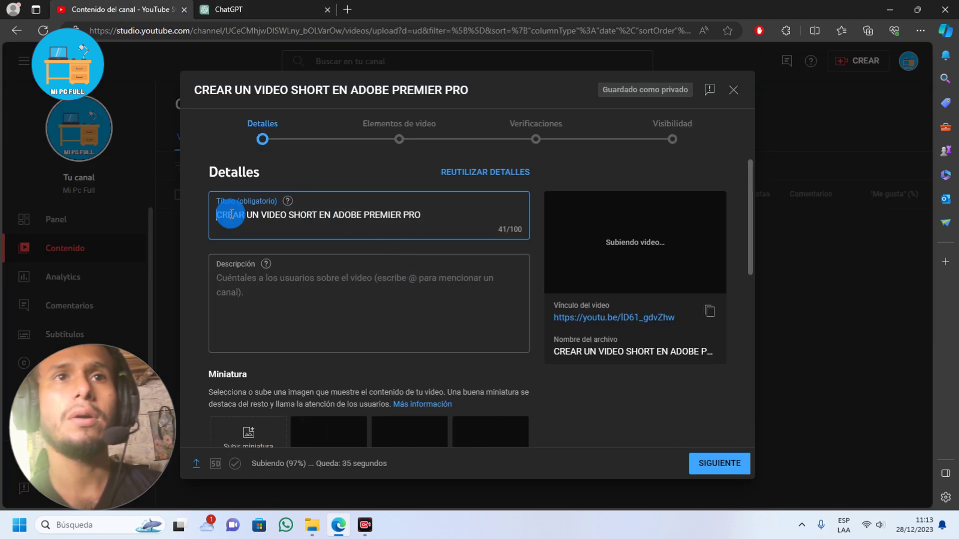
pyautogui.moveTo(426, 215); pyautogui.dragTo(214, 214)
pyautogui.hotkey('ctrl', 'c')
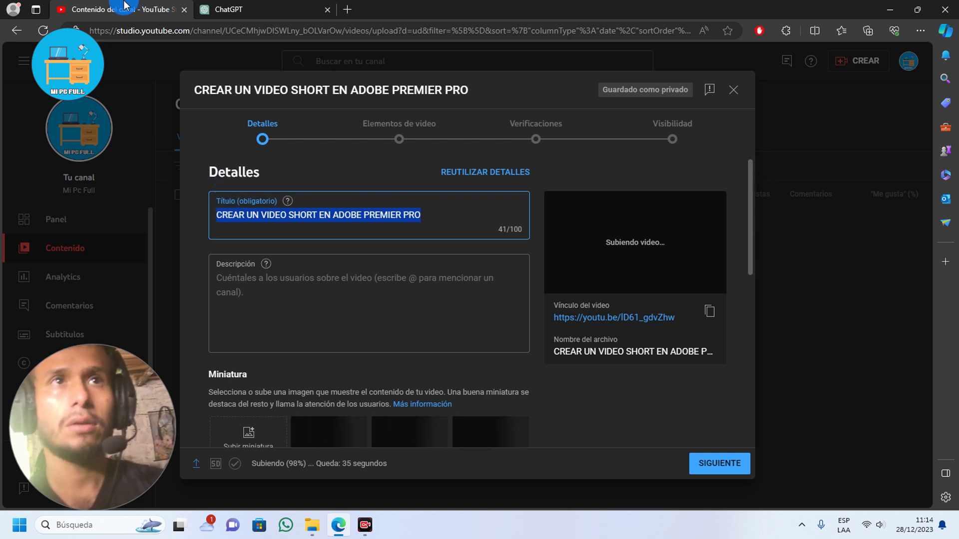
pyautogui.click(227, 9)
pyautogui.click(383, 474)
pyautogui.hotkey('ctrl', 'v')
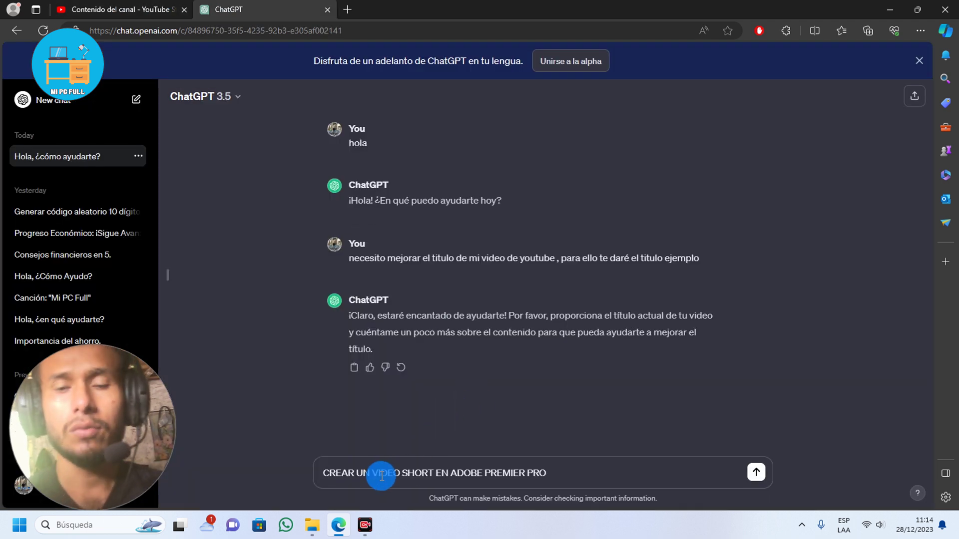
pyautogui.press('Return')
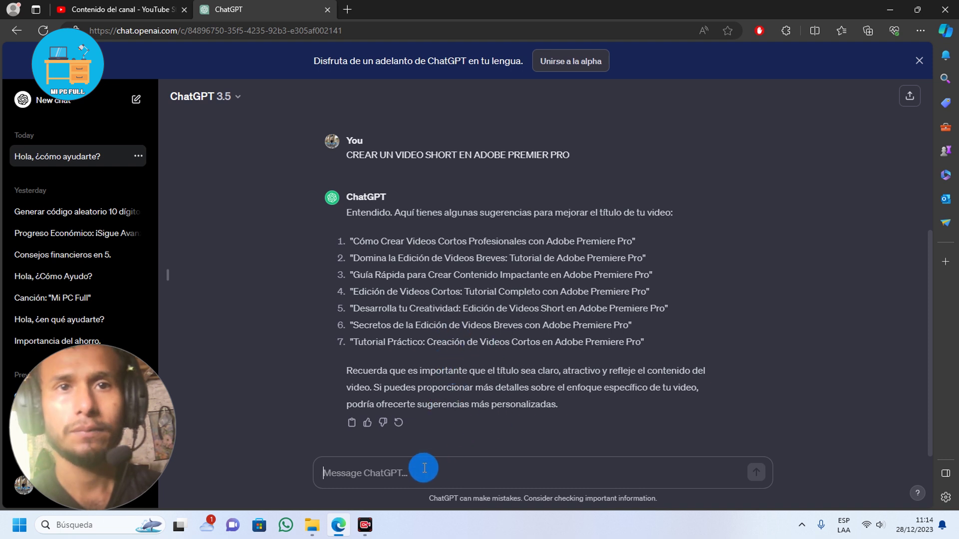
# - Ask ChatGPT for additional title suggestions with the message "necesito 5 mas"
pyautogui.write('neces')
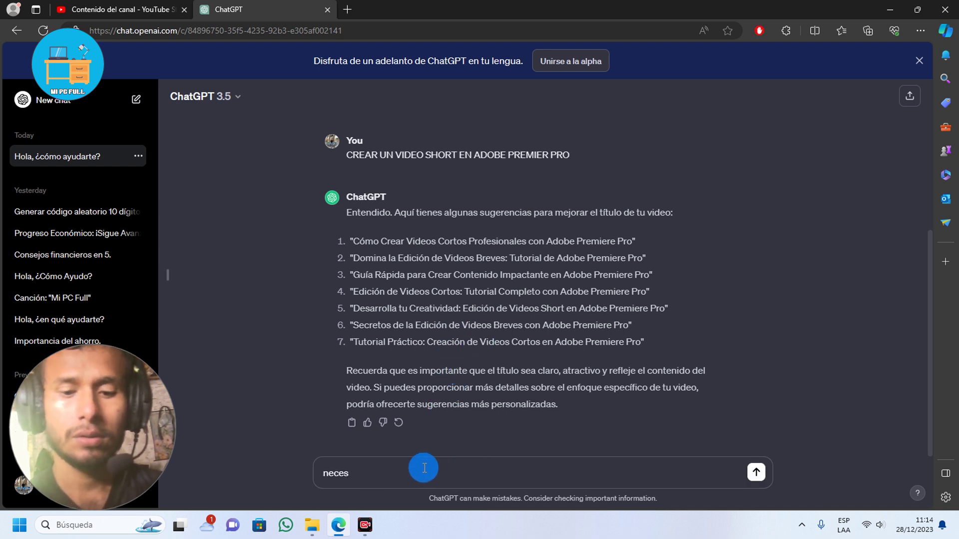
pyautogui.write('ito 5 ma')
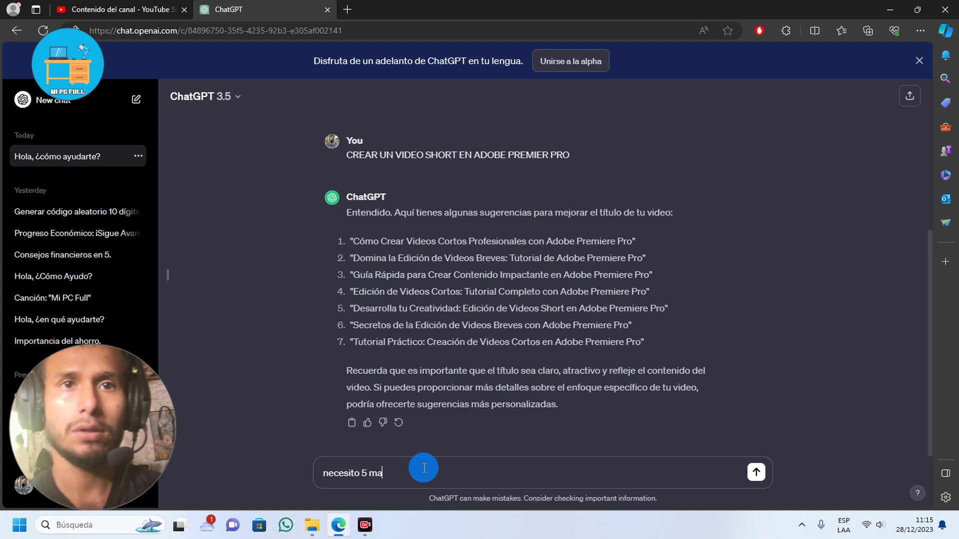
pyautogui.write('s')
pyautogui.press('Return')
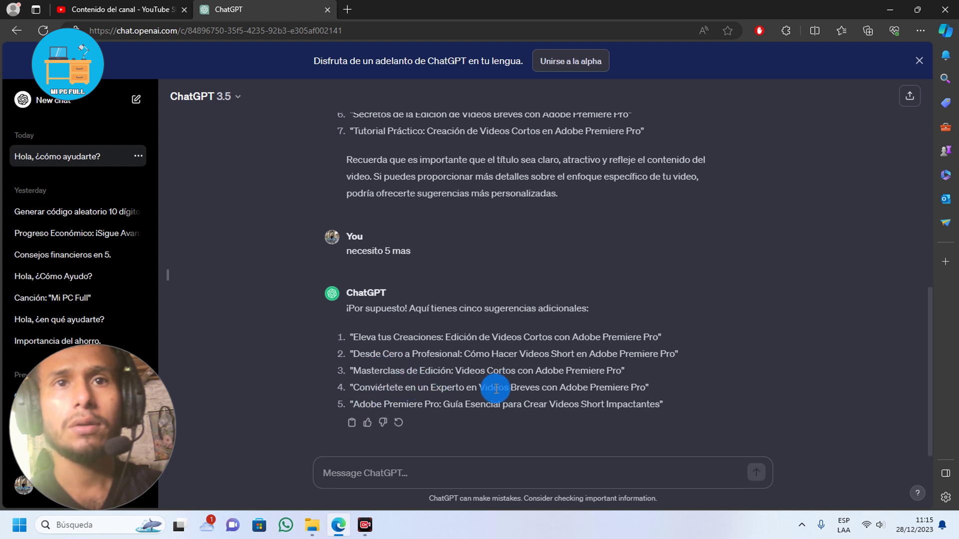
# - Replace the video's title in YouTube Studio with ChatGPT's suggestion "Guía Rápida para Crear Contenido Impactante en Adobe Premiere Pro"
pyautogui.click(407, 472)
pyautogui.scroll(6, 531, 398)
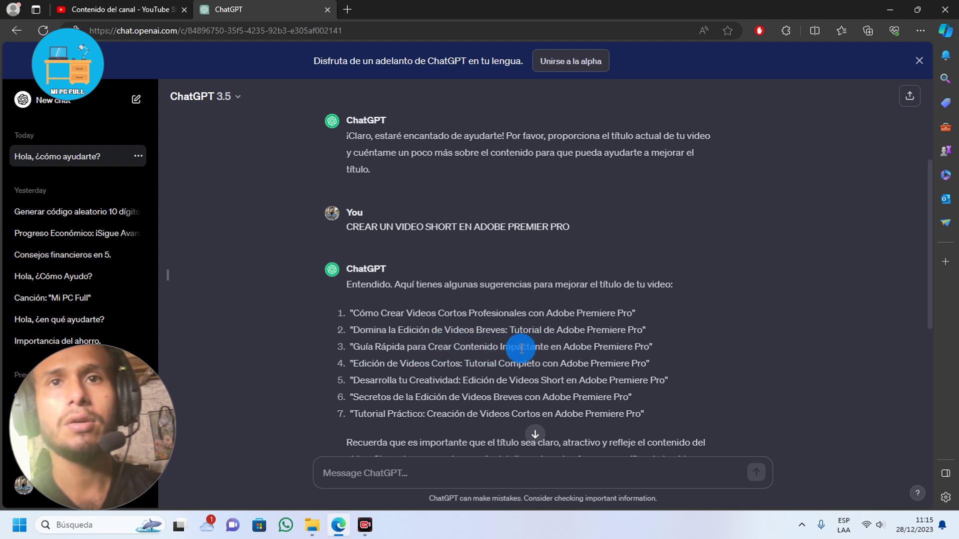
pyautogui.moveTo(391, 346); pyautogui.dragTo(648, 346)
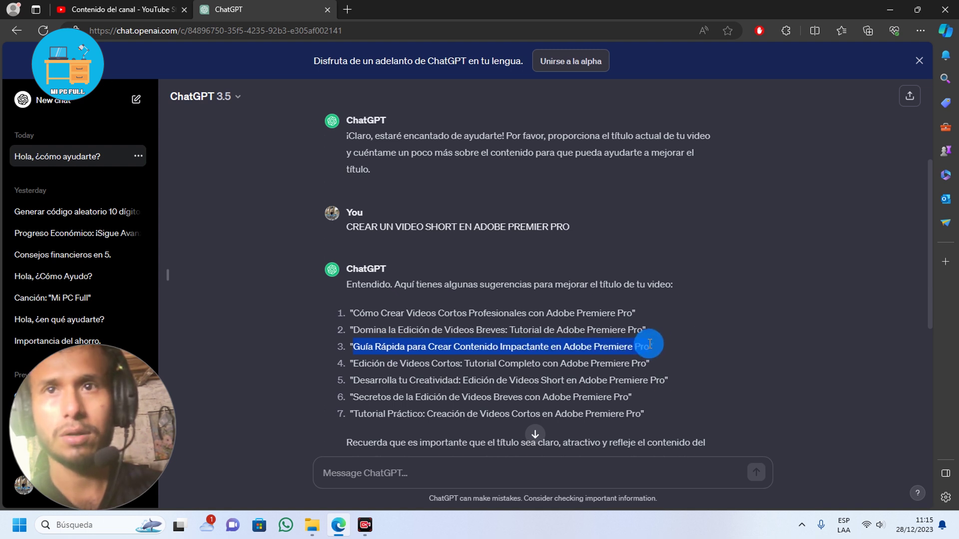
pyautogui.click(115, 9)
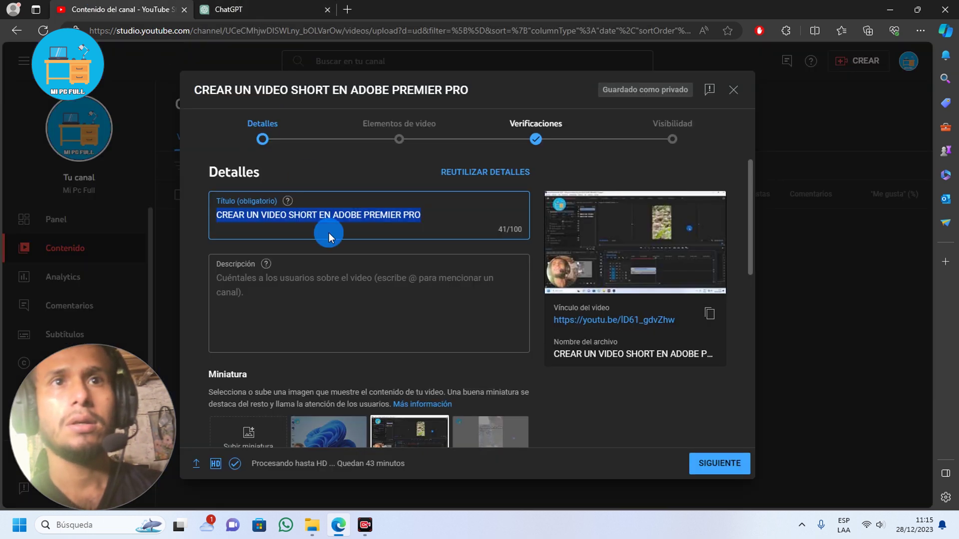
pyautogui.write('Guía Rápida para Crear Contenido Impactante en Adobe Premiere Pro')
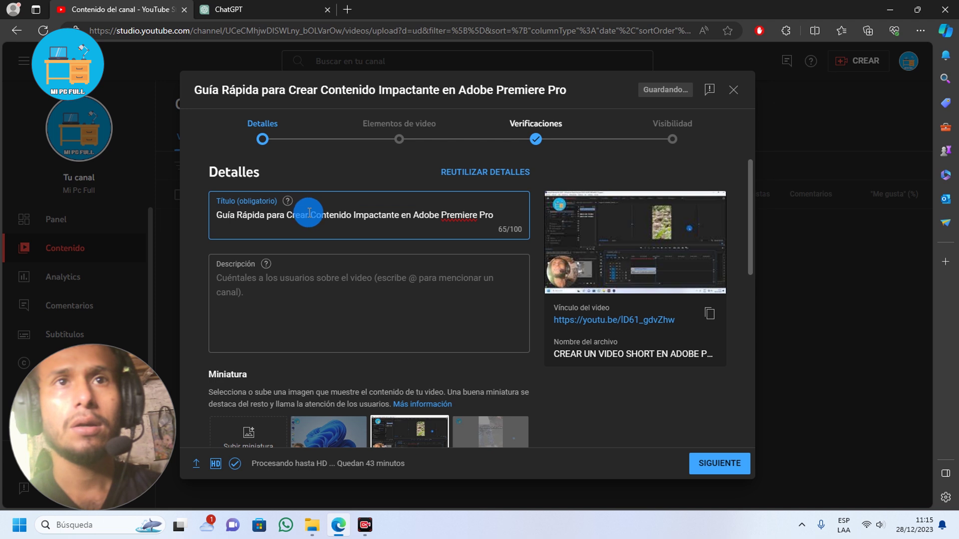
# - Replace "Contenido Impactante" in the video title so it reads "Guía Rápida para Crear Un Video Short en Adobe Premiere Pro"
pyautogui.doubleClick(346, 215)
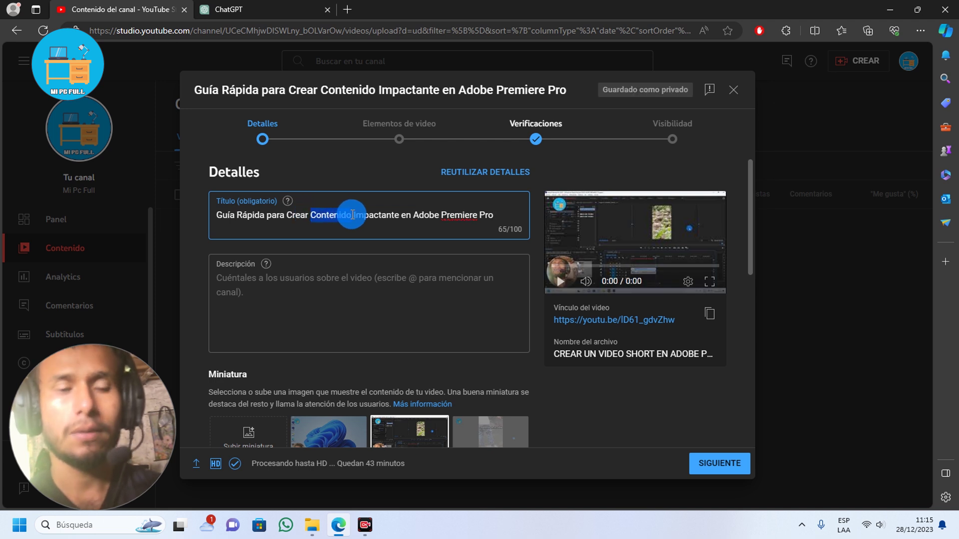
pyautogui.write('Un Video ')
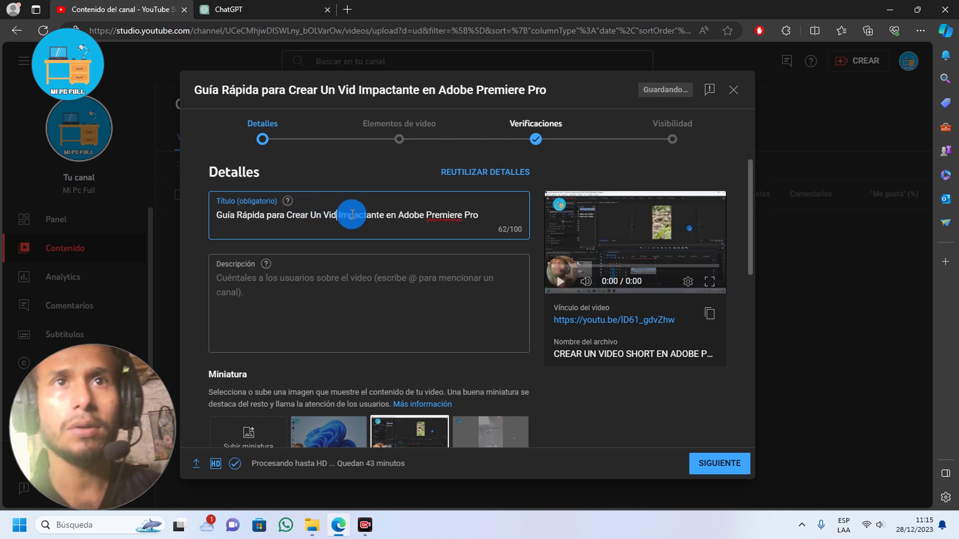
pyautogui.write('Short')
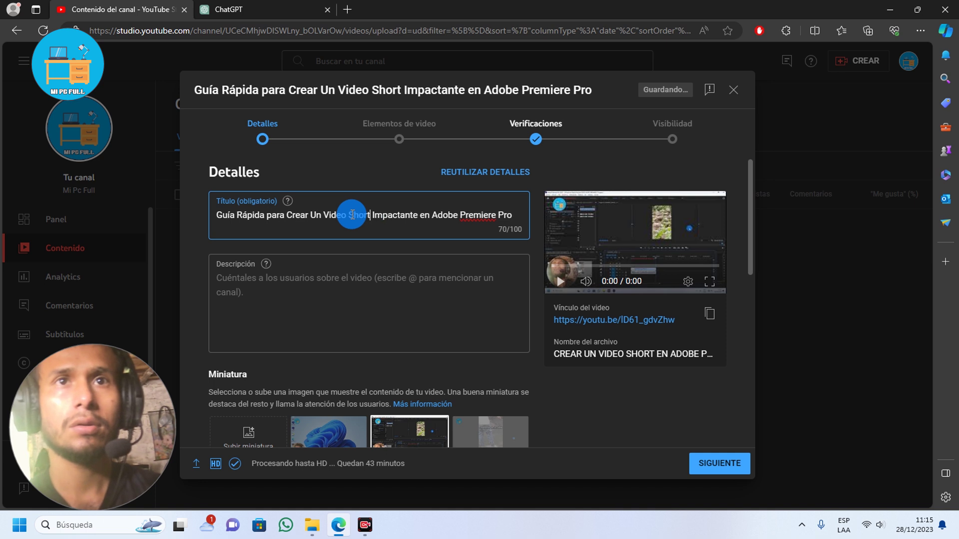
pyautogui.press('Delete')
pyautogui.press('Delete')
pyautogui.press('Delete')
pyautogui.press('Delete')
pyautogui.press('Delete')
pyautogui.press('Delete')
pyautogui.press('Delete')
pyautogui.press('Delete')
pyautogui.press('Delete')
pyautogui.press('Delete')
pyautogui.press('Delete')
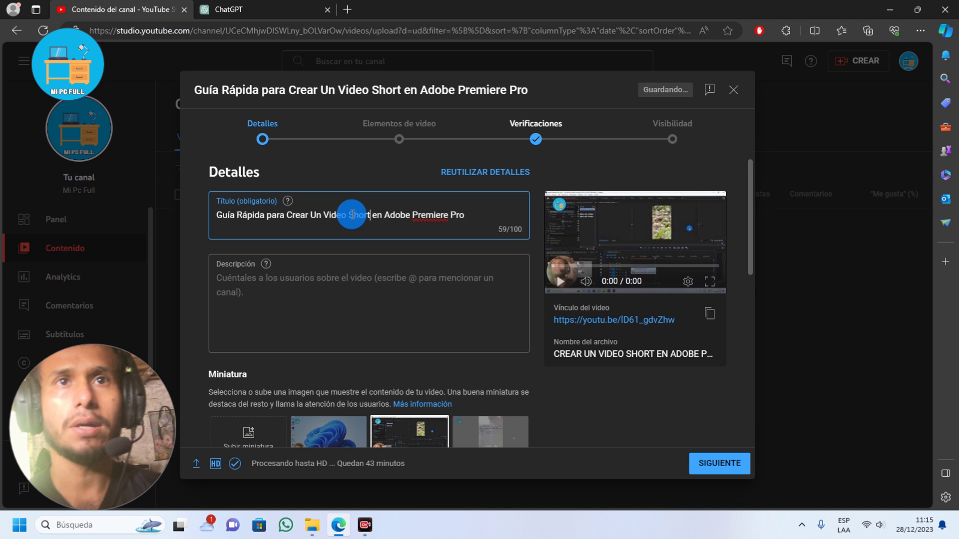
# - Switch to ChatGPT and ask for emojis in the suggested titles with the message "agrega emojis"
pyautogui.hotkey('ctrl', 'Tab')
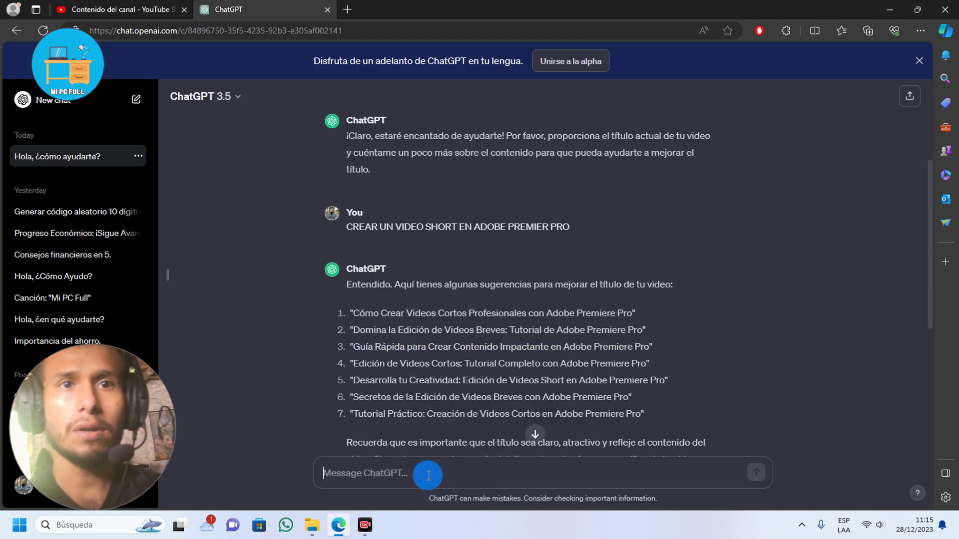
pyautogui.write('ag')
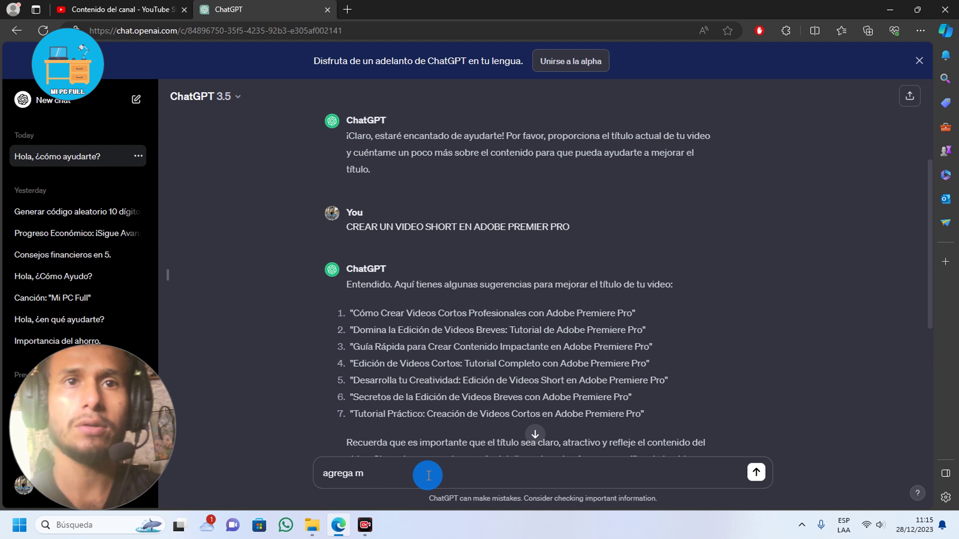
pyautogui.write('rega emoji')
pyautogui.press('Return')
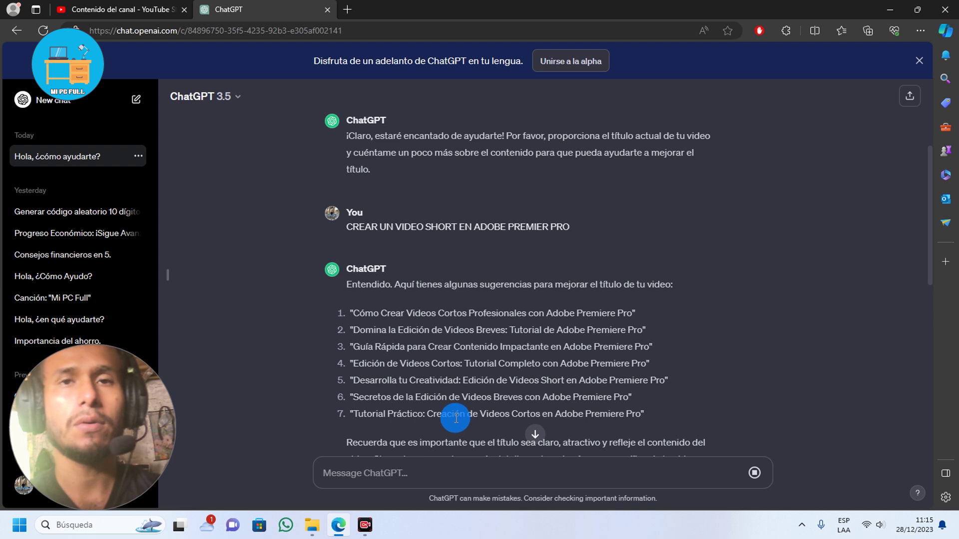
# - Copy the emojis from ChatGPT's first title and add them to the YouTube Studio title, with ✨ at the start and 🎬 at the end
pyautogui.scroll(-5, 517, 431)
pyautogui.scroll(-4, 514, 427)
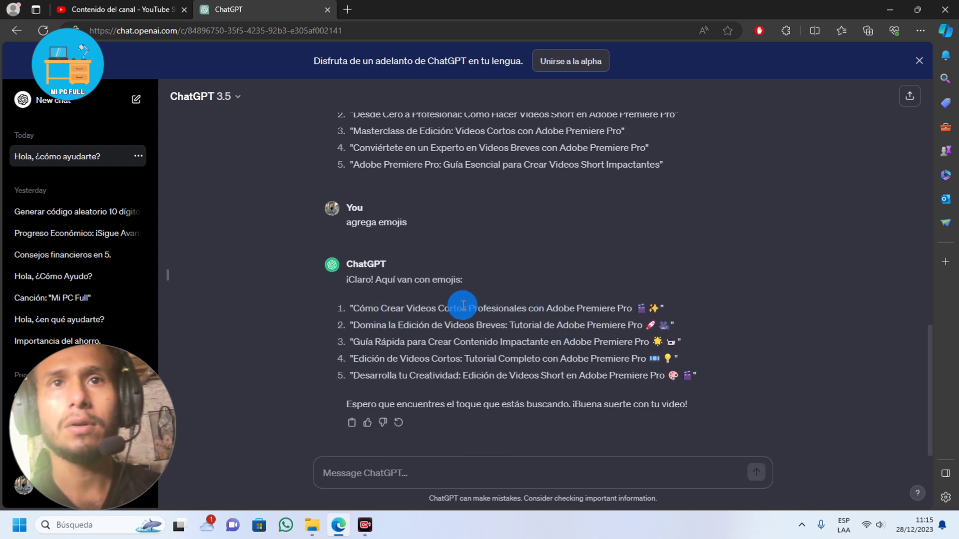
pyautogui.doubleClick(371, 309)
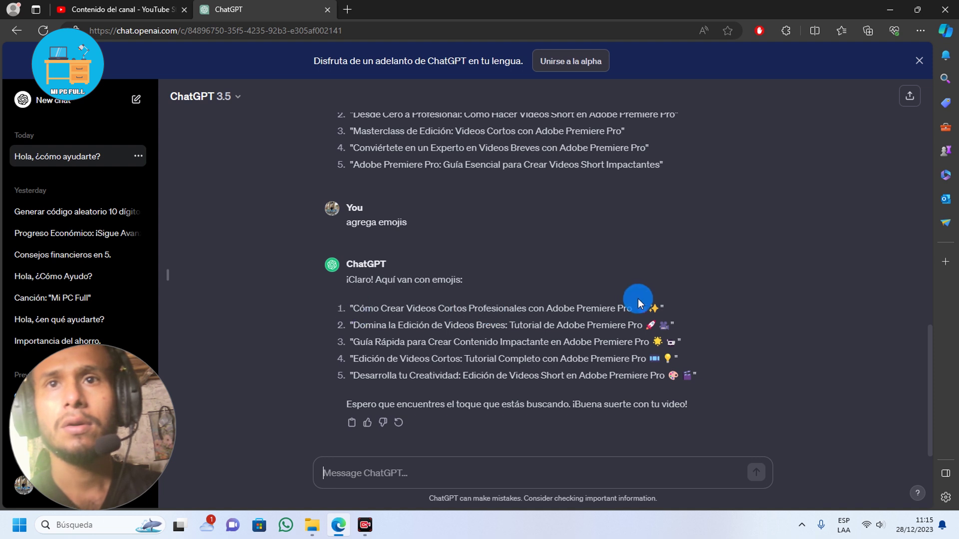
pyautogui.moveTo(636, 307); pyautogui.dragTo(661, 308)
pyautogui.hotkey('ctrl', 'c')
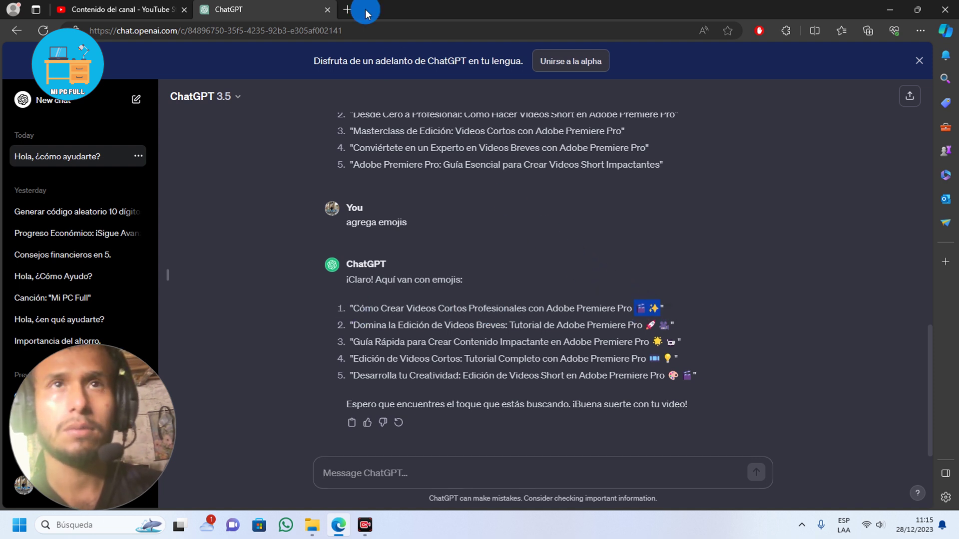
pyautogui.click(142, 11)
pyautogui.click(469, 216)
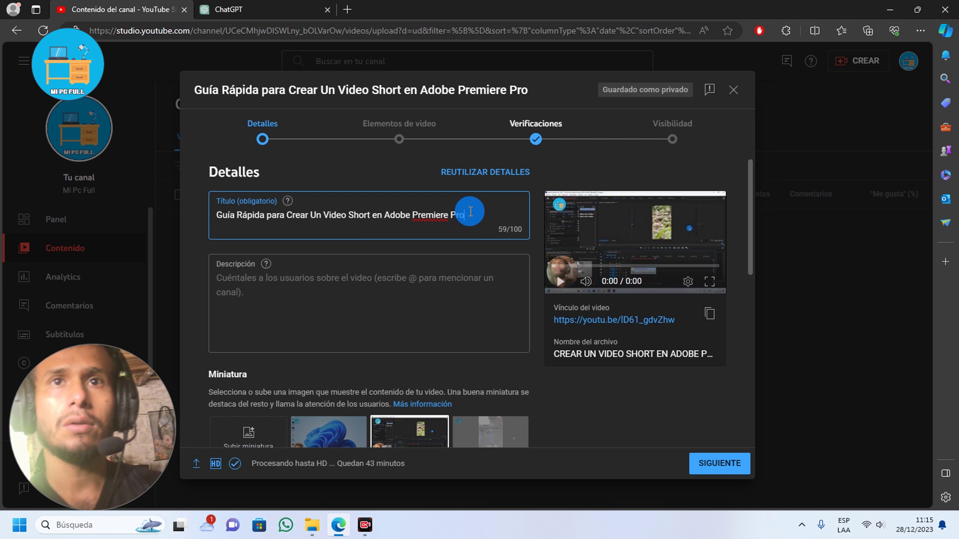
pyautogui.hotkey('ctrl', 'v')
pyautogui.press('BackSpace')
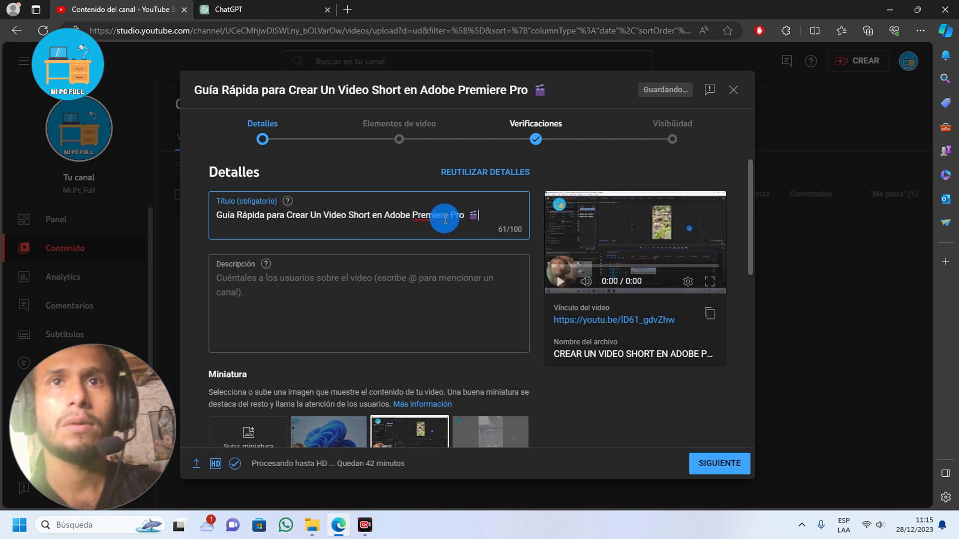
pyautogui.click(218, 215)
pyautogui.write('✨')
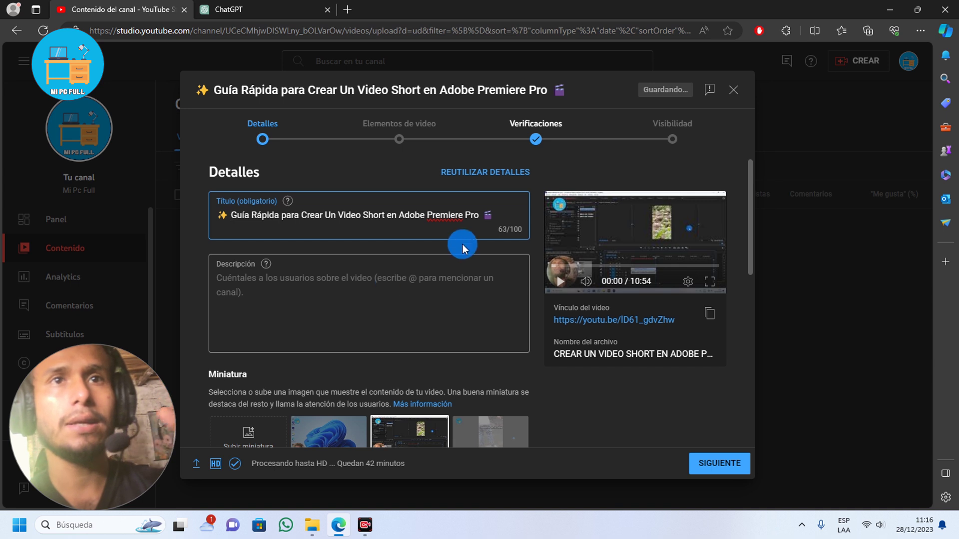
# - Ask ChatGPT for a description with the message "ahora necesito una descripción para mi video de youtube teniendo en cuenta lo que te mencione"
pyautogui.hotkey('ctrl', 'Tab')
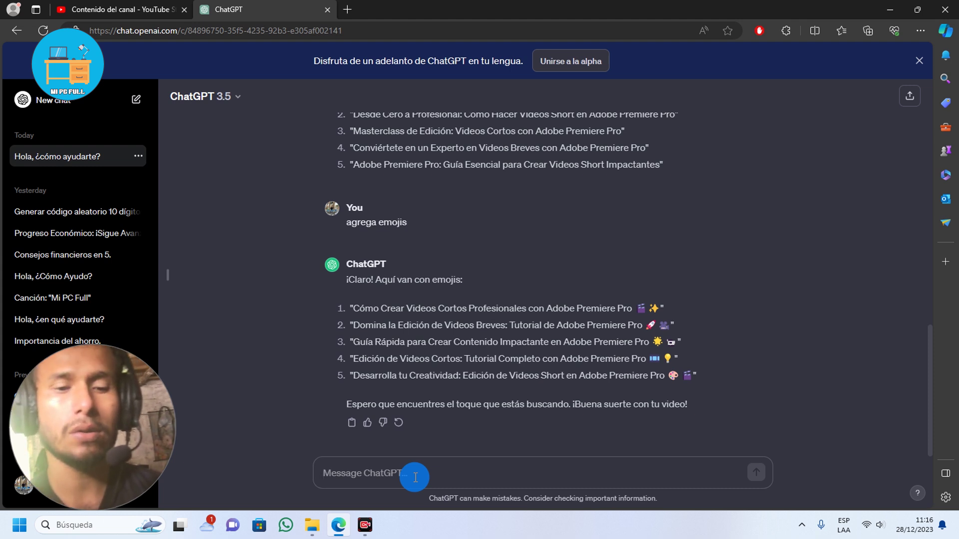
pyautogui.write('a')
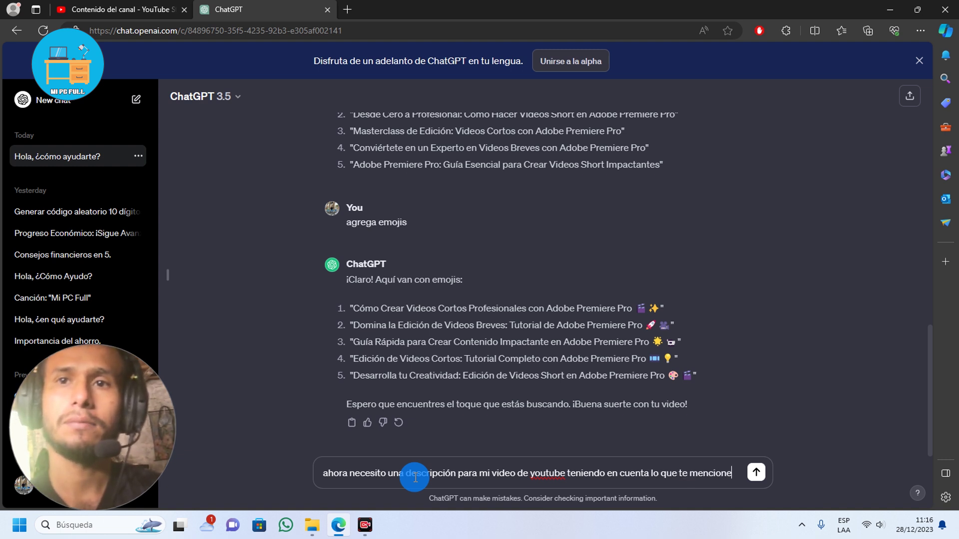
pyautogui.press('Return')
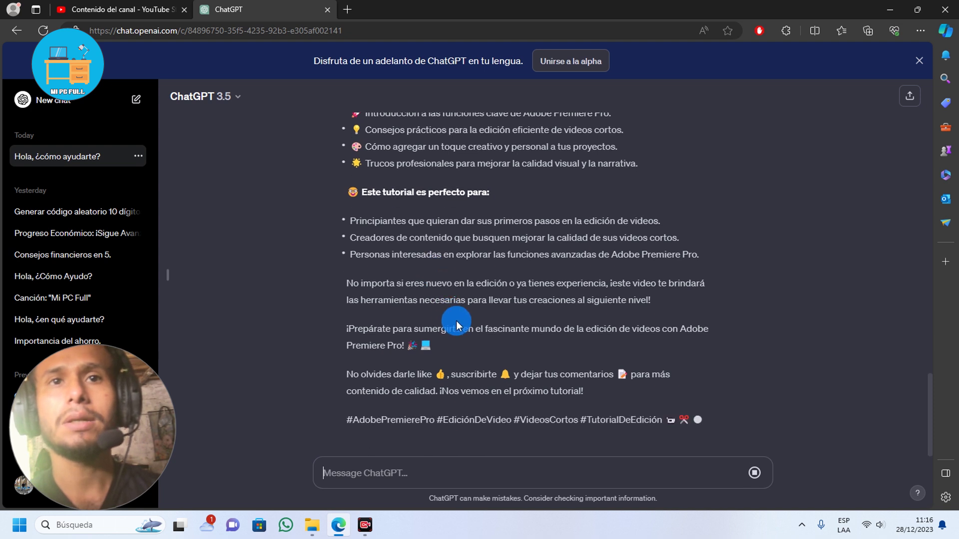
# - Copy ChatGPT's whole generated description, from its heading to the hashtags, into the video's description in YouTube Studio
pyautogui.scroll(3, 482, 359)
pyautogui.scroll(1, 484, 348)
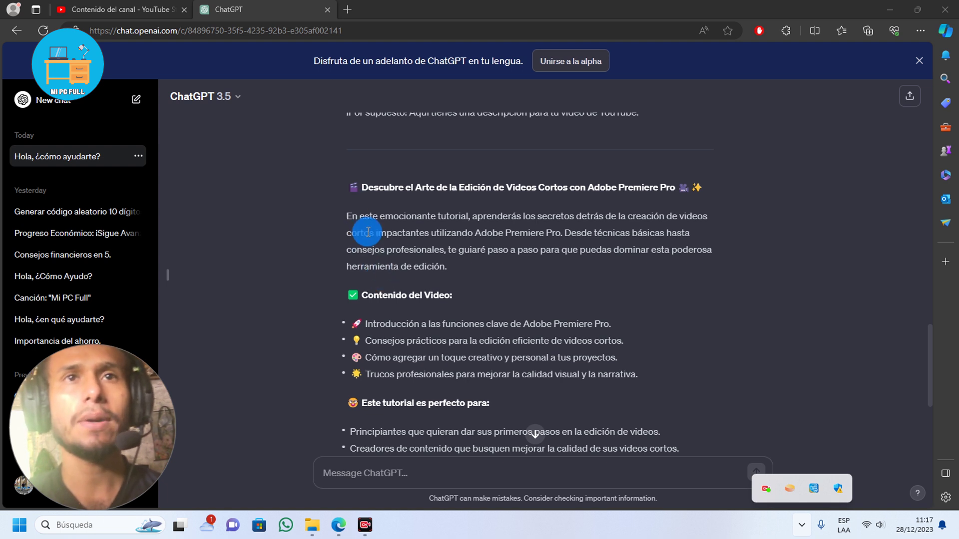
pyautogui.moveTo(348, 186); pyautogui.dragTo(704, 404)
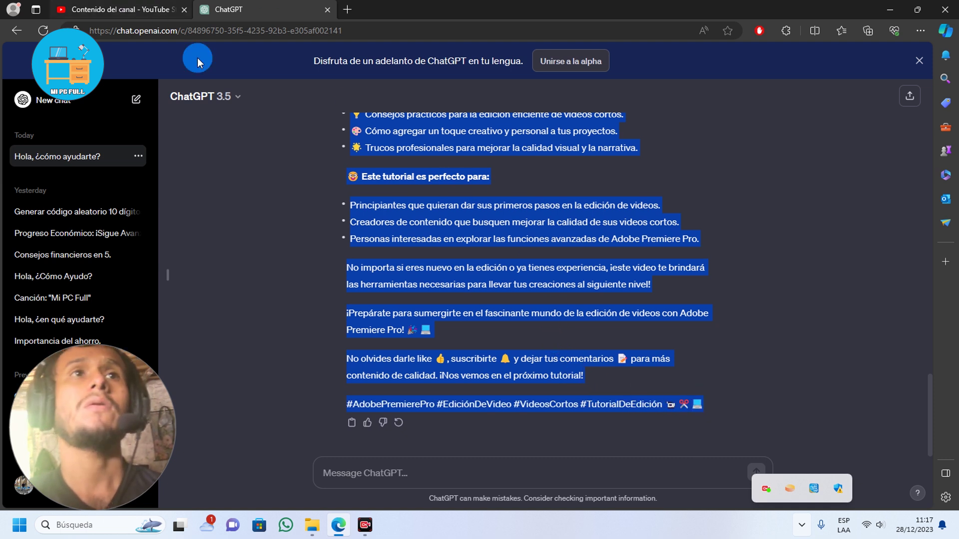
pyautogui.hotkey('ctrl', 'Tab')
pyautogui.click(286, 279)
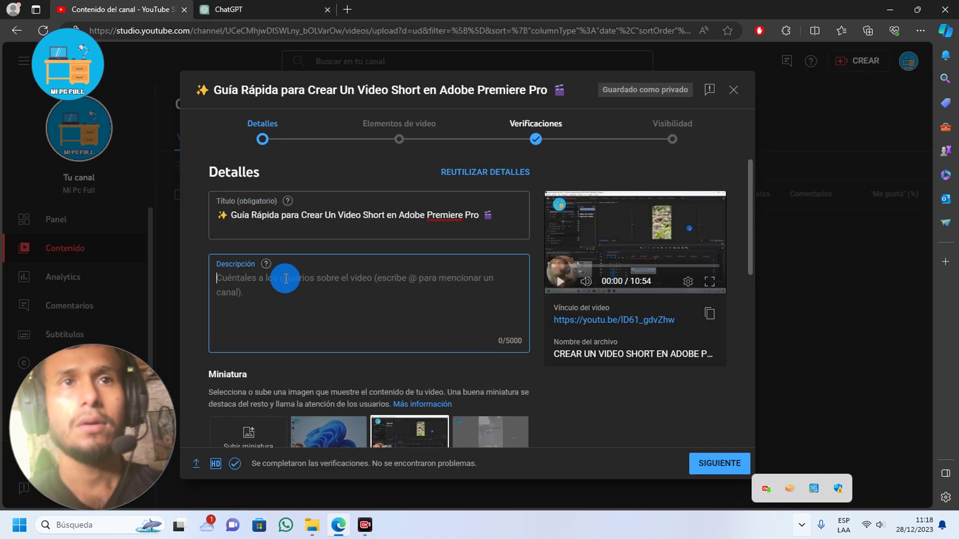
pyautogui.hotkey('ctrl', 'v')
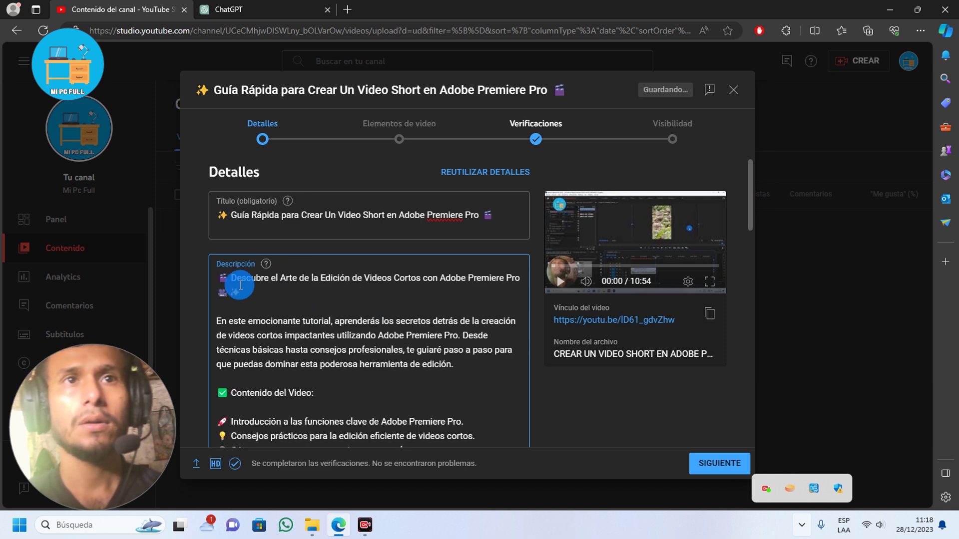
# - Replace the description's heading text with the video title "Guía Rápida para Crear Un Video Short en Adobe Premiere Pro", keeping the surrounding emojis
pyautogui.click(237, 227)
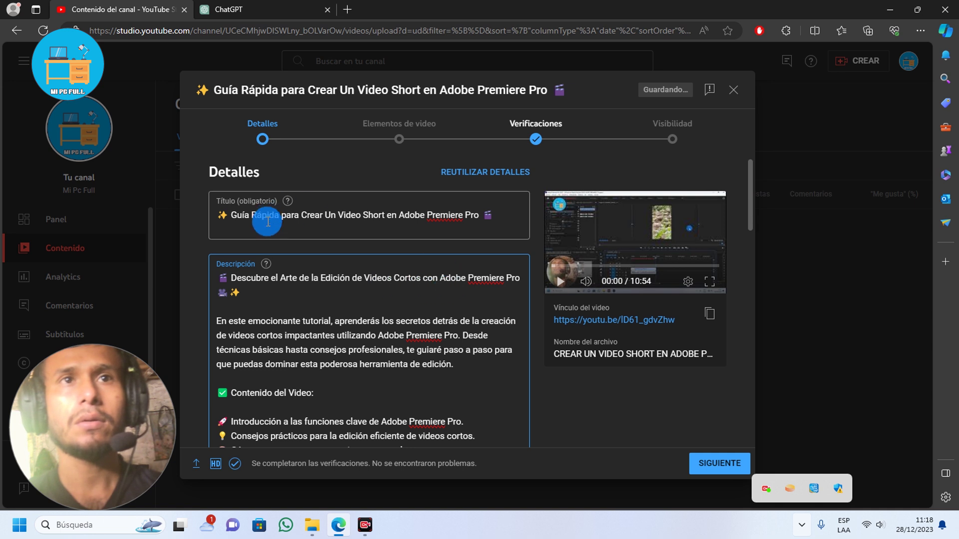
pyautogui.moveTo(227, 216); pyautogui.dragTo(476, 217)
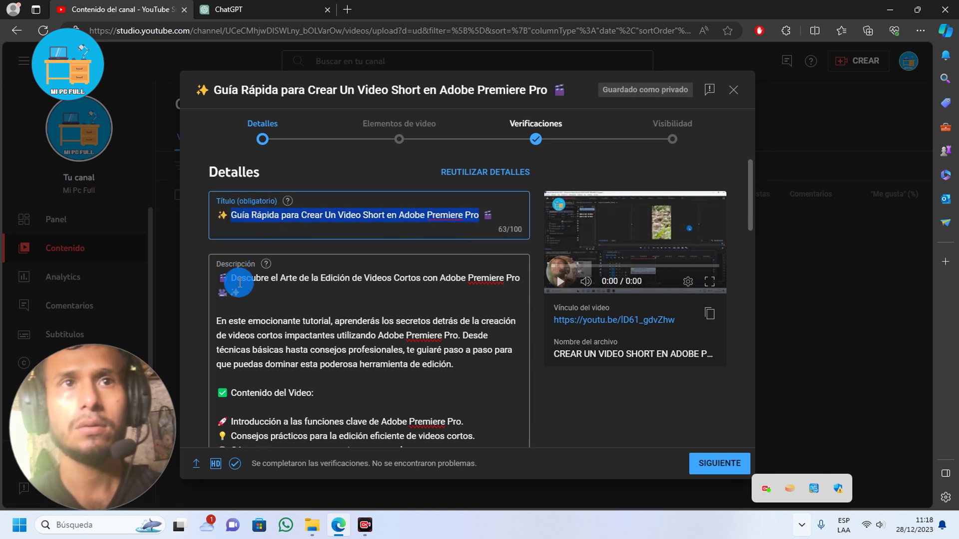
pyautogui.moveTo(232, 277); pyautogui.dragTo(513, 279)
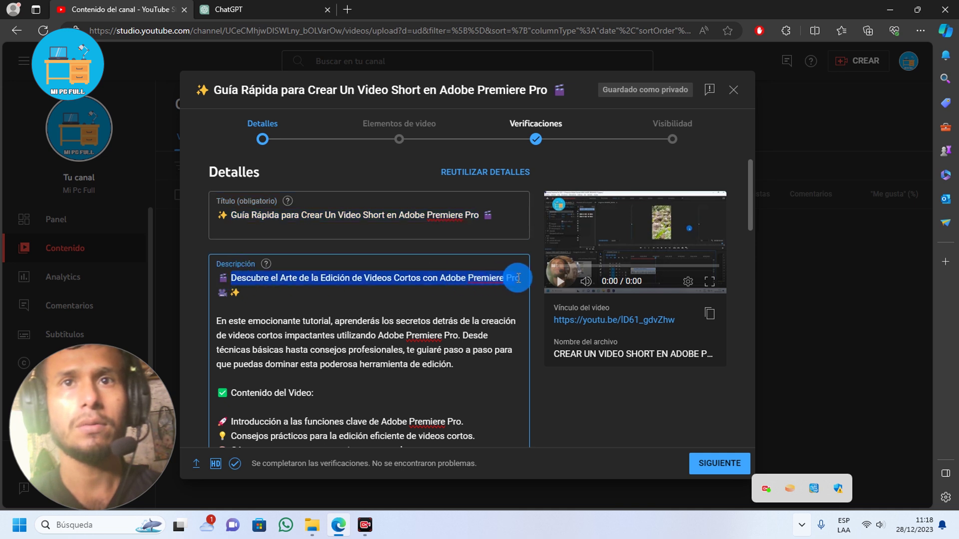
pyautogui.write('Guía Rápida para Crear Un Video Short en Adobe Premiere Pro')
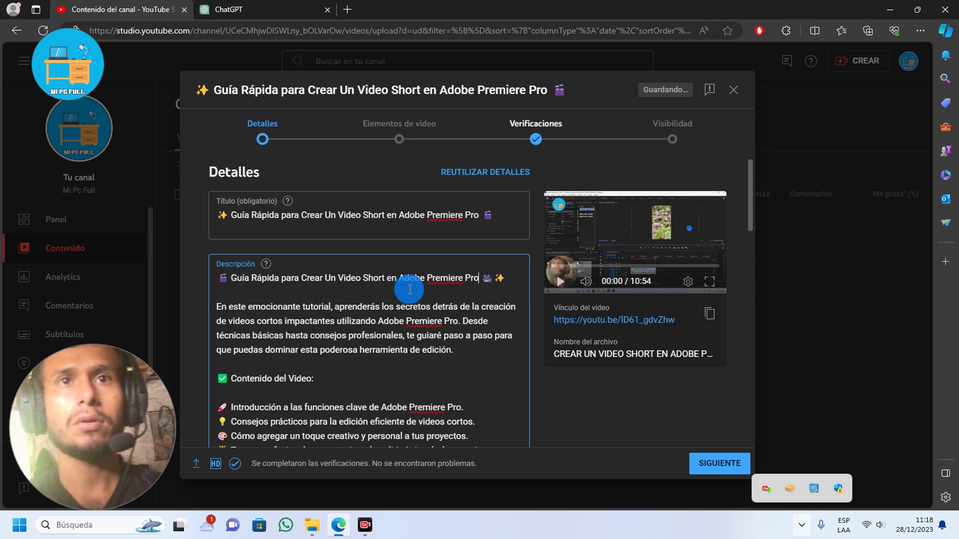
pyautogui.click(230, 292)
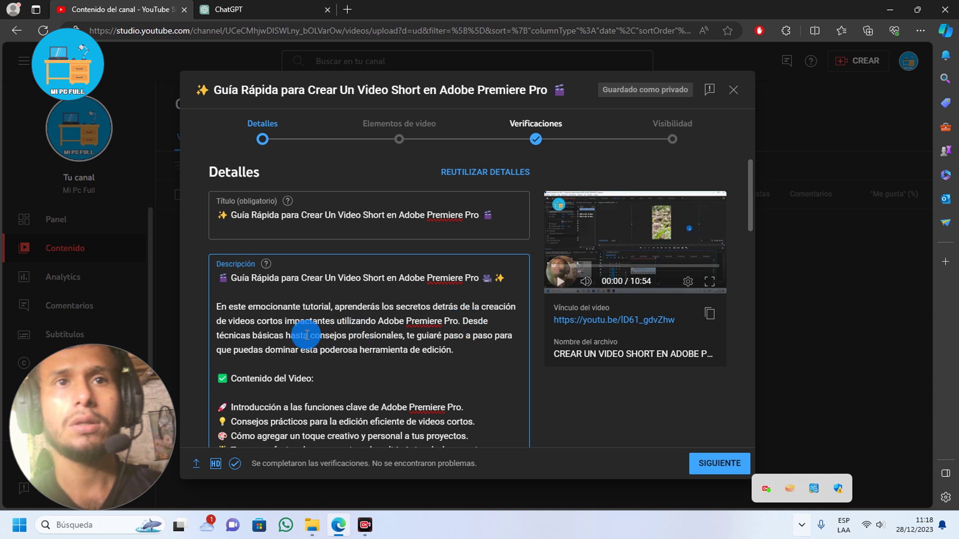
# - In the description's introductory paragraph, replace "Desde" with "Utilizando" and remove "hasta consejos profesionales"
pyautogui.moveTo(488, 321); pyautogui.dragTo(465, 321)
pyautogui.press('BackSpace')
pyautogui.write('Utilizando')
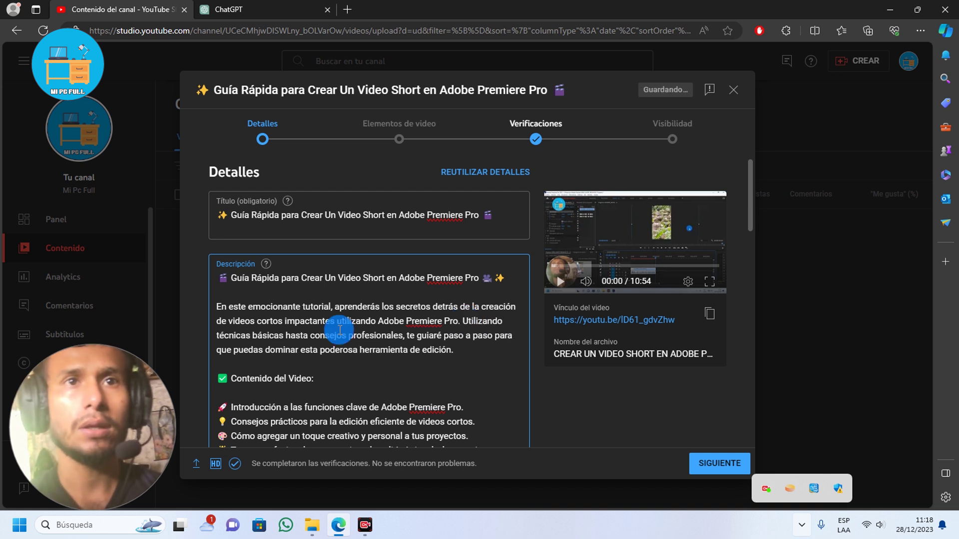
pyautogui.moveTo(285, 336); pyautogui.dragTo(401, 337)
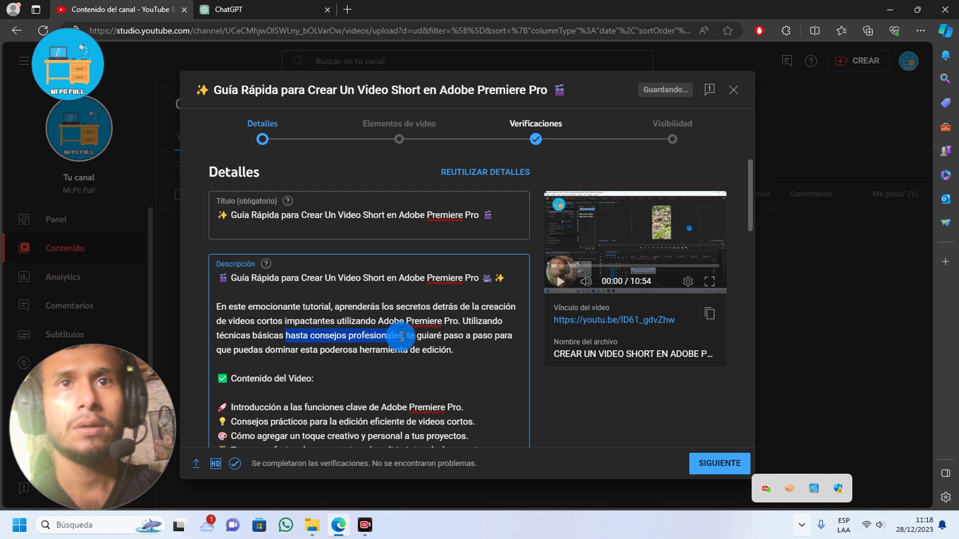
pyautogui.press('BackSpace')
pyautogui.press('BackSpace')
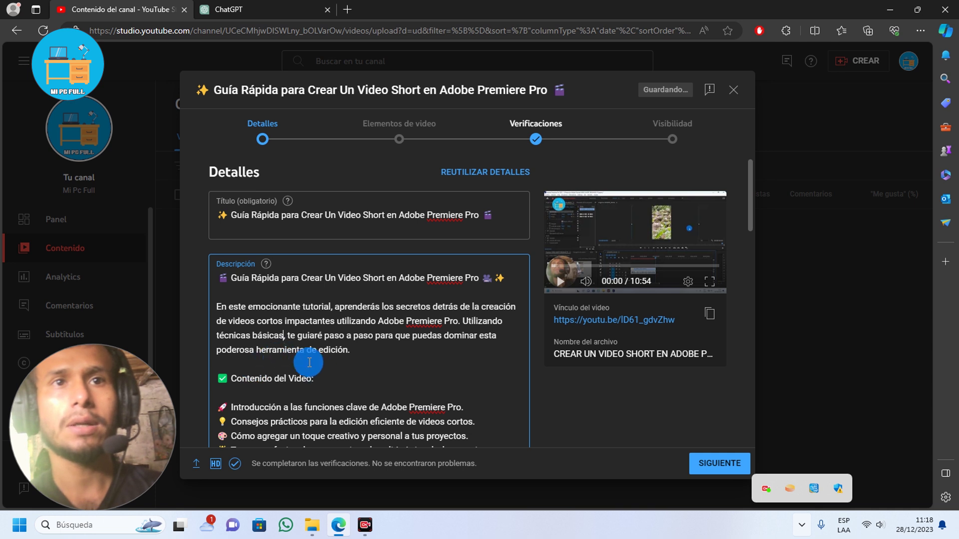
# - Change the first item under "Contenido del Video" to "Crear un video short de forma vertical." and delete the "Trucos profesionales" item
pyautogui.scroll(-2, 295, 390)
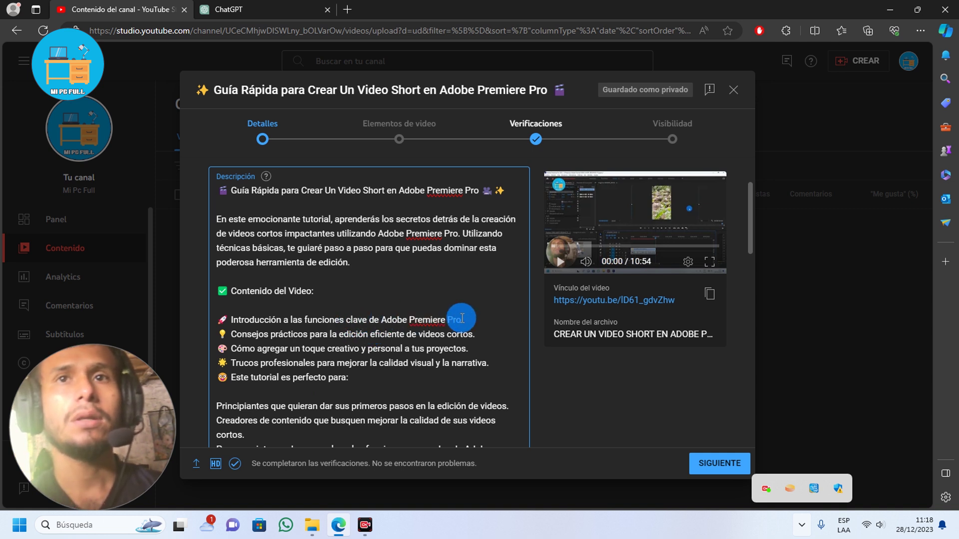
pyautogui.moveTo(460, 318); pyautogui.dragTo(235, 321)
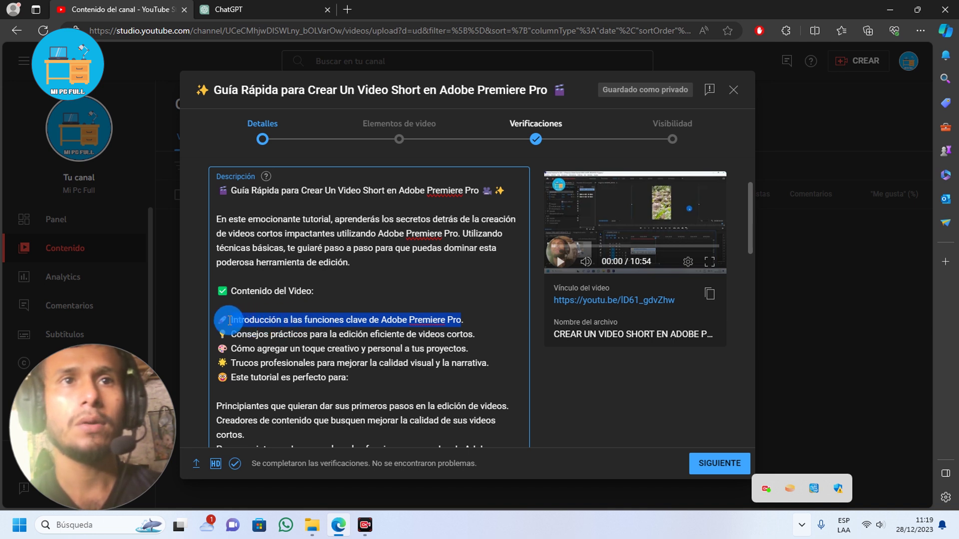
pyautogui.write('C')
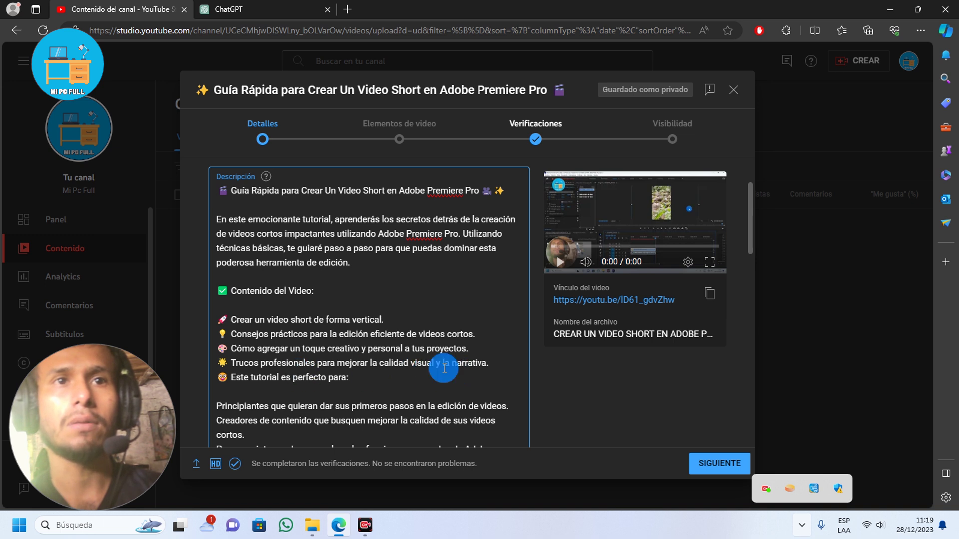
pyautogui.moveTo(498, 364); pyautogui.dragTo(489, 354)
pyautogui.press('BackSpace')
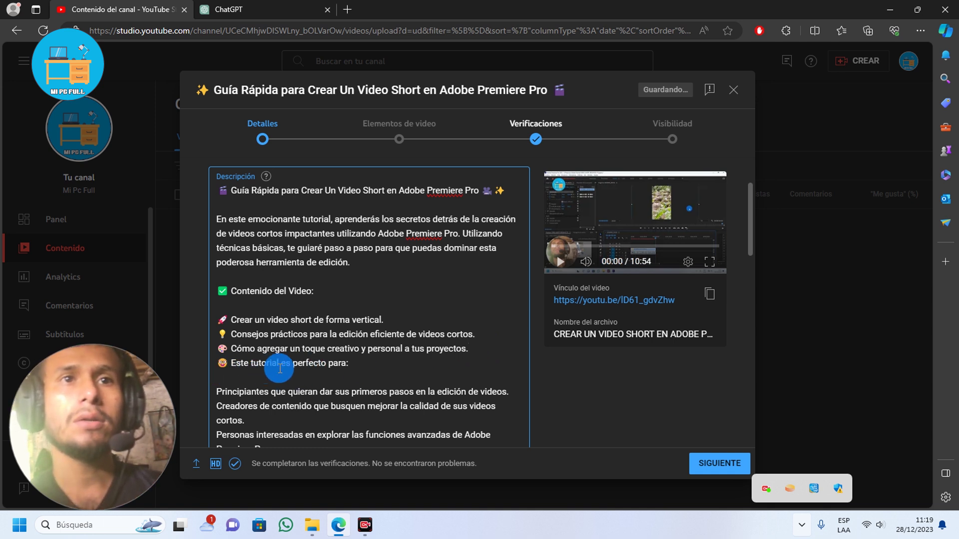
# - Review the rest of the description, from the target audience lines down to the closing hashtags
pyautogui.scroll(-2, 283, 392)
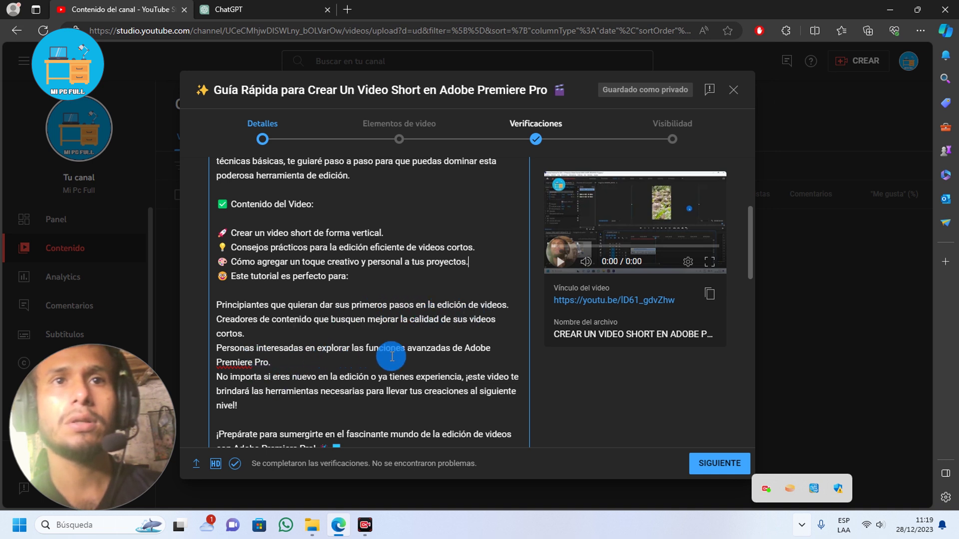
pyautogui.scroll(-2, 293, 391)
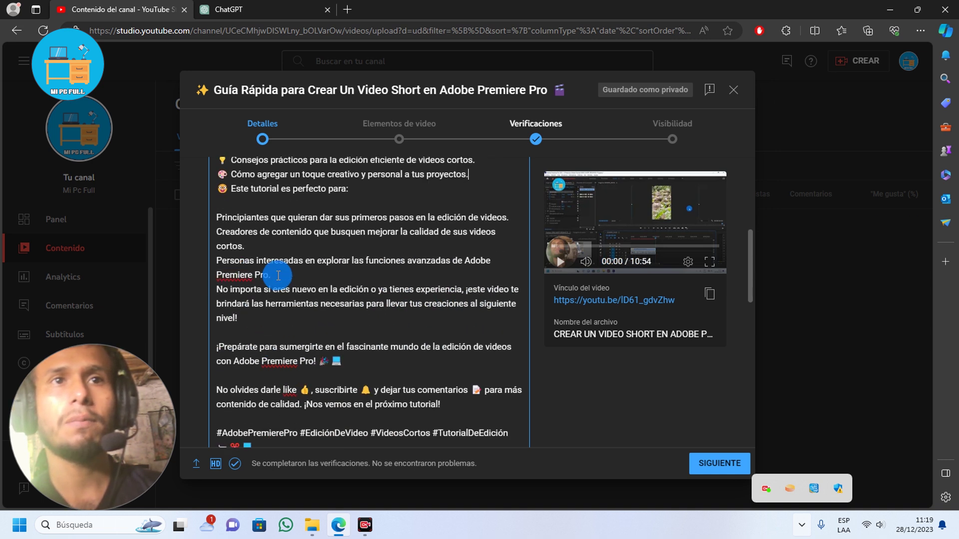
pyautogui.tripleClick(257, 260)
pyautogui.moveTo(257, 250); pyautogui.dragTo(354, 269)
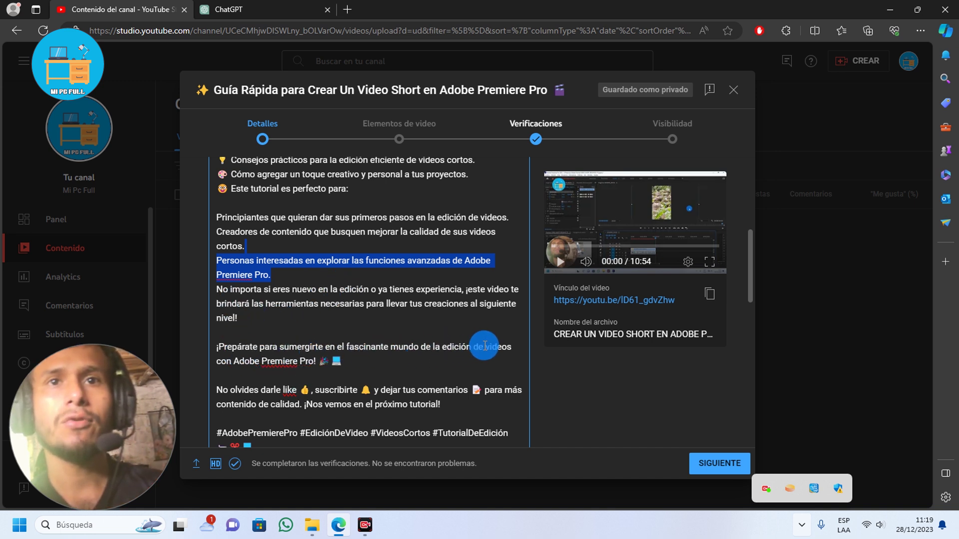
pyautogui.scroll(-2, 304, 385)
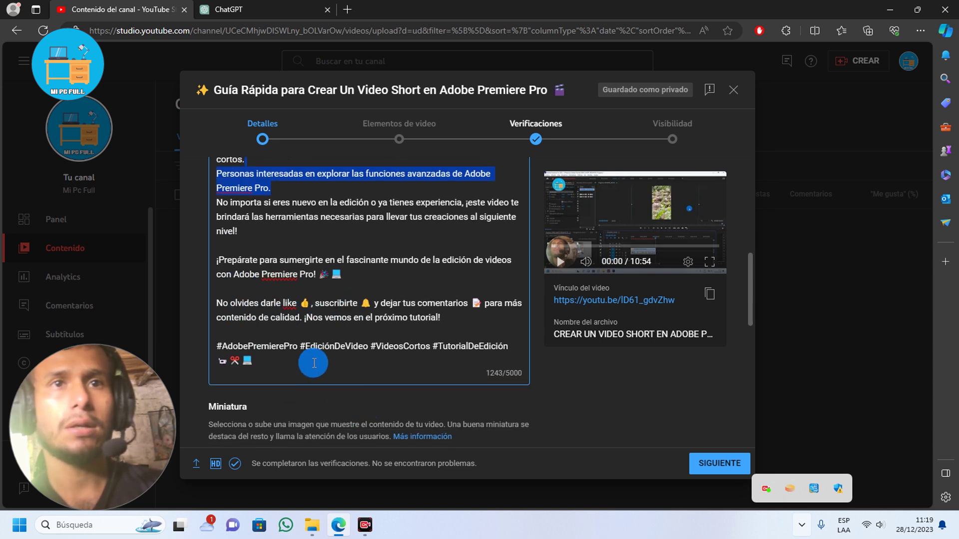
pyautogui.click(274, 360)
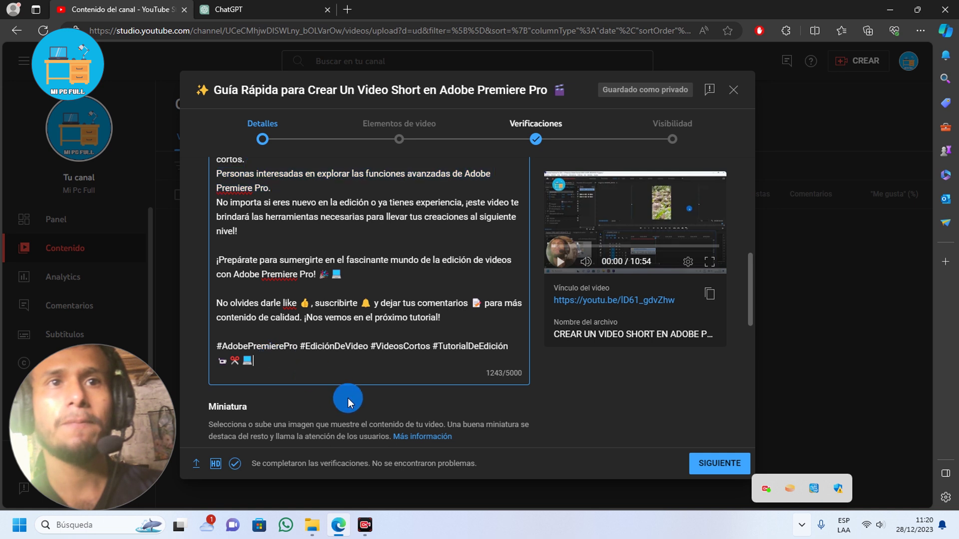
# - Add the video to the "Informática" playlist and confirm the selection
pyautogui.scroll(-5, 350, 397)
pyautogui.click(321, 345)
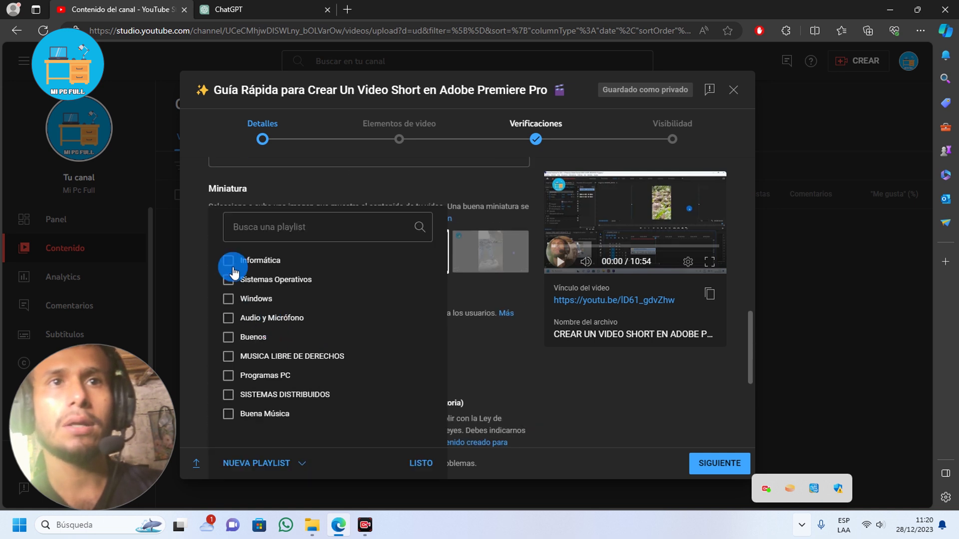
pyautogui.click(229, 261)
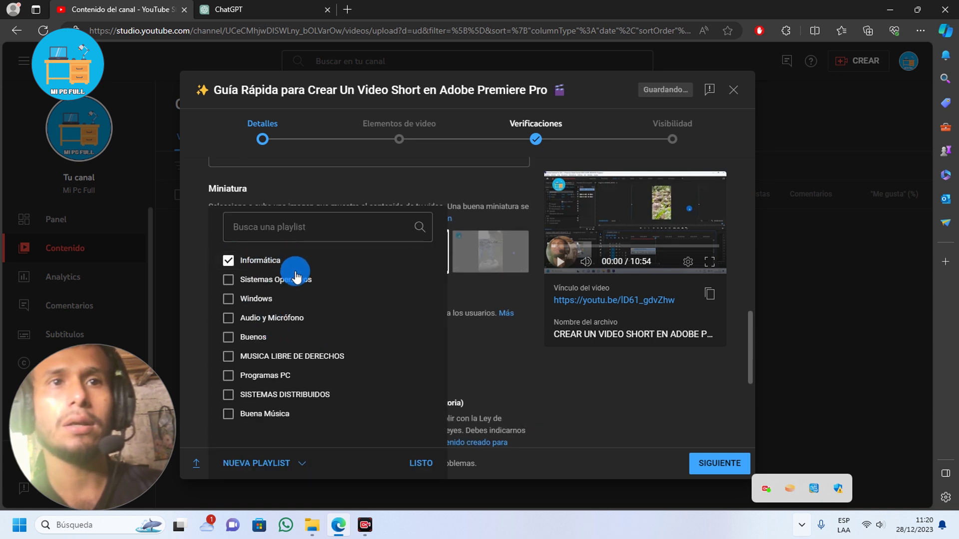
pyautogui.click(580, 275)
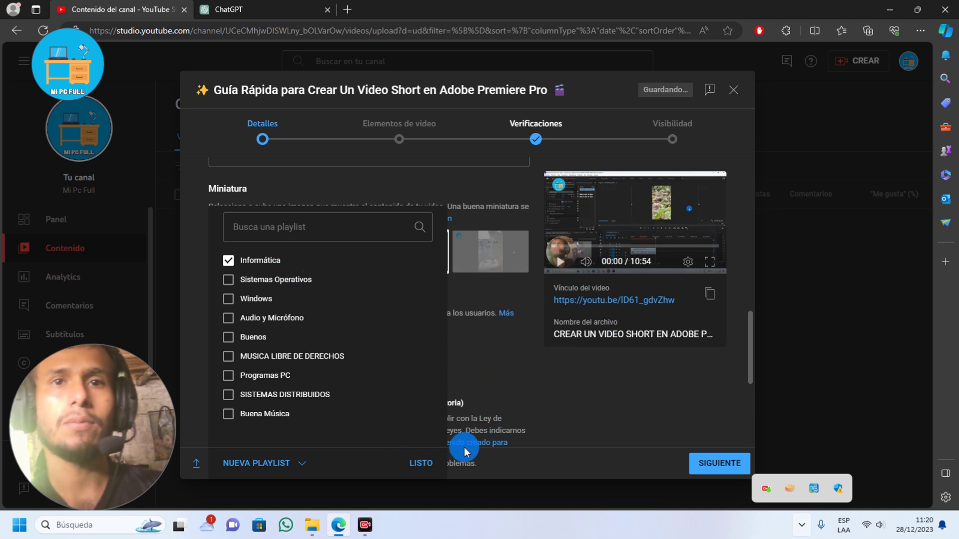
pyautogui.click(420, 464)
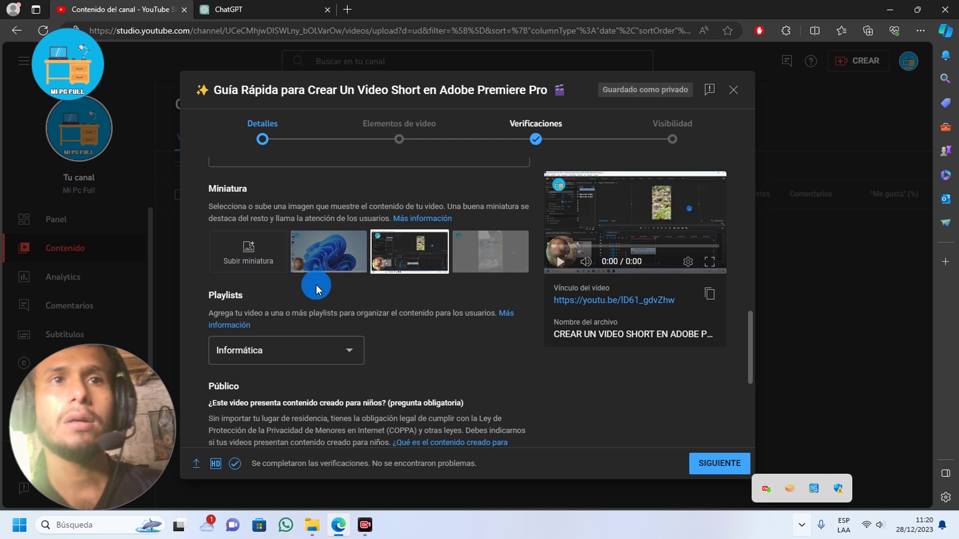
pyautogui.scroll(1, 260, 305)
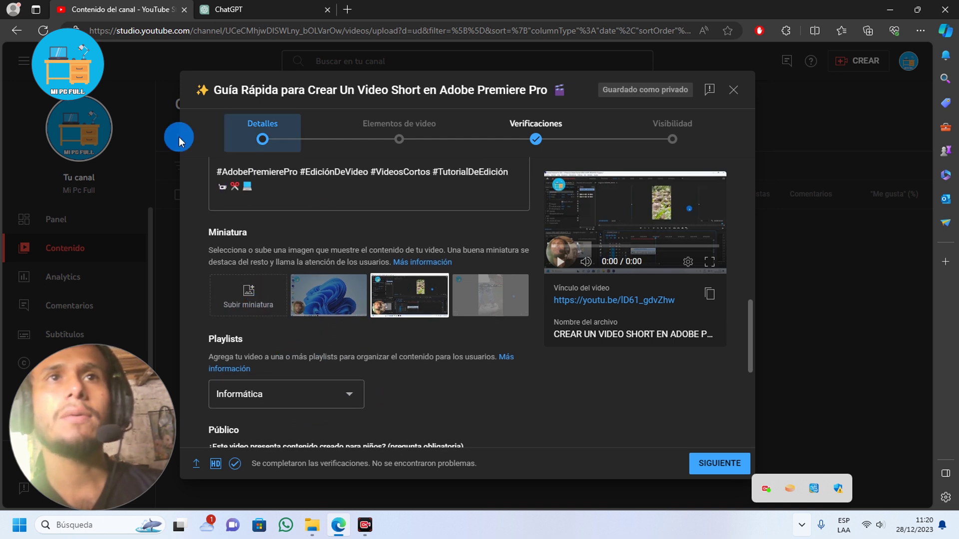
pyautogui.click(351, 14)
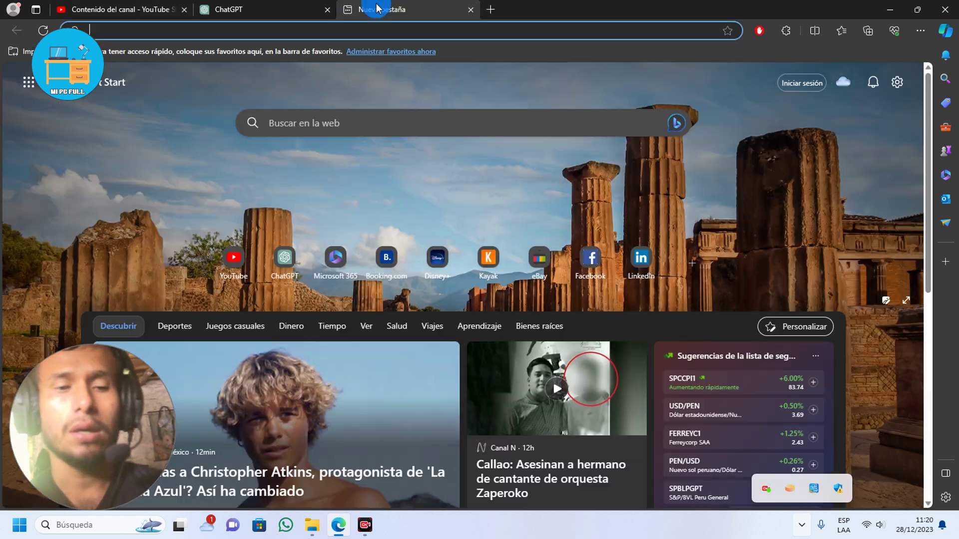
pyautogui.write('chat.openai.com')
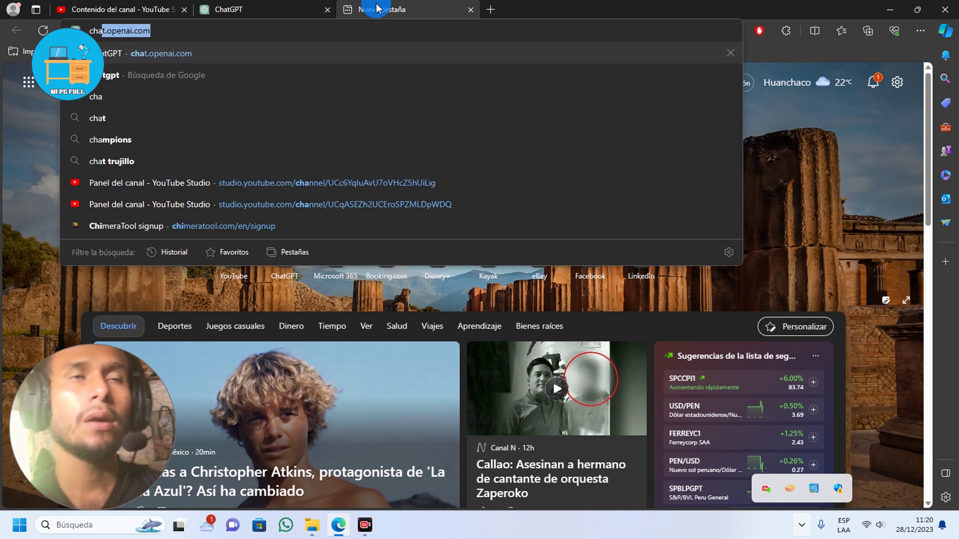
pyautogui.click(470, 9)
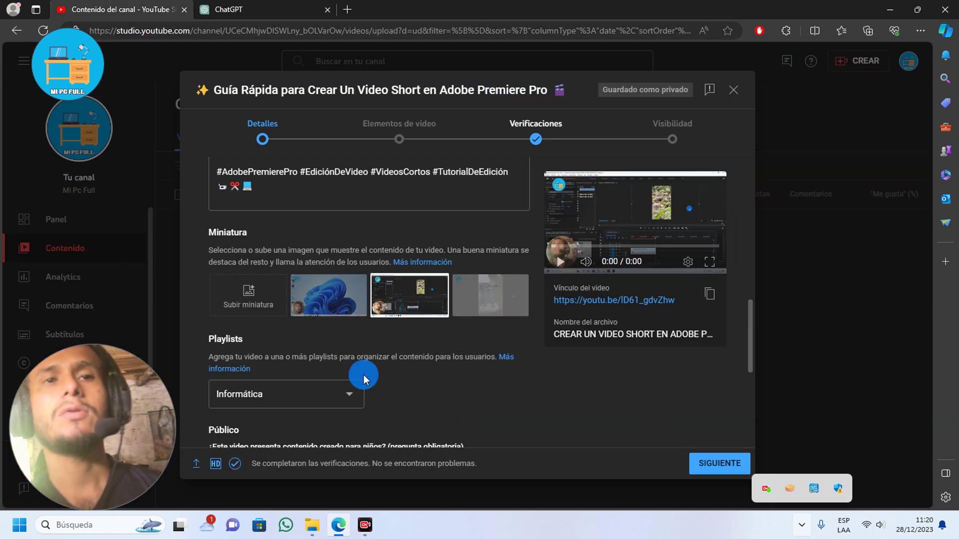
# - Find Adobe Photoshop 2023 on the computer and launch it
pyautogui.click(98, 525)
pyautogui.write('pho')
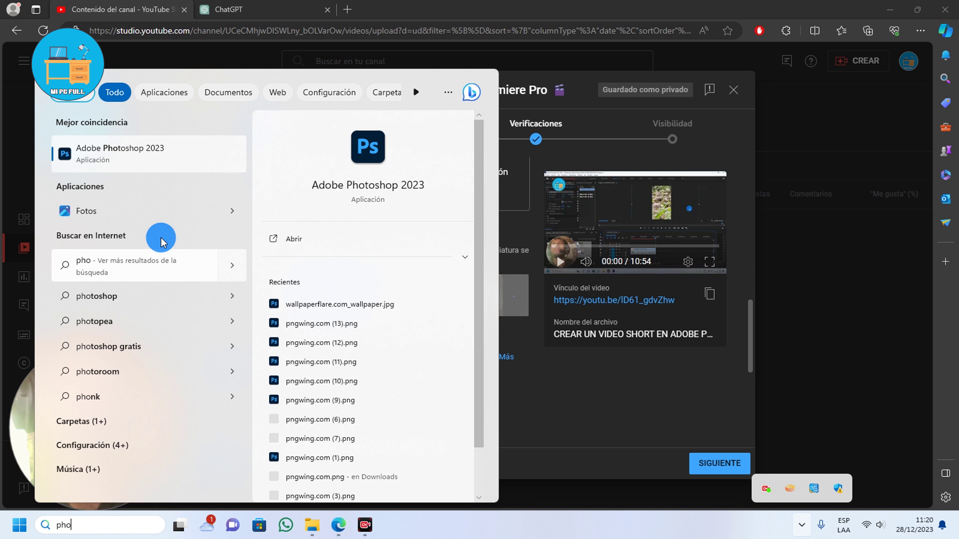
pyautogui.press('Escape')
# - Search the web for "imagenes con fondo transparente" in a separate tab and open the PNGWing site from the results
pyautogui.click(348, 7)
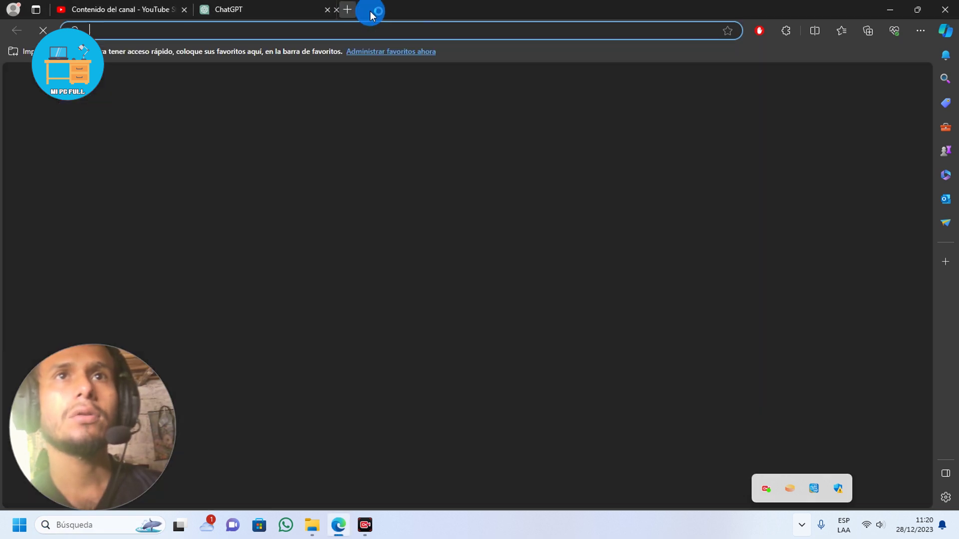
pyautogui.write('ima')
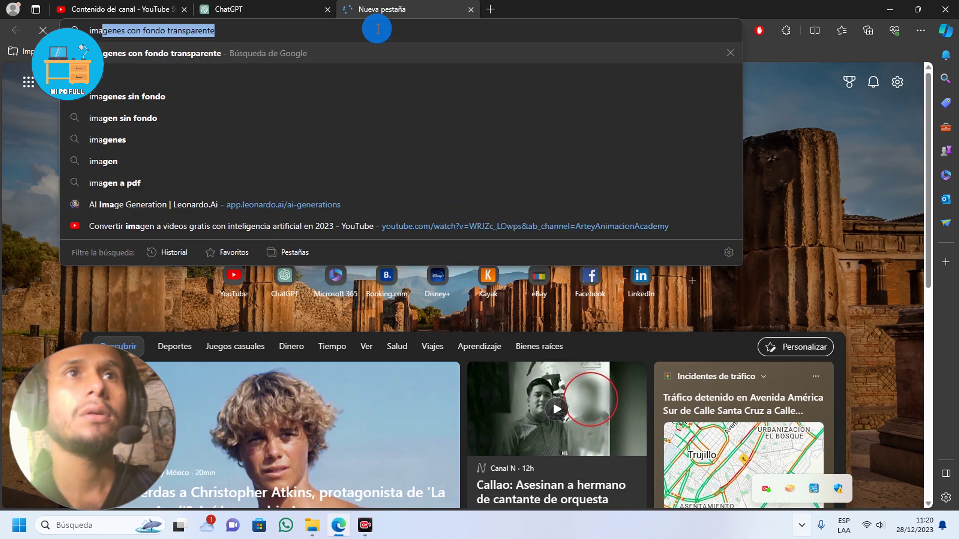
pyautogui.press('Return')
pyautogui.scroll(-2, 272, 257)
pyautogui.scroll(7, 397, 257)
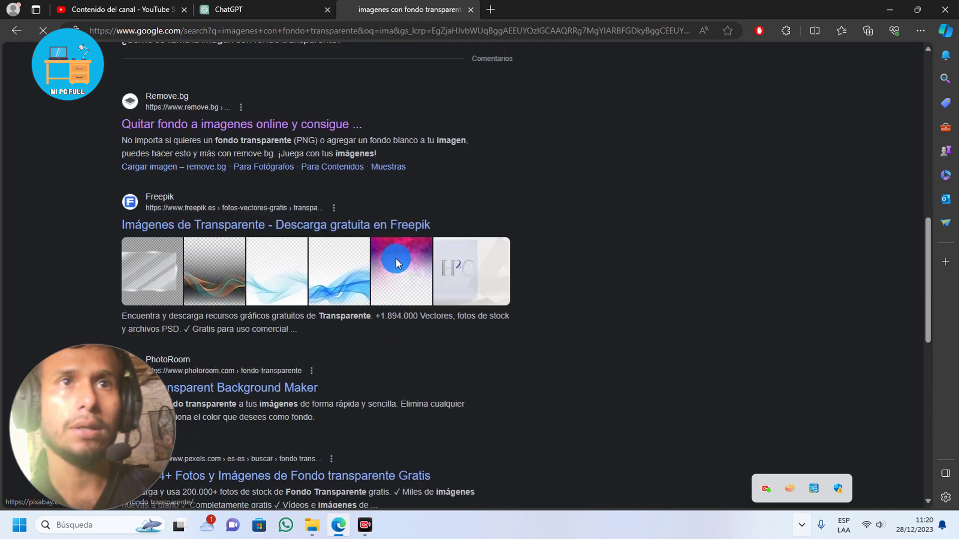
pyautogui.scroll(-4, 396, 257)
pyautogui.scroll(7, 365, 261)
pyautogui.scroll(-10, 299, 258)
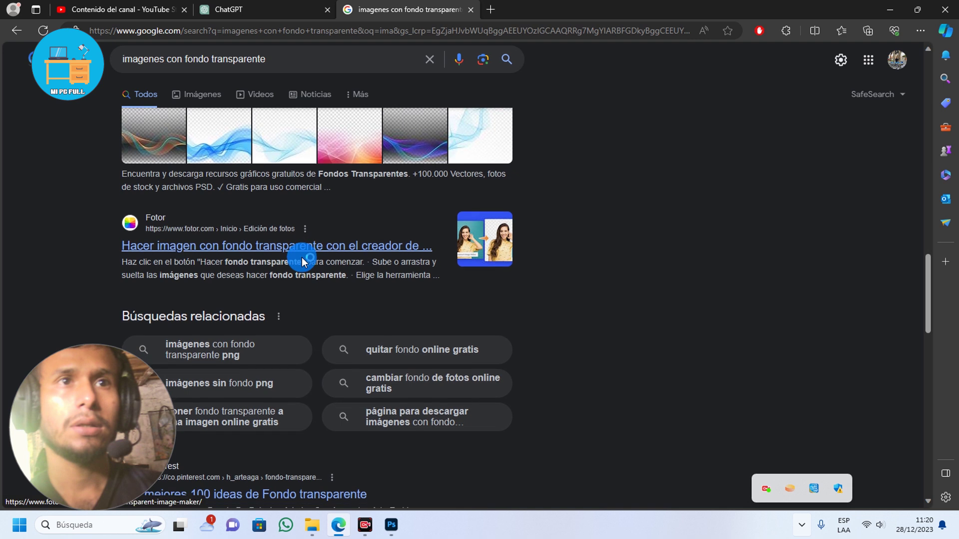
pyautogui.scroll(-5, 302, 257)
pyautogui.click(223, 311)
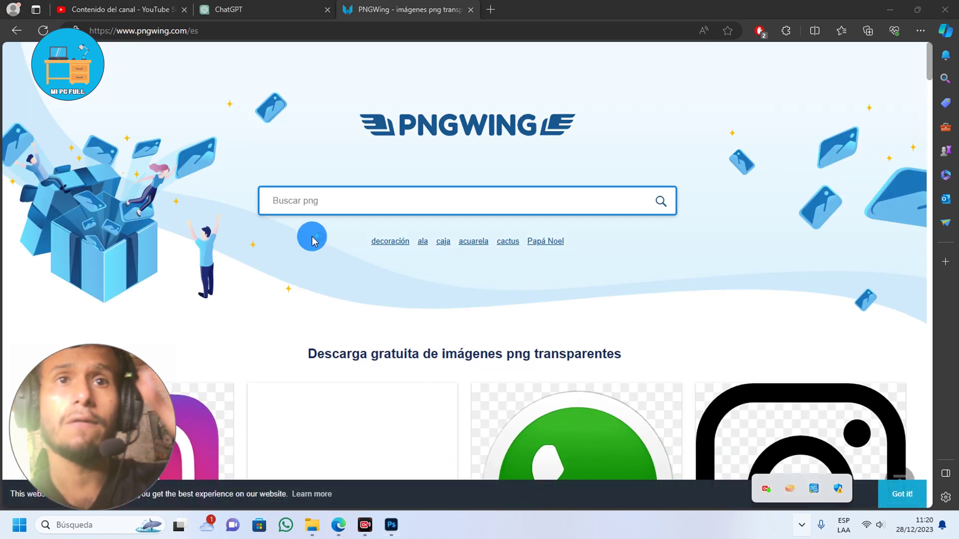
# - Search PNGWing for "fondos" and open the black background with smoke image in its own tab
pyautogui.click(355, 205)
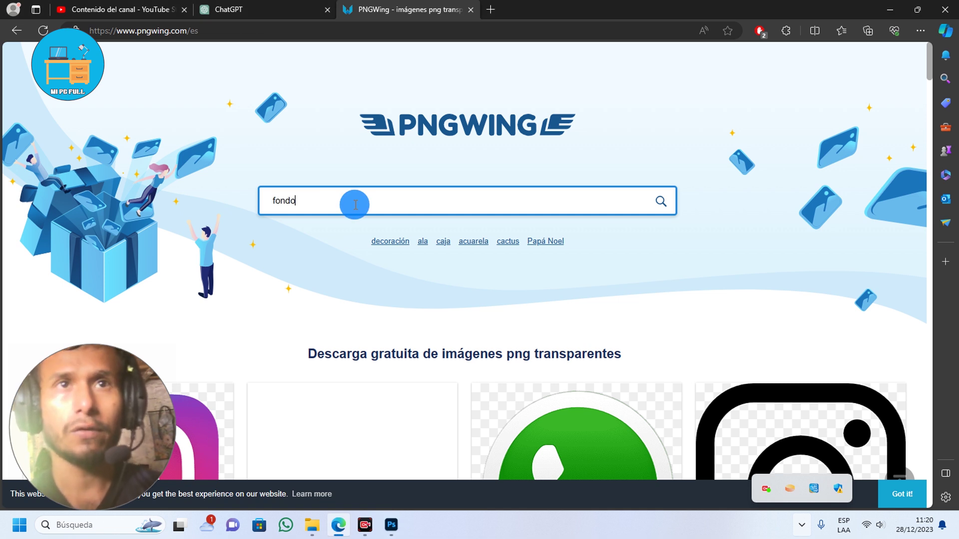
pyautogui.write('fondos')
pyautogui.press('Return')
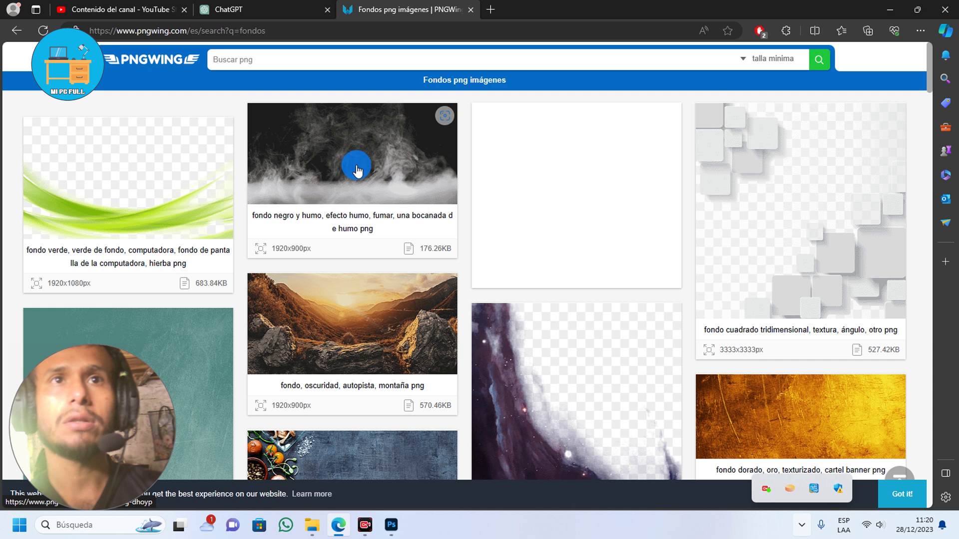
pyautogui.middleClick(355, 165)
pyautogui.scroll(-4, 578, 253)
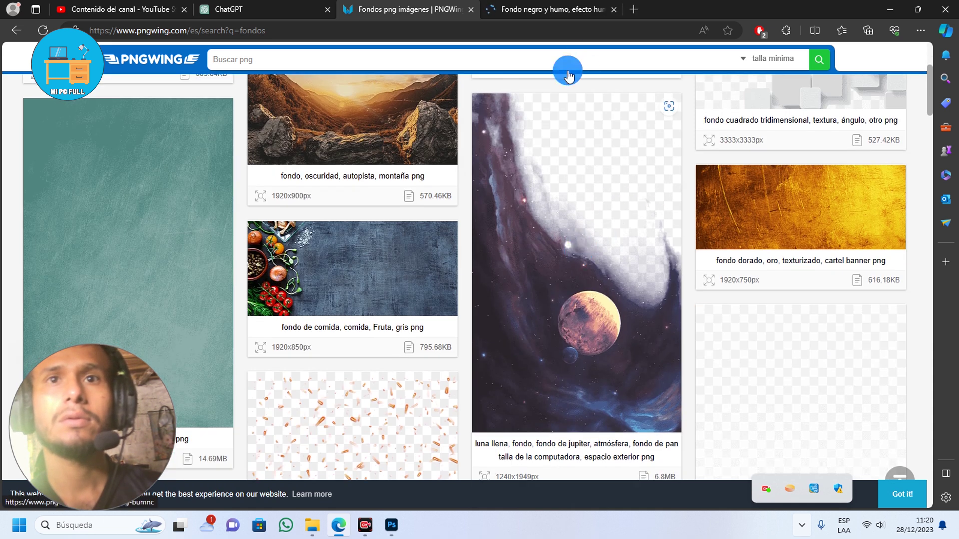
pyautogui.click(548, 7)
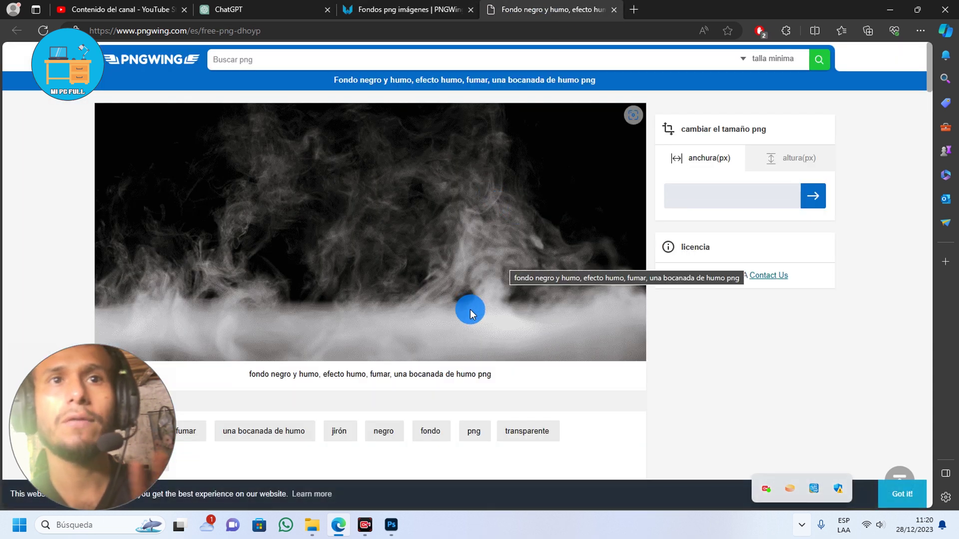
# - Download the smoke background as a free PNG, solving the image captcha by marking the requested characters in order
pyautogui.scroll(-5, 507, 342)
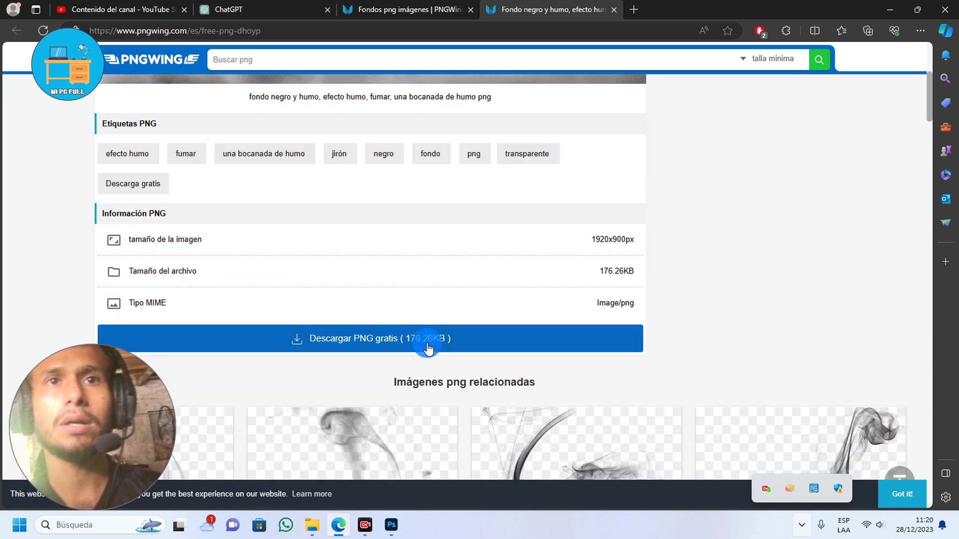
pyautogui.click(462, 334)
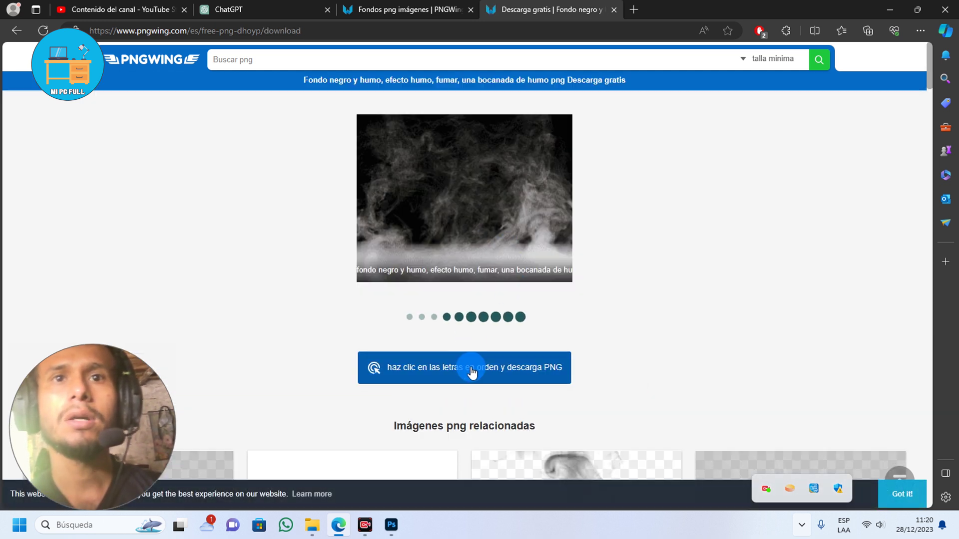
pyautogui.click(471, 369)
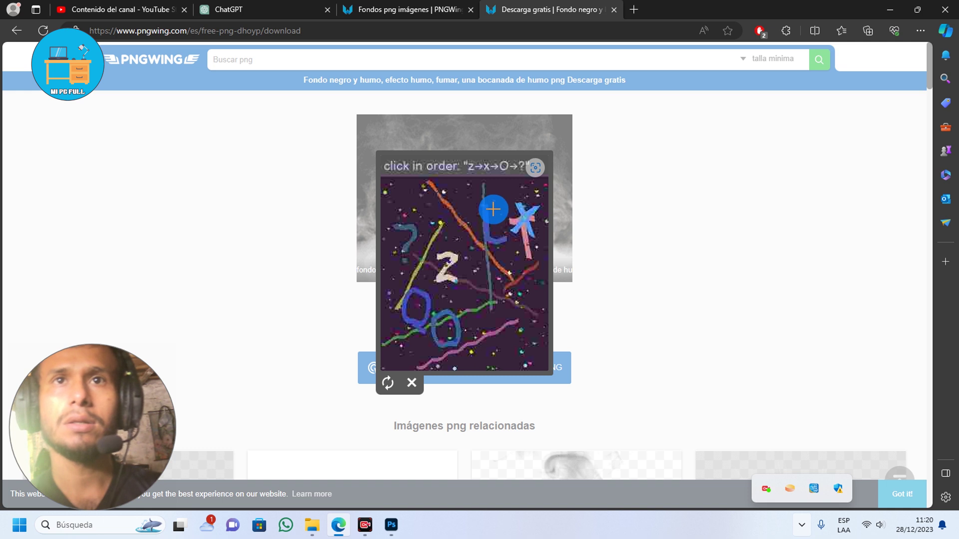
pyautogui.click(447, 275)
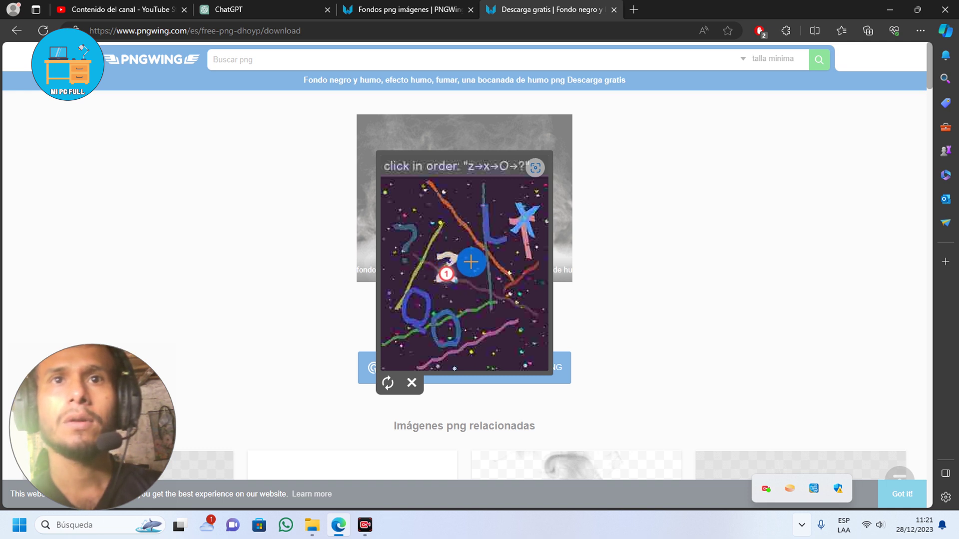
pyautogui.click(529, 214)
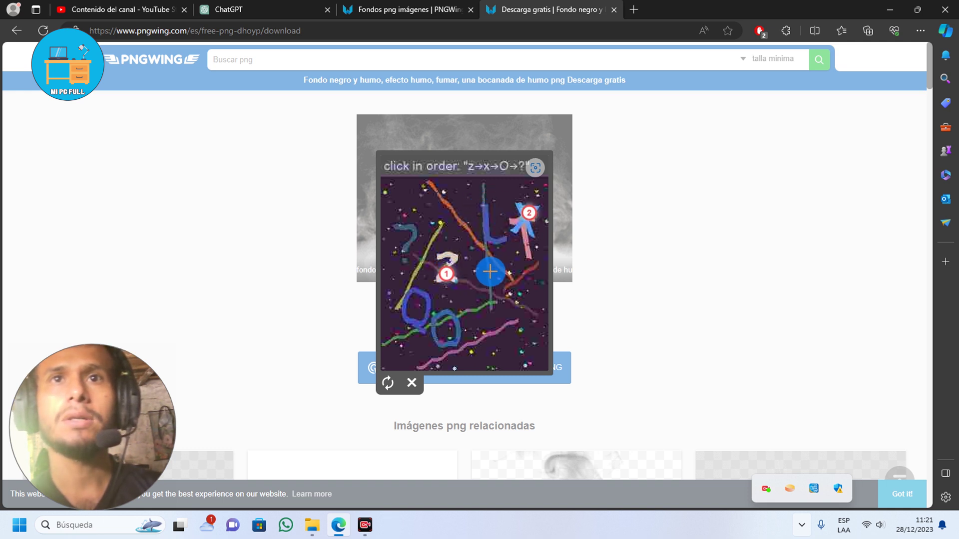
pyautogui.click(448, 326)
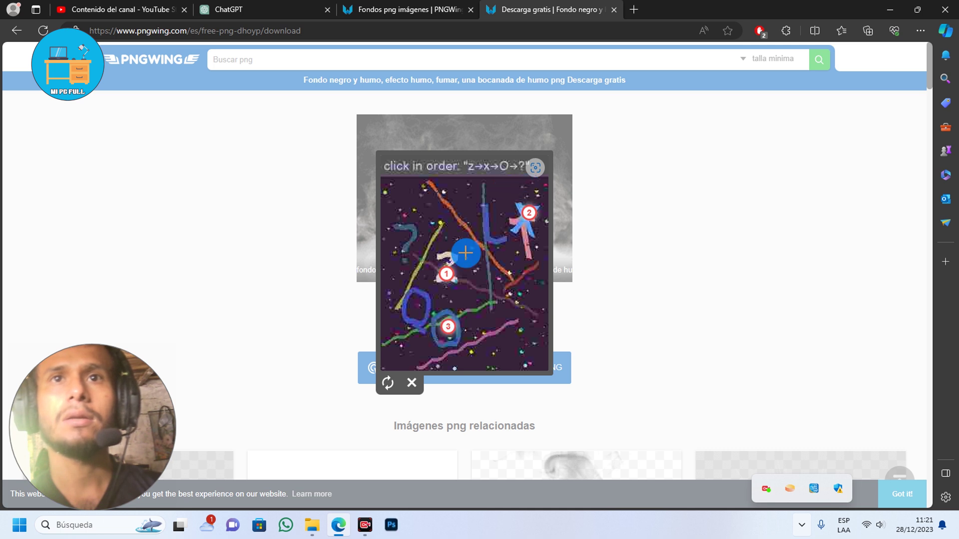
pyautogui.click(411, 244)
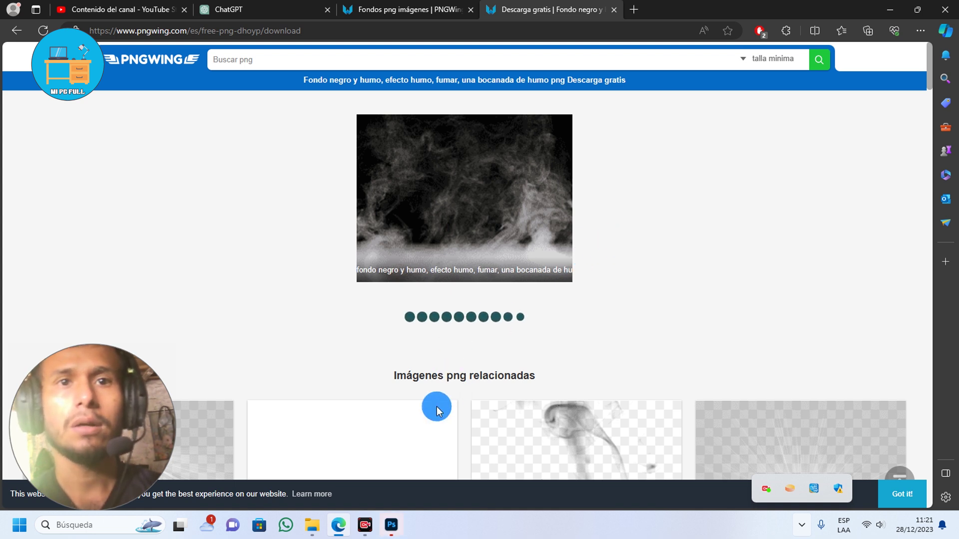
# - Switch to Photoshop and create a 1280 x 720 px document in 16-bit RGB with a white background
pyautogui.click(391, 525)
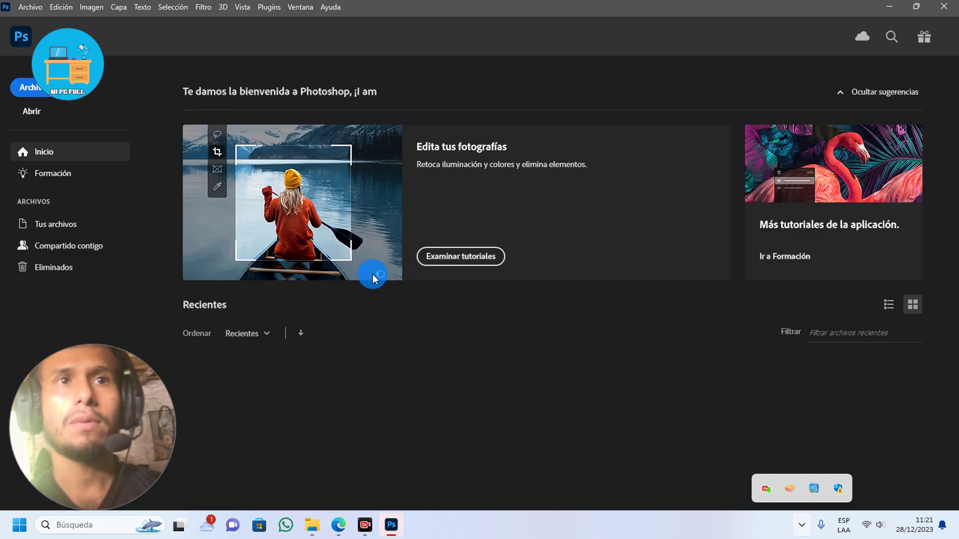
pyautogui.hotkey('ctrl', 'n')
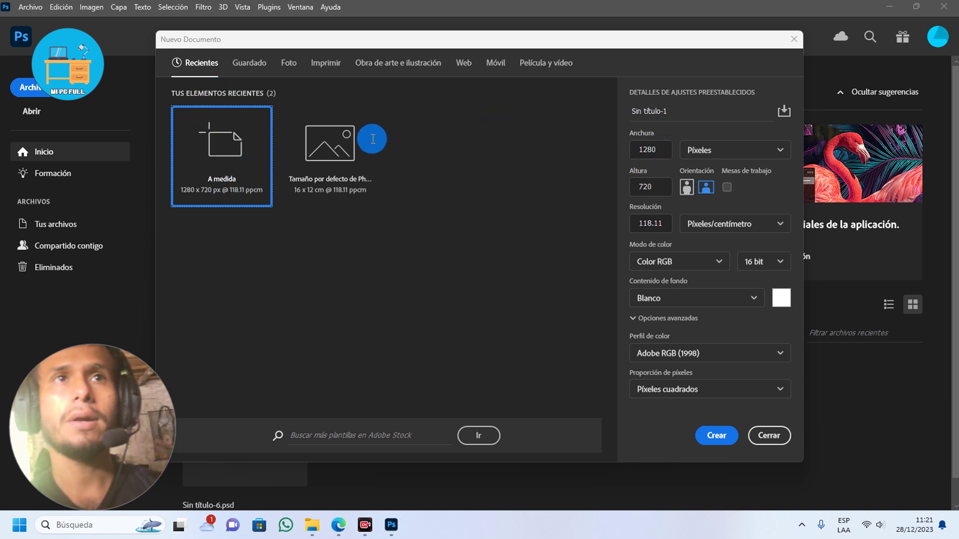
pyautogui.click(655, 149)
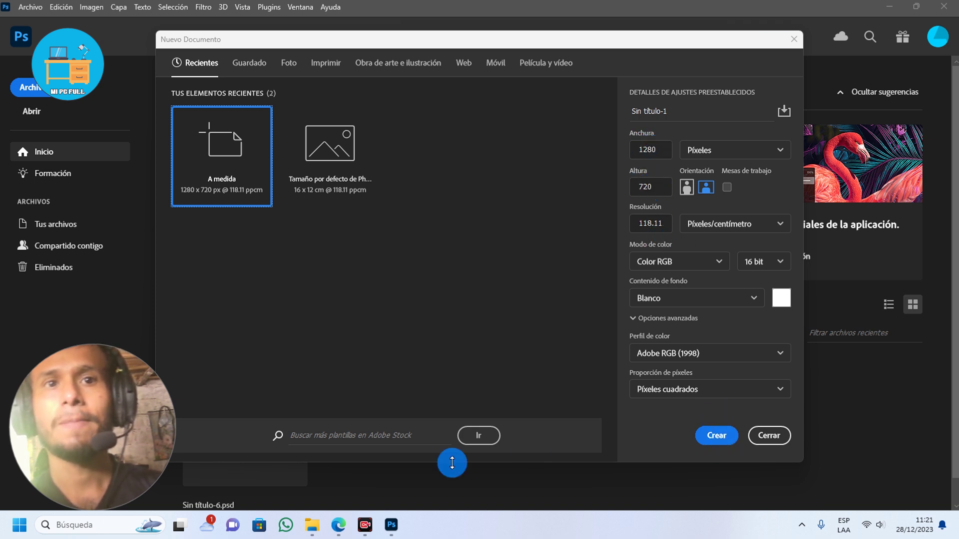
pyautogui.click(714, 442)
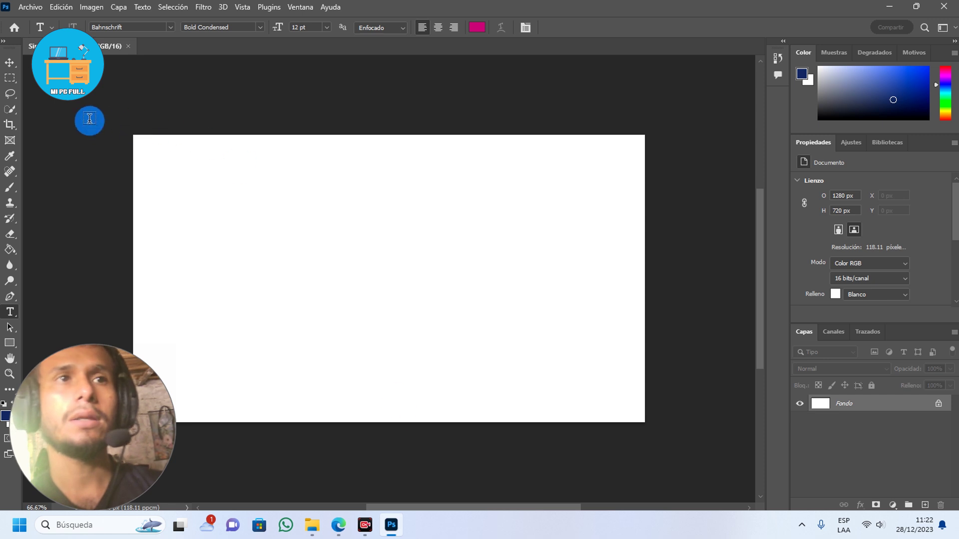
# - Place the downloaded abstract pink and turquoise background "pngwing.com (2)" as an embedded element in the blank document and commit it
pyautogui.click(386, 524)
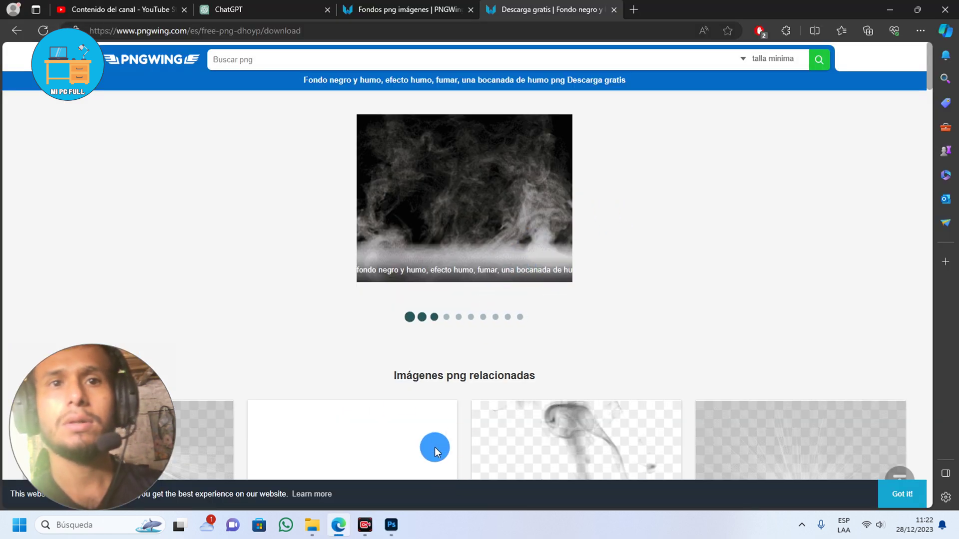
pyautogui.click(391, 525)
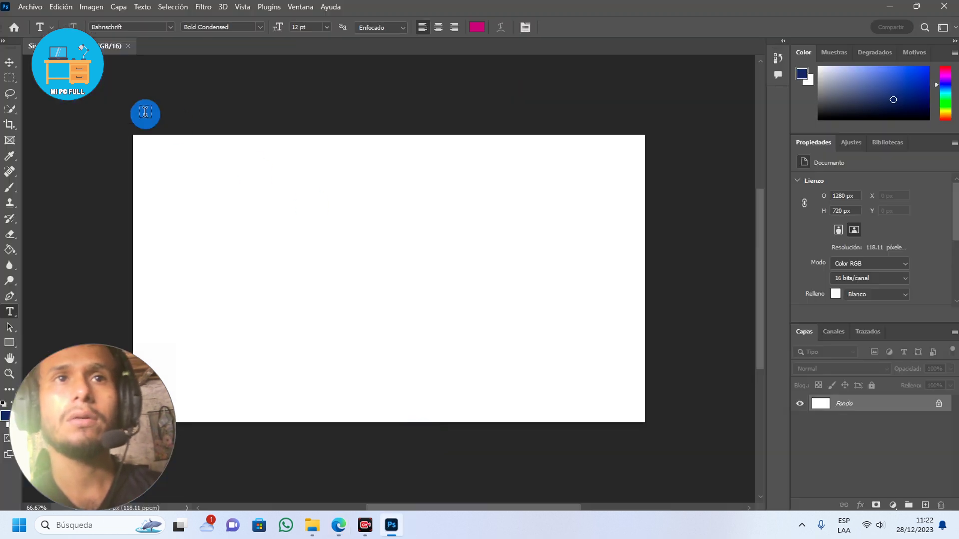
pyautogui.click(41, 9)
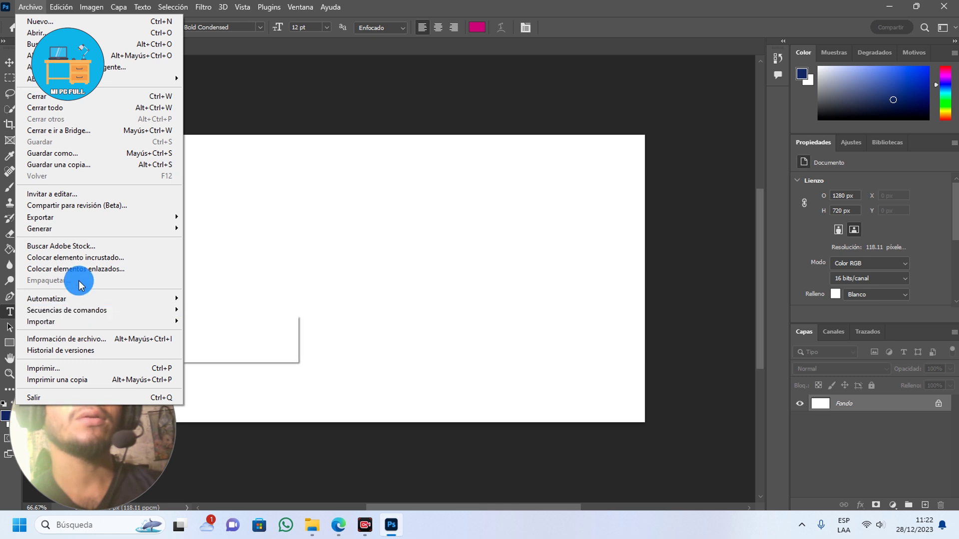
pyautogui.click(83, 257)
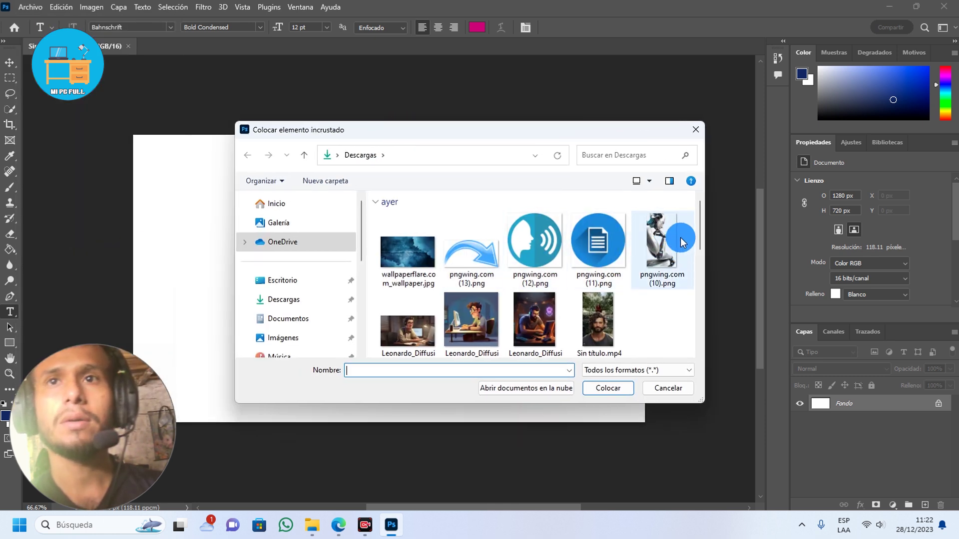
pyautogui.moveTo(700, 216); pyautogui.dragTo(689, 250)
pyautogui.click(689, 250)
pyautogui.click(608, 388)
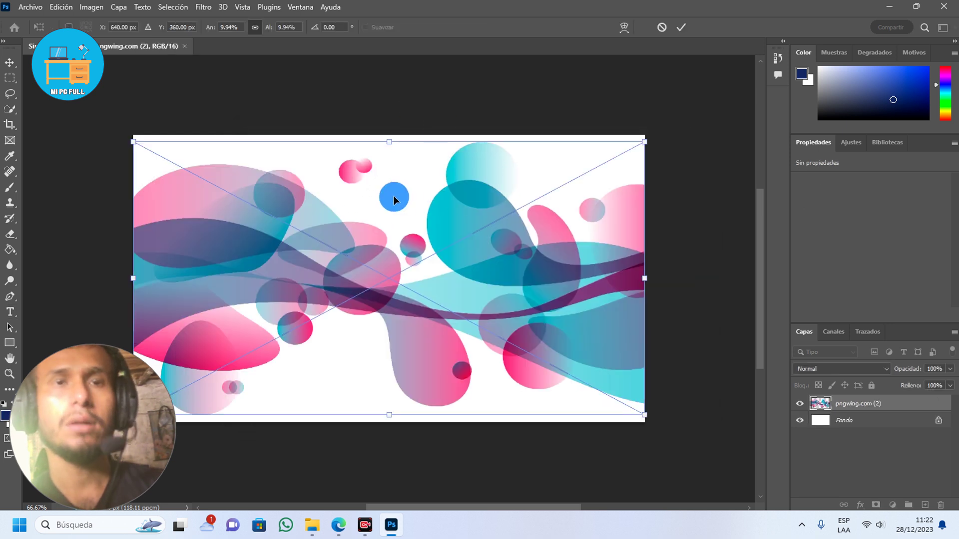
pyautogui.click(681, 28)
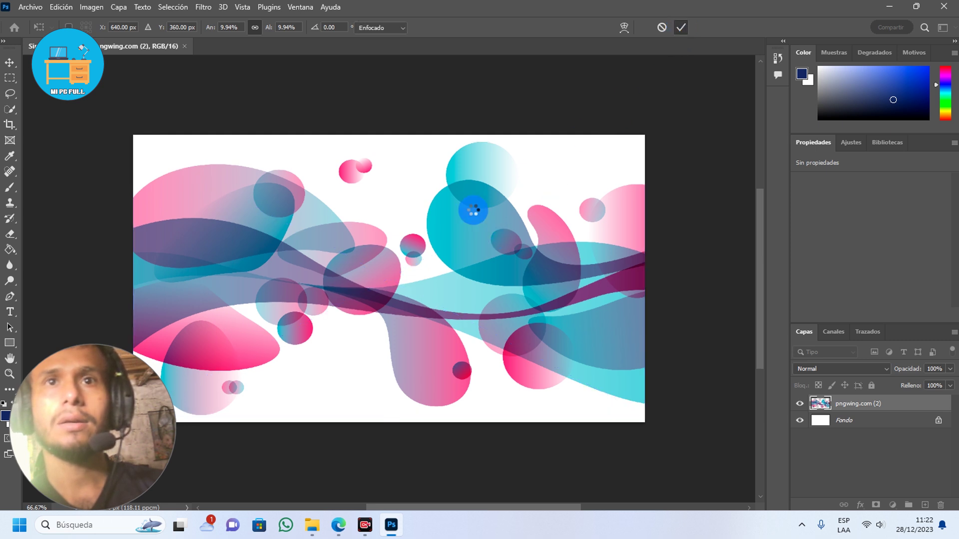
# - Add a text layer reading "CREAR VIDEOS SHORT" over the upper part of the abstract background
pyautogui.press('t')
pyautogui.click(202, 194)
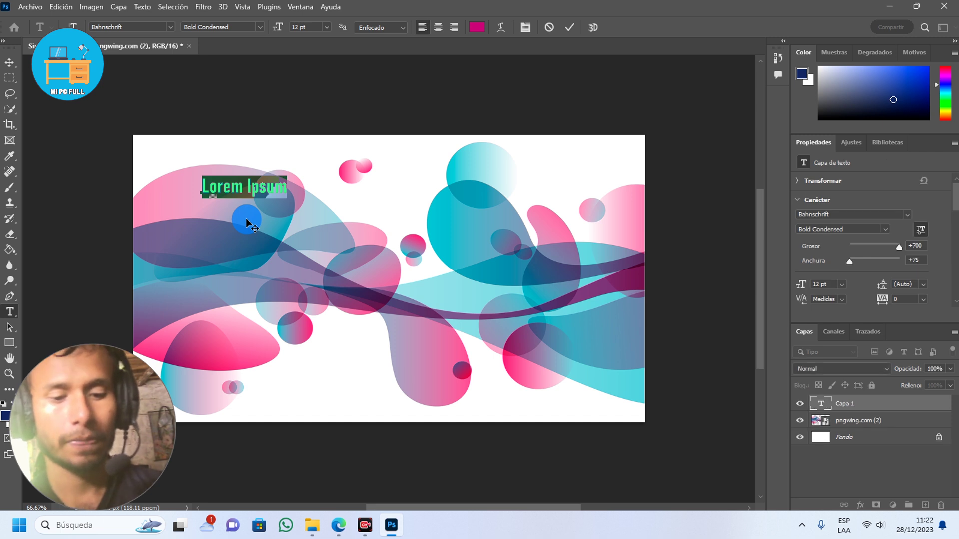
pyautogui.write('CREAR VIDEOS SHORT')
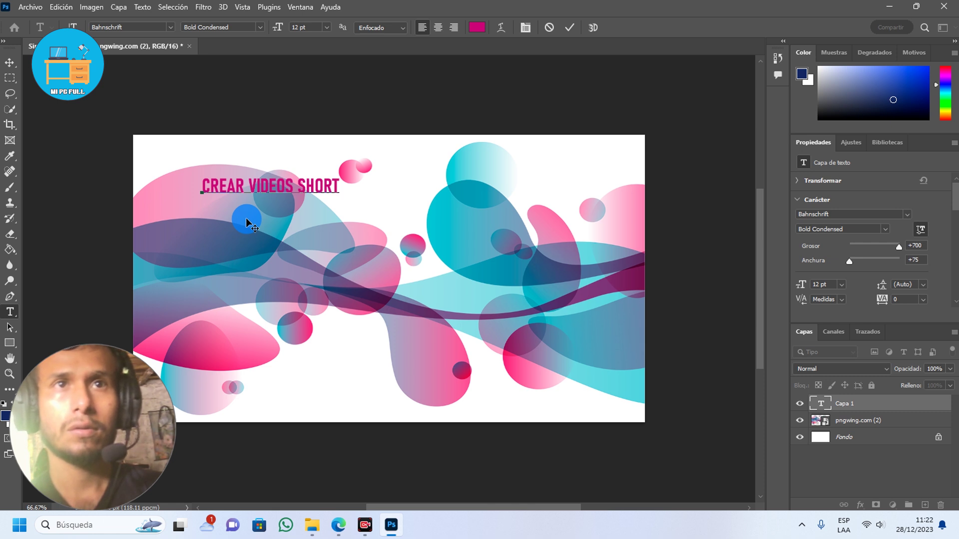
pyautogui.click(571, 27)
# - Enlarge the "CREAR VIDEOS SHORT" title to about 25 pt and place it slightly above the canvas centre
pyautogui.hotkey('ctrl', 't')
pyautogui.moveTo(341, 202); pyautogui.dragTo(510, 252)
pyautogui.moveTo(424, 203); pyautogui.dragTo(387, 257)
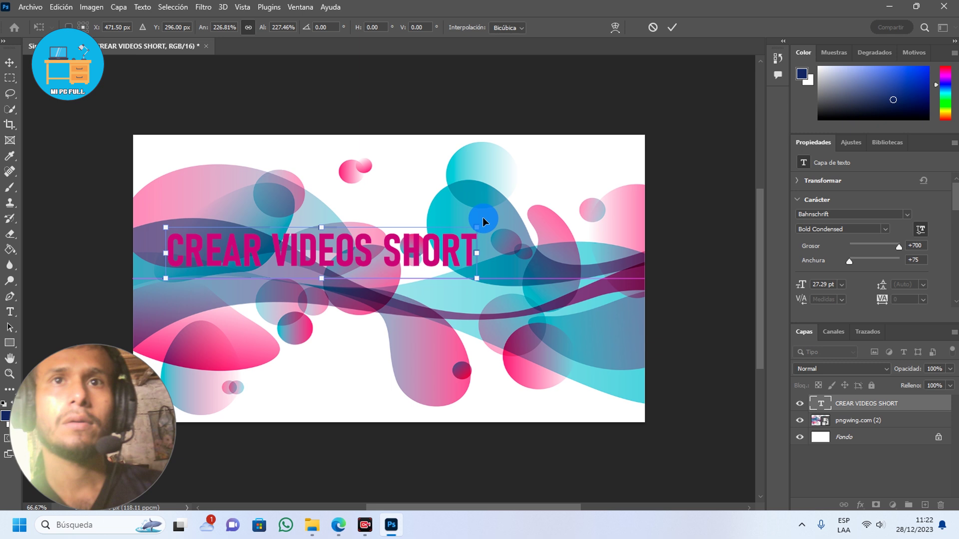
pyautogui.moveTo(476, 227); pyautogui.dragTo(172, 249)
pyautogui.press('Return')
# - Change the font of the "CREAR VIDEOS SHORT" title to AmazMegaGrungeOne
pyautogui.click(426, 244)
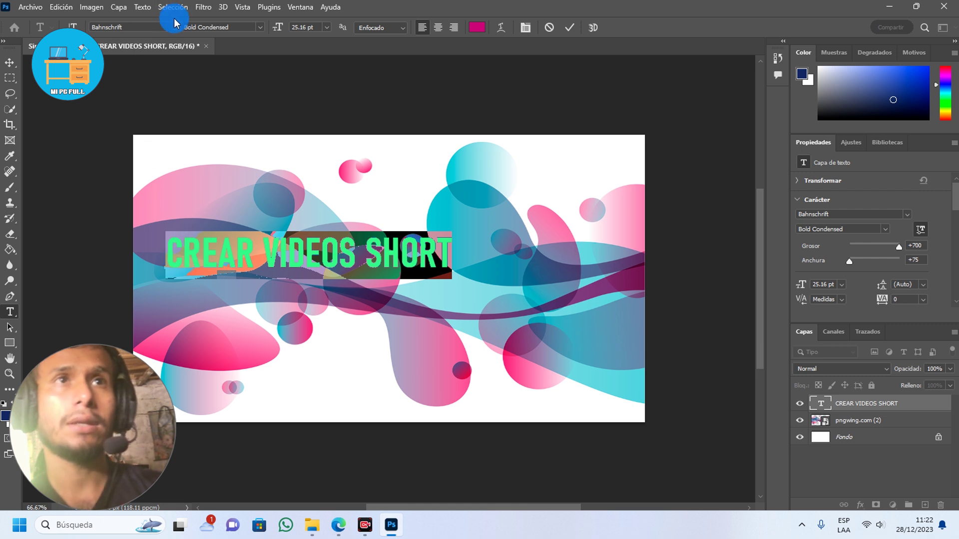
pyautogui.click(170, 27)
pyautogui.click(352, 60)
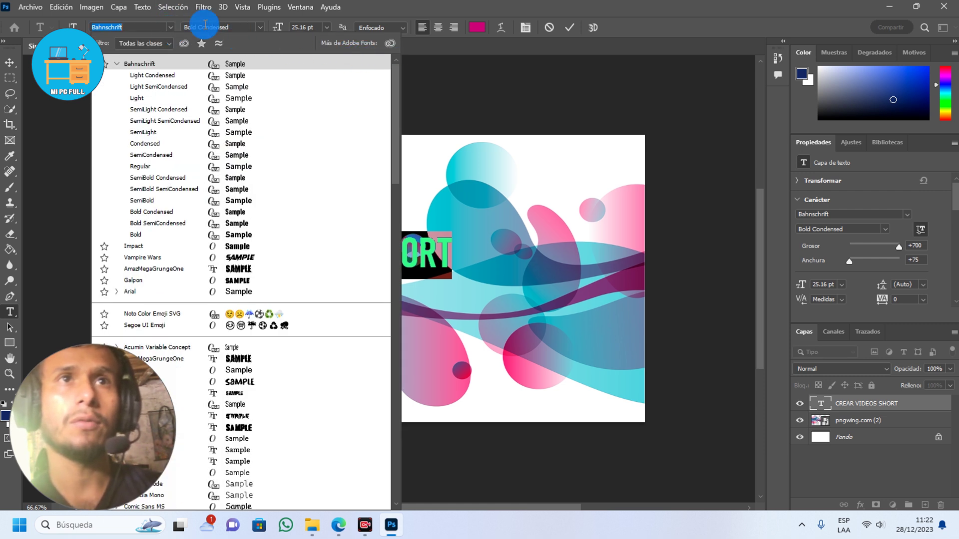
pyautogui.click(171, 27)
pyautogui.click(170, 27)
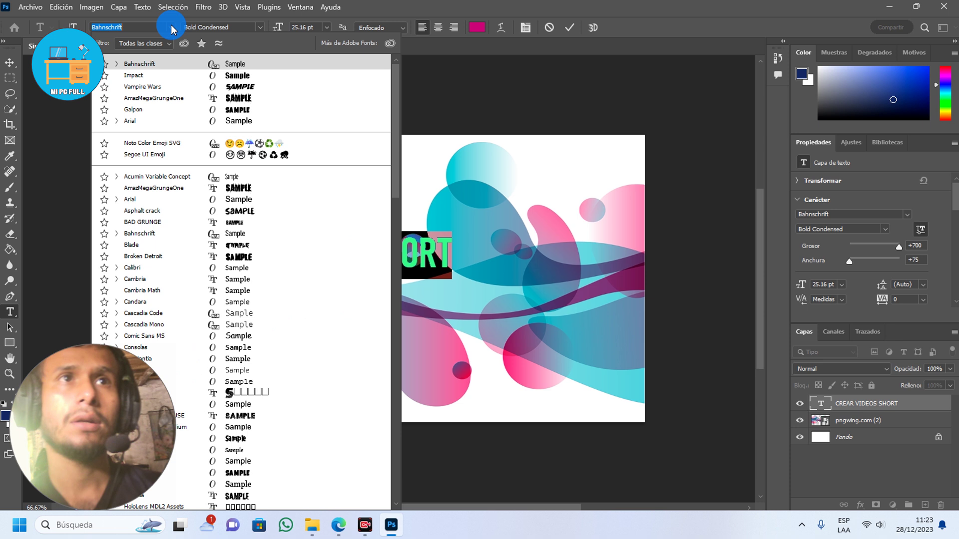
pyautogui.scroll(-1, 394, 80)
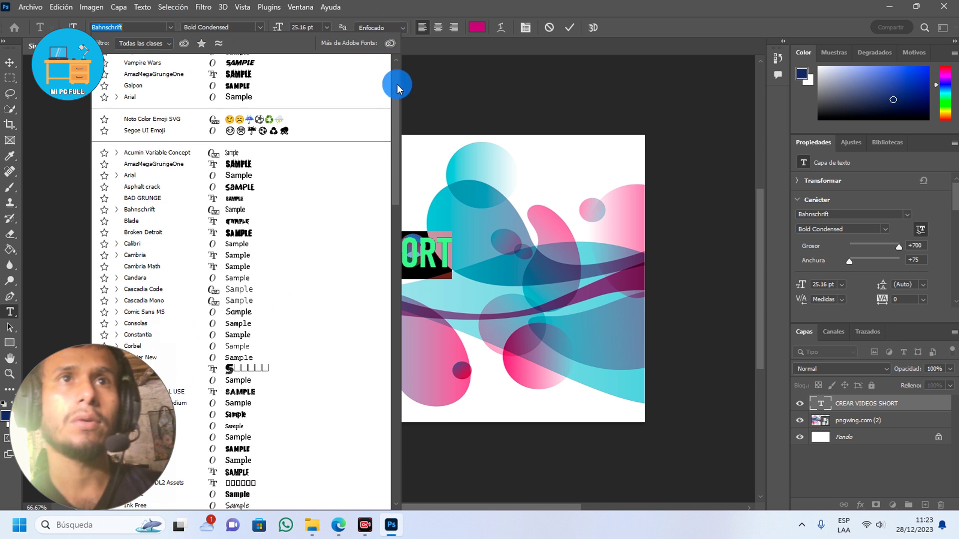
pyautogui.click(251, 75)
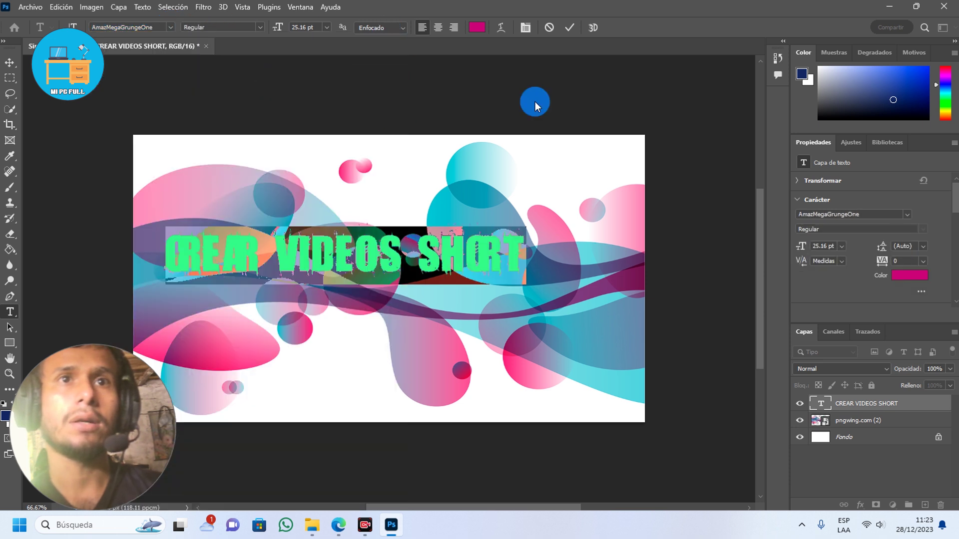
pyautogui.click(569, 27)
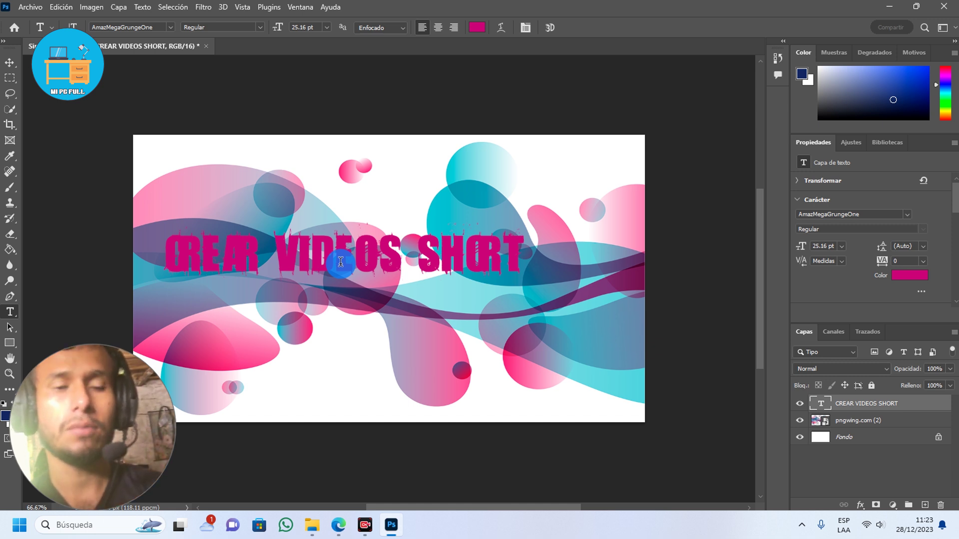
# - Stretch the title taller to about 28.7 pt and move it up and toward the canvas's left edge
pyautogui.hotkey('ctrl', 't')
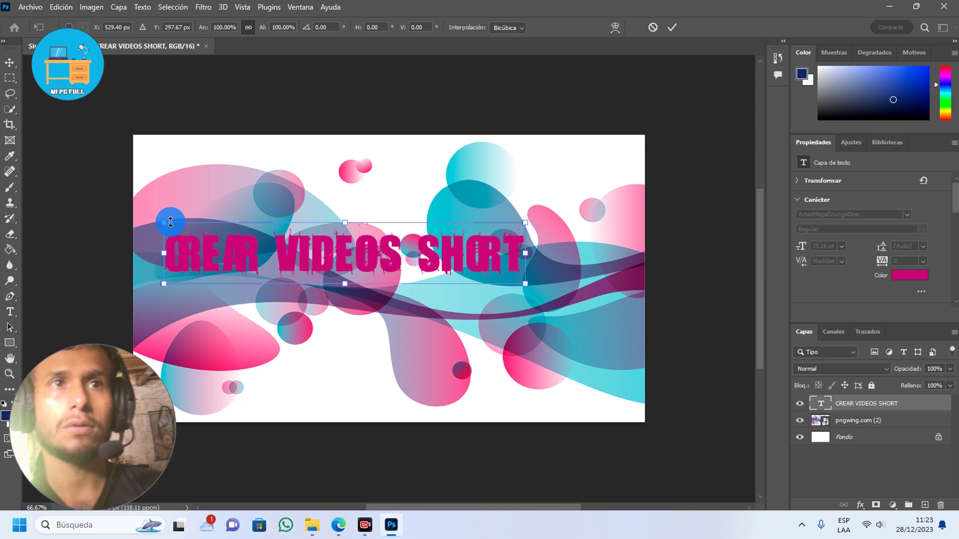
pyautogui.moveTo(350, 217); pyautogui.dragTo(350, 212)
pyautogui.moveTo(367, 252); pyautogui.dragTo(361, 232)
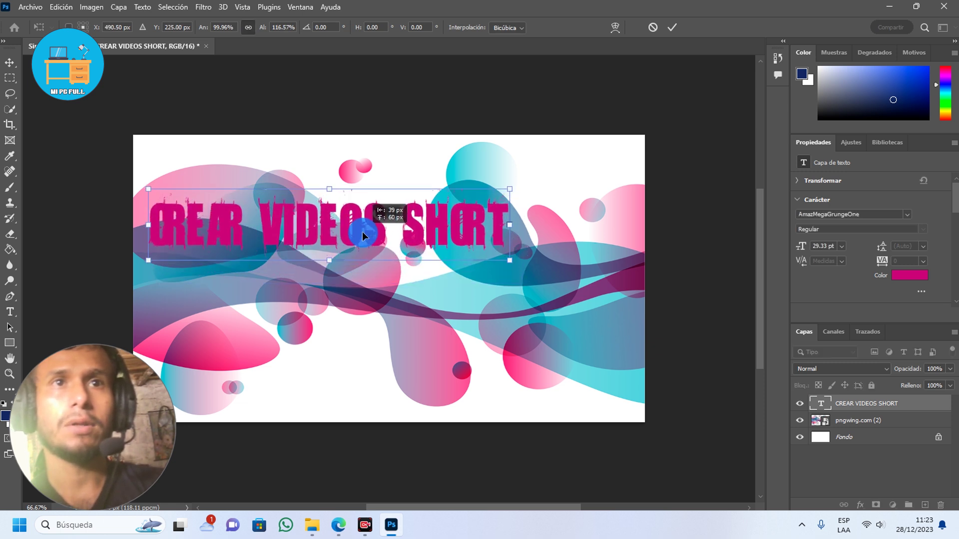
pyautogui.moveTo(506, 192); pyautogui.dragTo(501, 193)
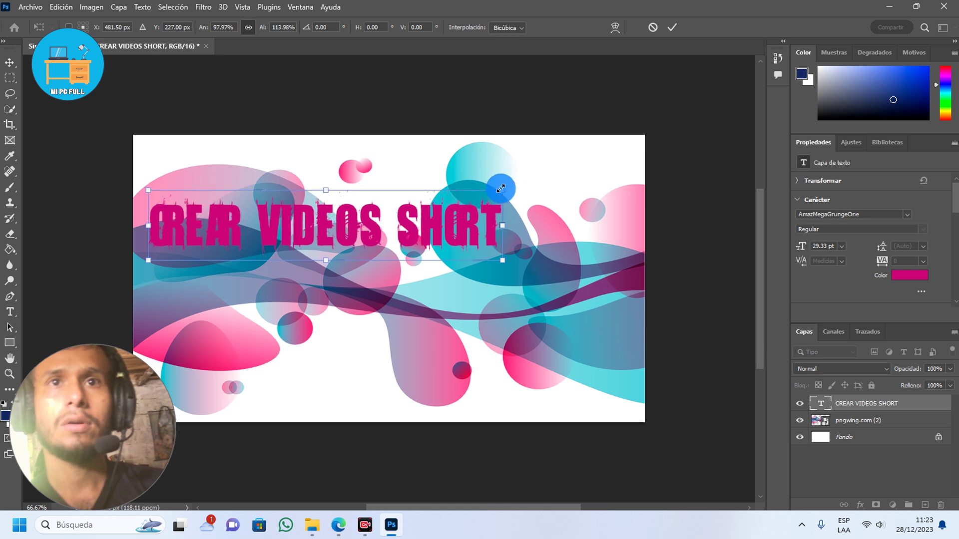
pyautogui.click(672, 26)
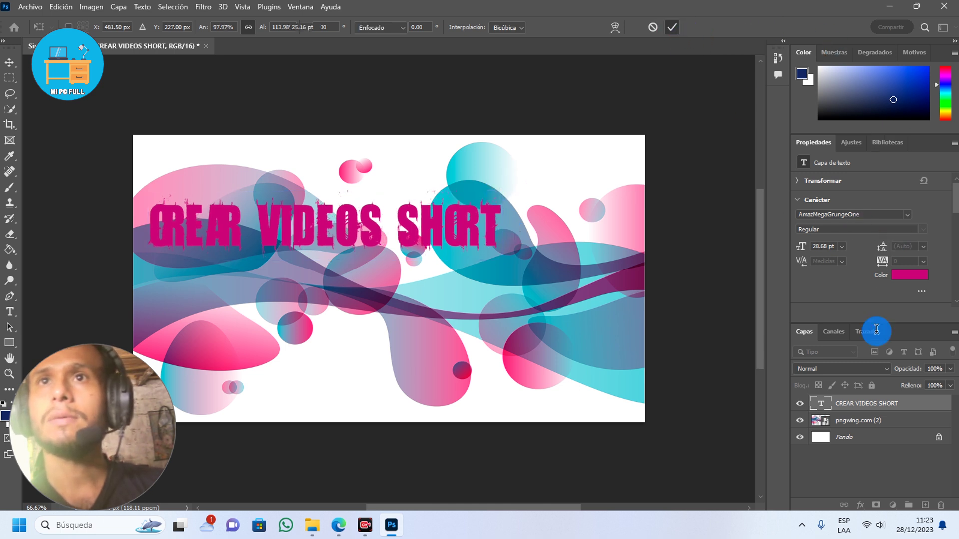
# - Add a 6 px outside stroke in pure white (ffffff) to the "CREAR VIDEOS SHORT" title layer
pyautogui.rightClick(878, 414)
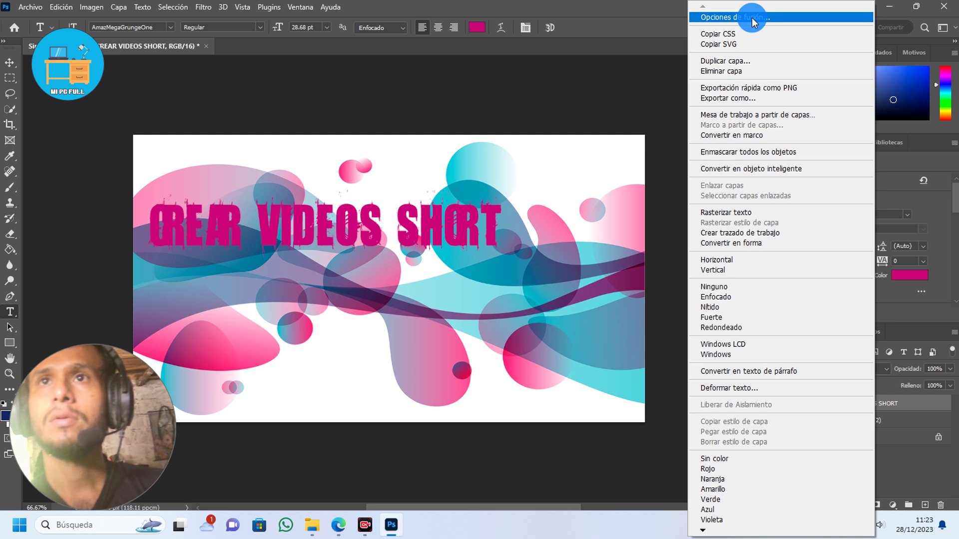
pyautogui.click(734, 17)
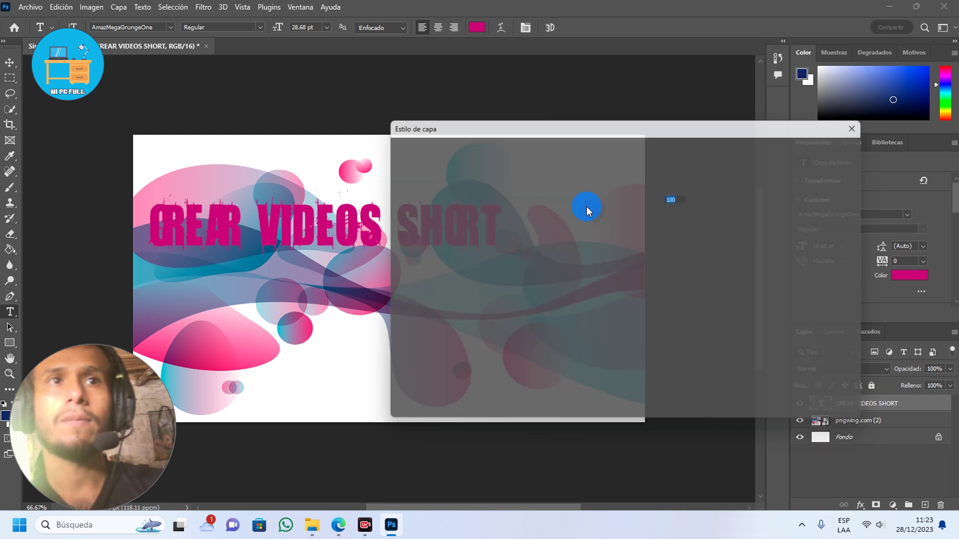
pyautogui.click(427, 257)
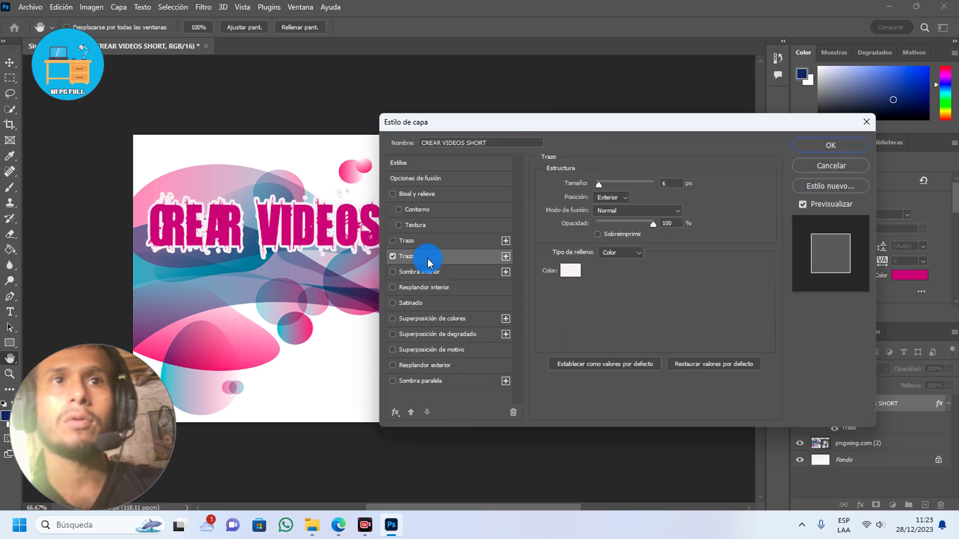
pyautogui.click(570, 270)
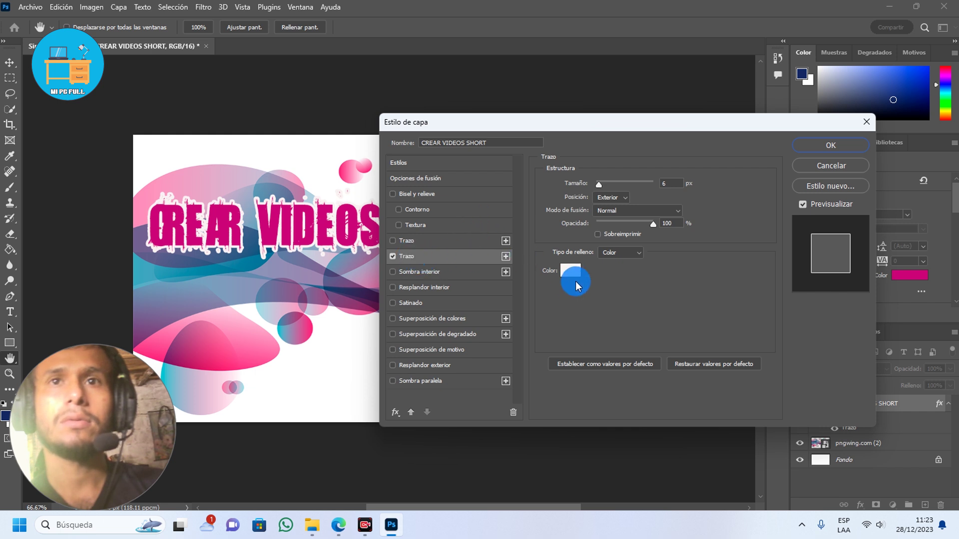
pyautogui.moveTo(581, 299)
pyautogui.mouseDown()
pyautogui.moveTo(574, 321)
pyautogui.moveTo(566, 165)
pyautogui.mouseUp()
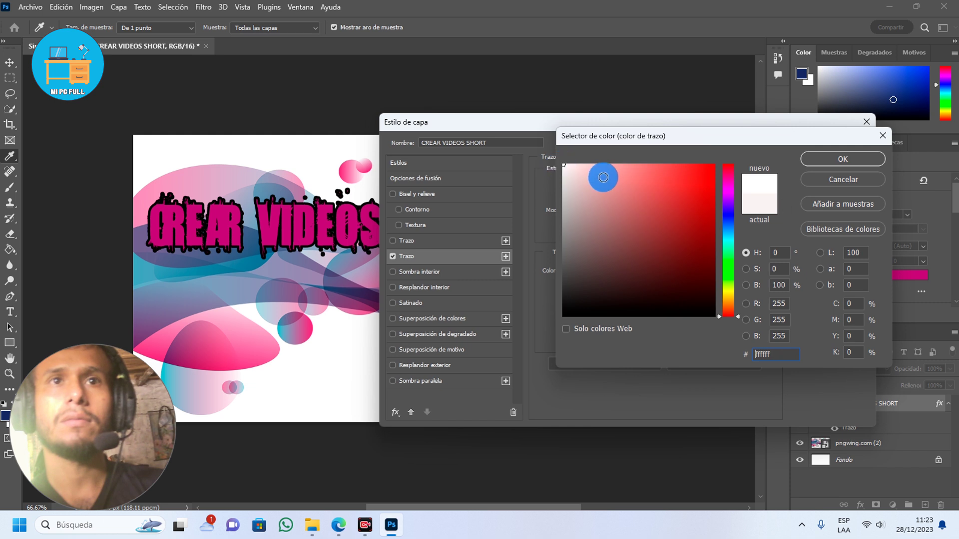
pyautogui.click(831, 160)
pyautogui.click(830, 146)
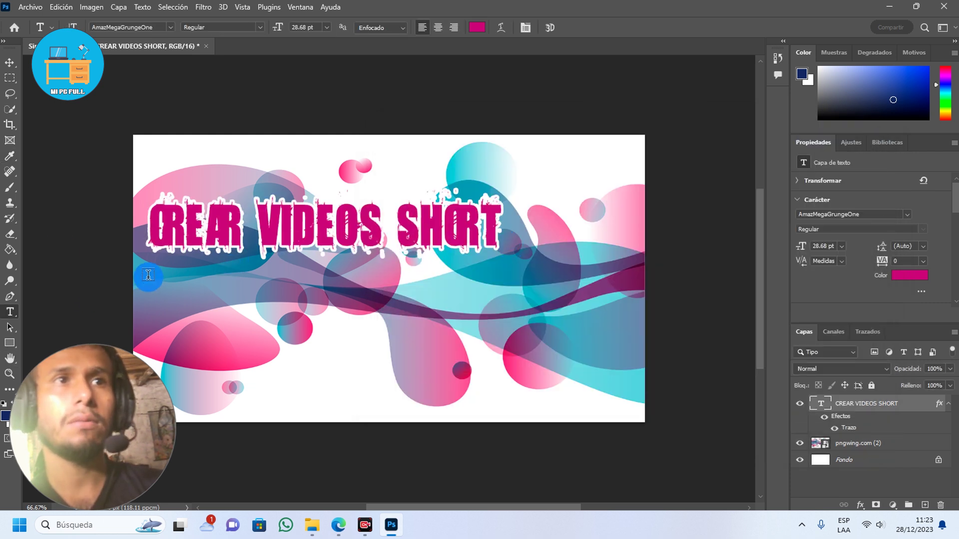
# - Add a second text line reading "Con ADOBE PREMIER PRO" below the title and enlarge it to about 14 pt
pyautogui.click(163, 285)
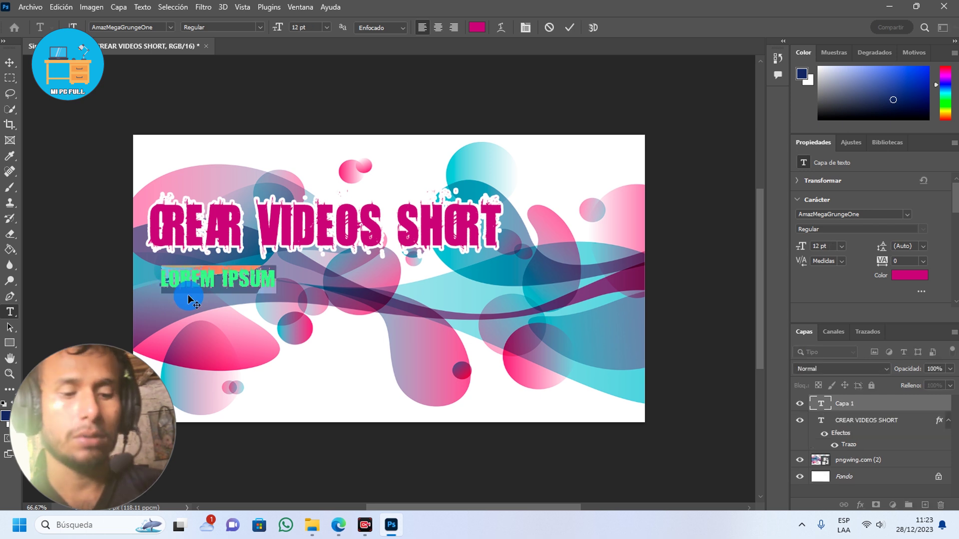
pyautogui.write('CON ADOBE P')
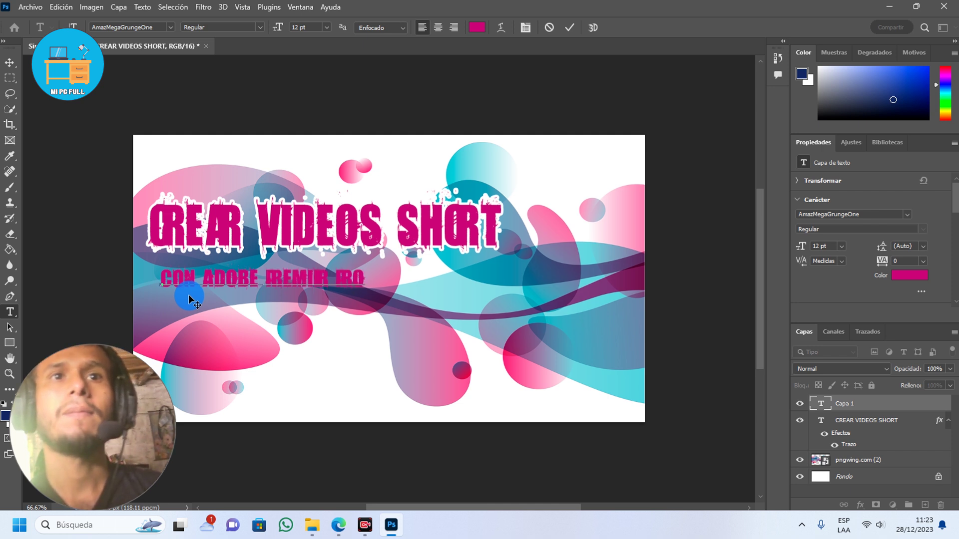
pyautogui.click(570, 27)
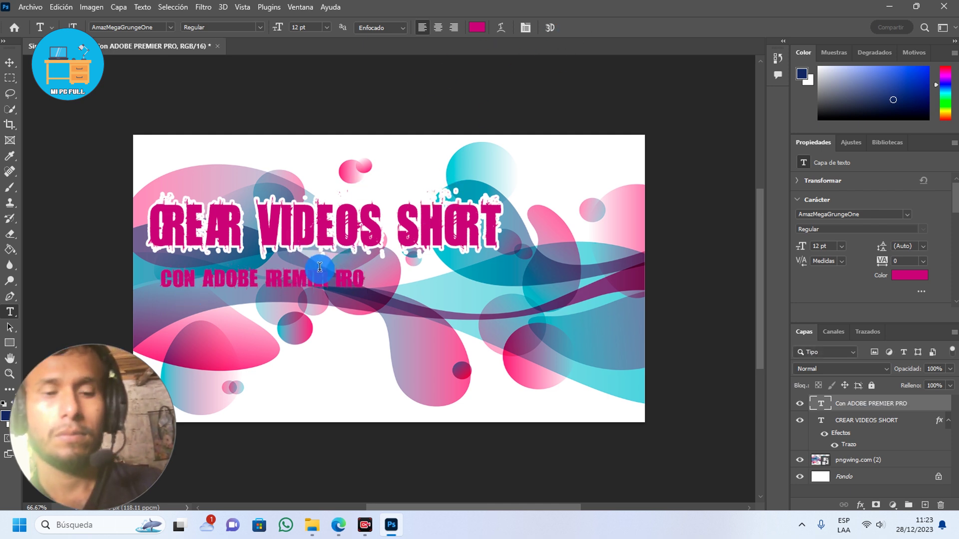
pyautogui.hotkey('ctrl', 't')
pyautogui.moveTo(365, 291); pyautogui.dragTo(129, 279)
# - Set the "Con ADOBE PREMIER PRO" text to the Impact font and colour it dark blue
pyautogui.doubleClick(365, 289)
pyautogui.doubleClick(380, 279)
pyautogui.click(170, 28)
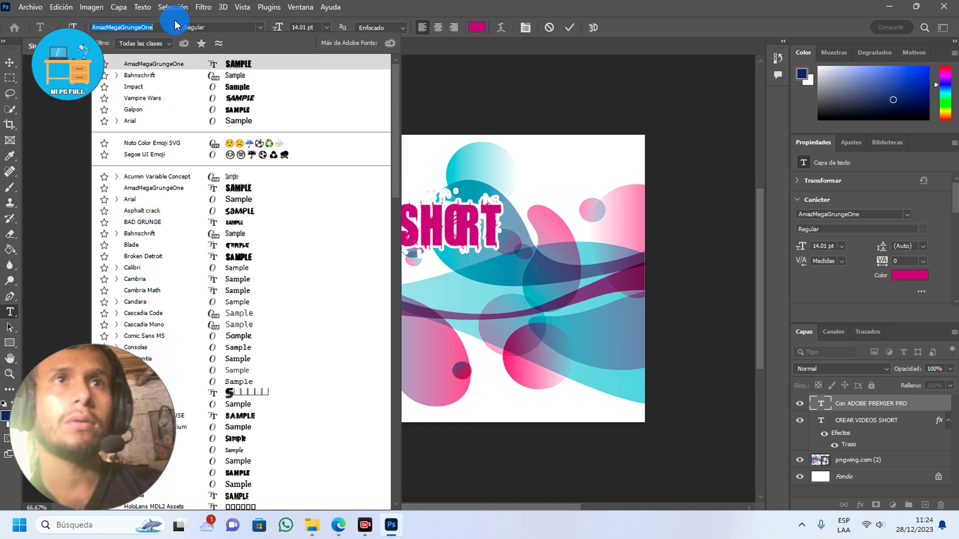
pyautogui.click(248, 88)
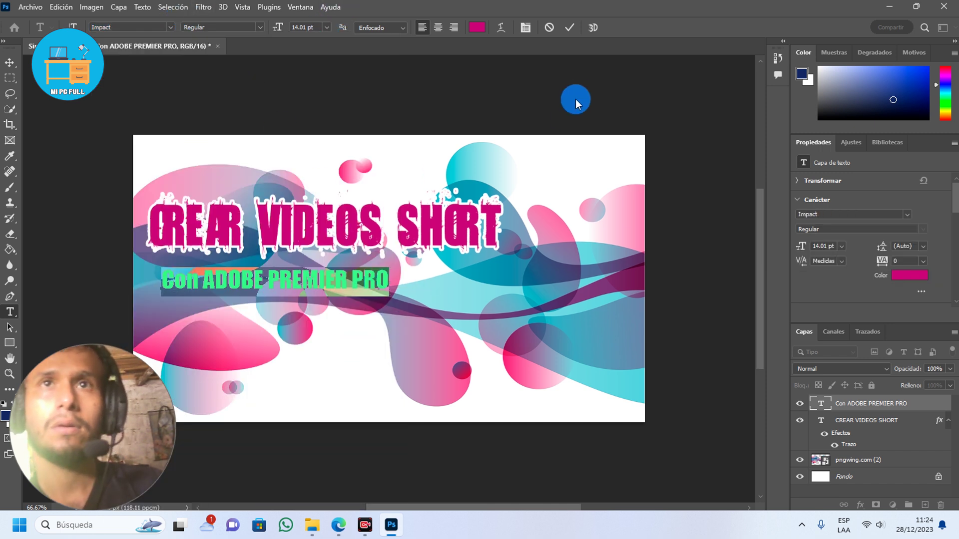
pyautogui.click(485, 28)
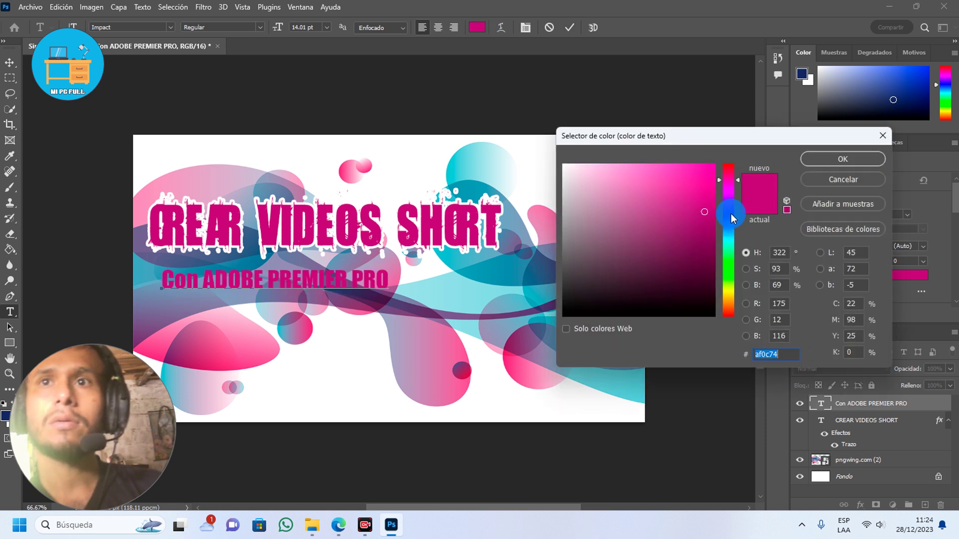
pyautogui.click(729, 213)
pyautogui.click(844, 159)
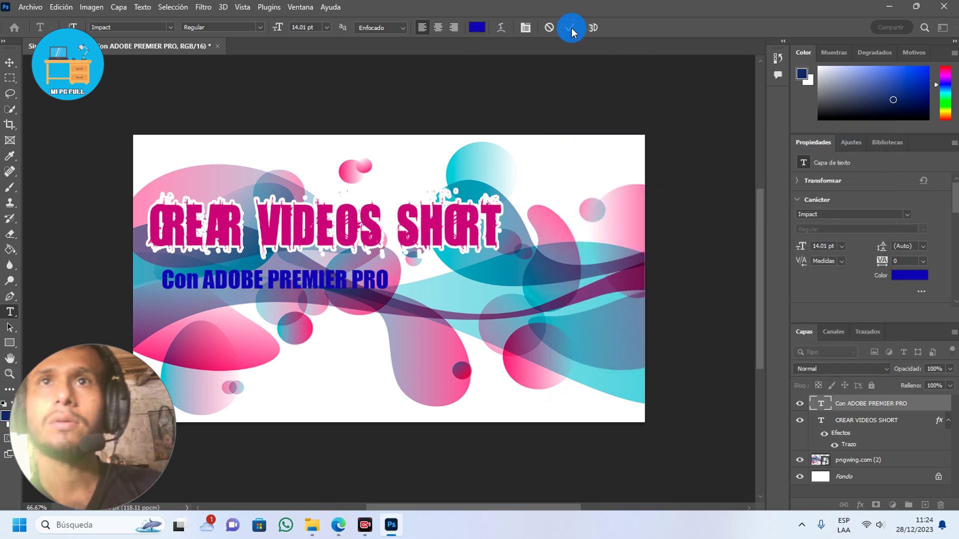
# - Give the "Con ADOBE PREMIER PRO" text a 4 px white outside stroke and enlarge it to about 15.9 pt, aligned with the title's left edge
pyautogui.rightClick(851, 404)
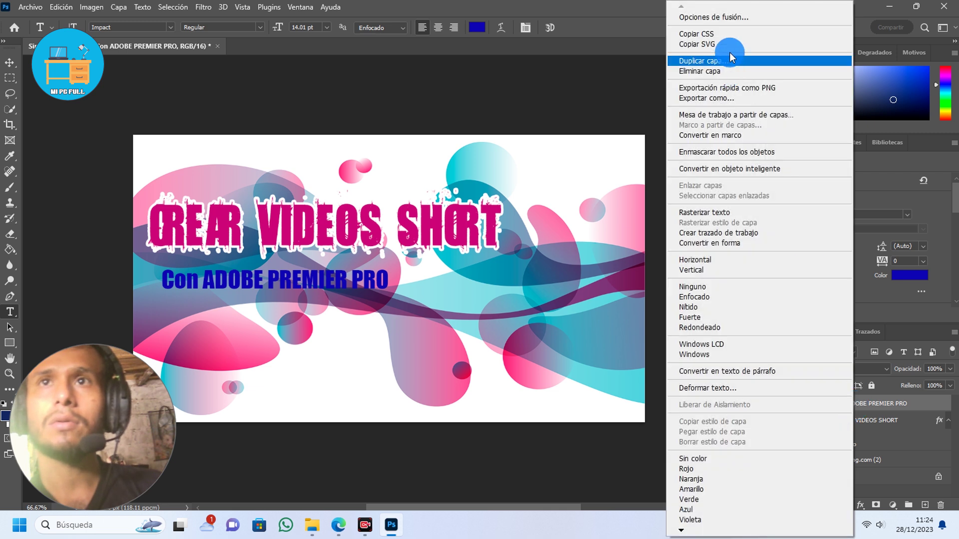
pyautogui.click(580, 197)
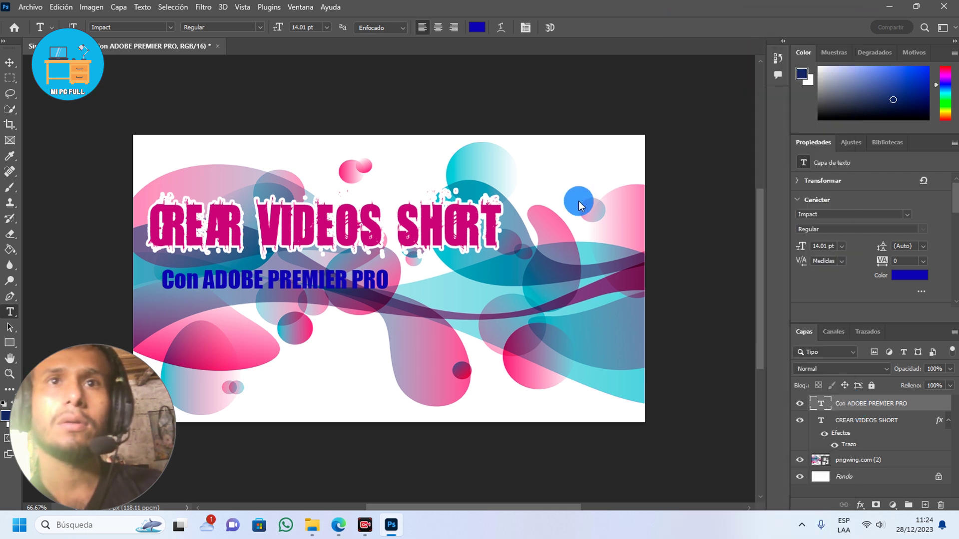
pyautogui.click(435, 257)
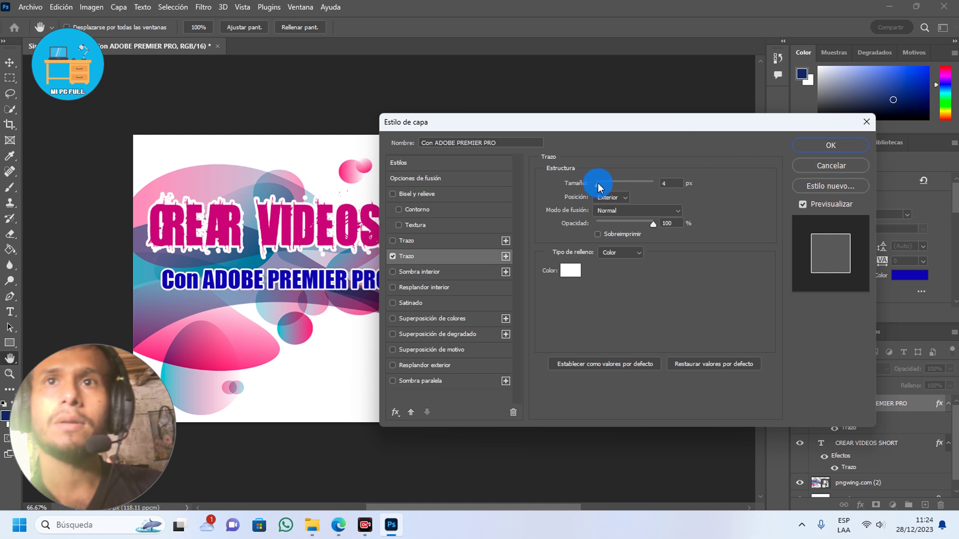
pyautogui.click(849, 147)
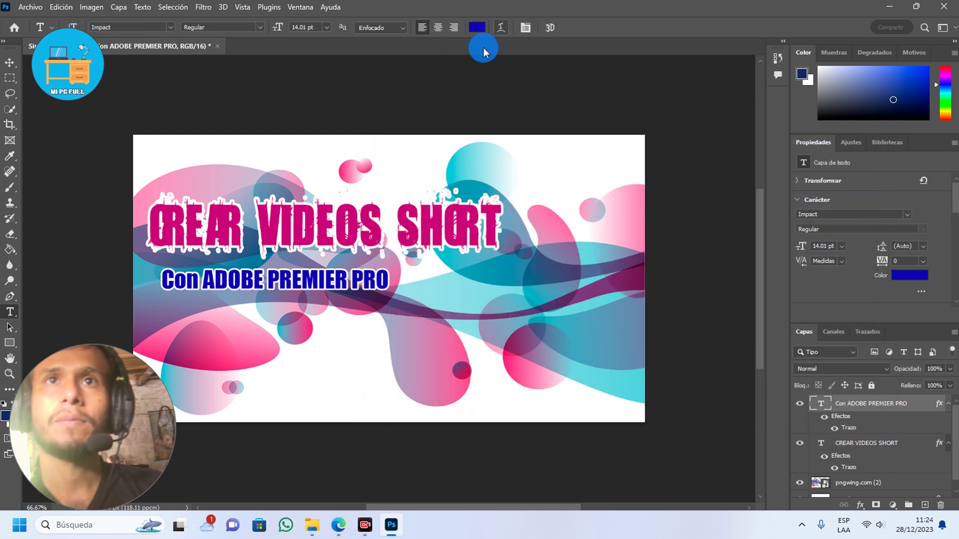
pyautogui.hotkey('ctrl', 't')
pyautogui.moveTo(391, 295)
pyautogui.mouseDown()
pyautogui.moveTo(419, 300)
pyautogui.moveTo(382, 289)
pyautogui.mouseUp()
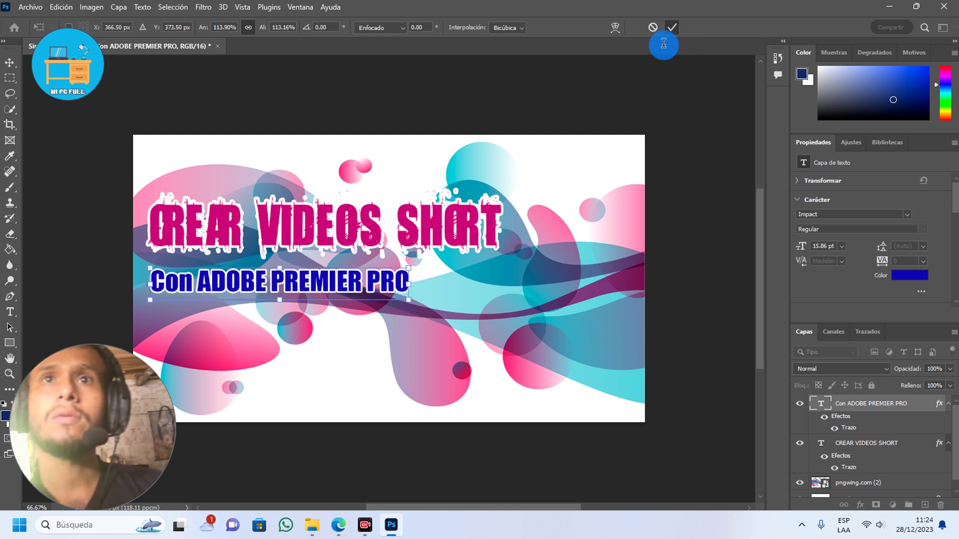
# - Switch to the browser, close the smoke background download page and run a Google image search for "ADOBE PREMIERE PRO" in a new tab
pyautogui.click(338, 525)
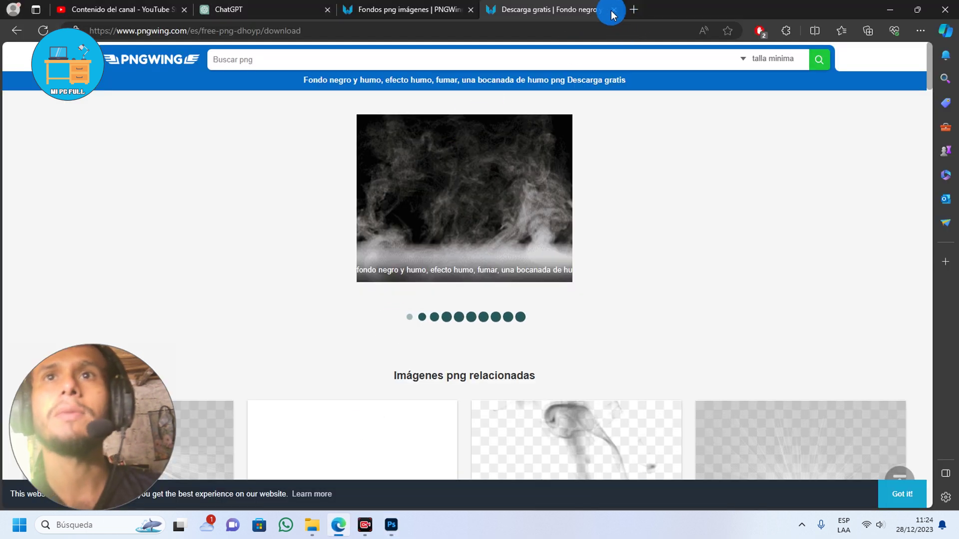
pyautogui.click(408, 9)
pyautogui.click(520, 7)
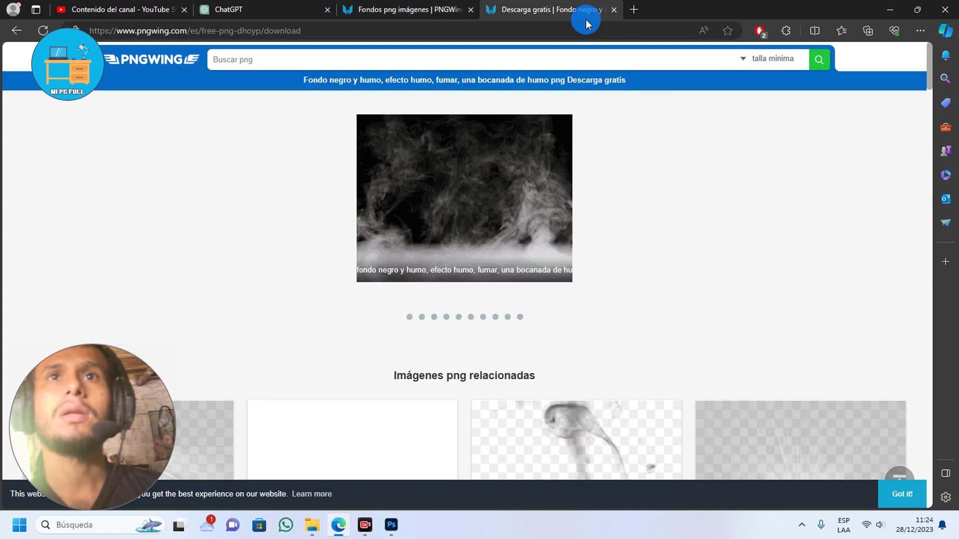
pyautogui.click(615, 10)
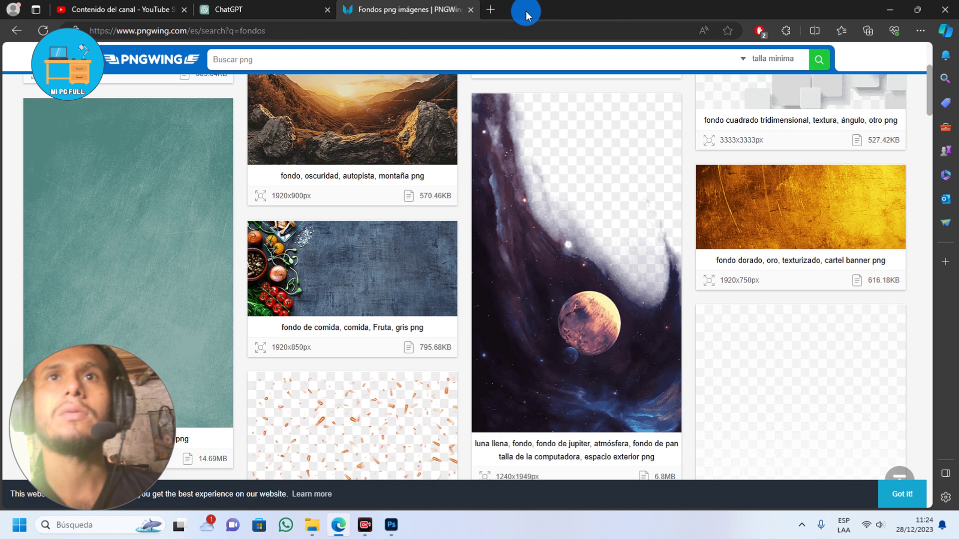
pyautogui.click(494, 10)
pyautogui.write('ADOBE P')
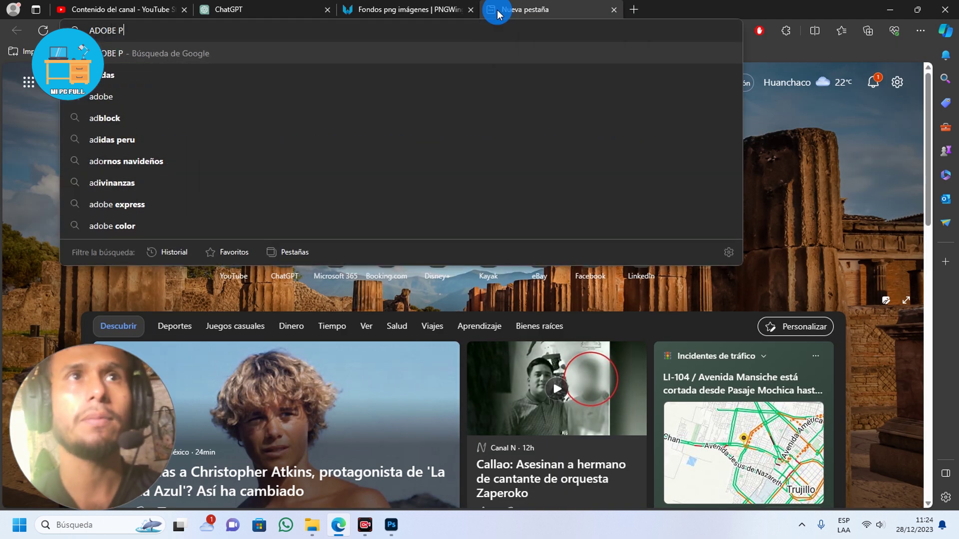
pyautogui.write('REMIER PRO')
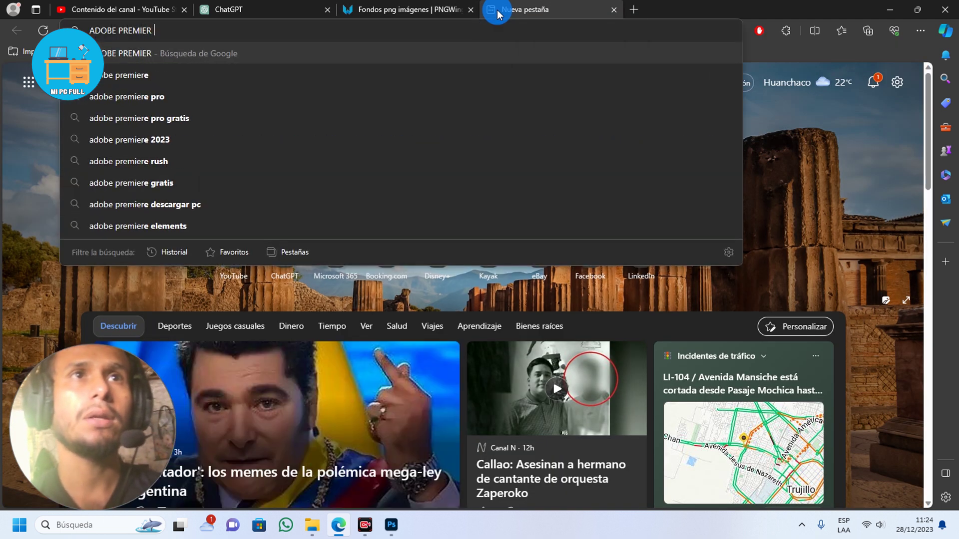
pyautogui.press('Return')
pyautogui.click(244, 105)
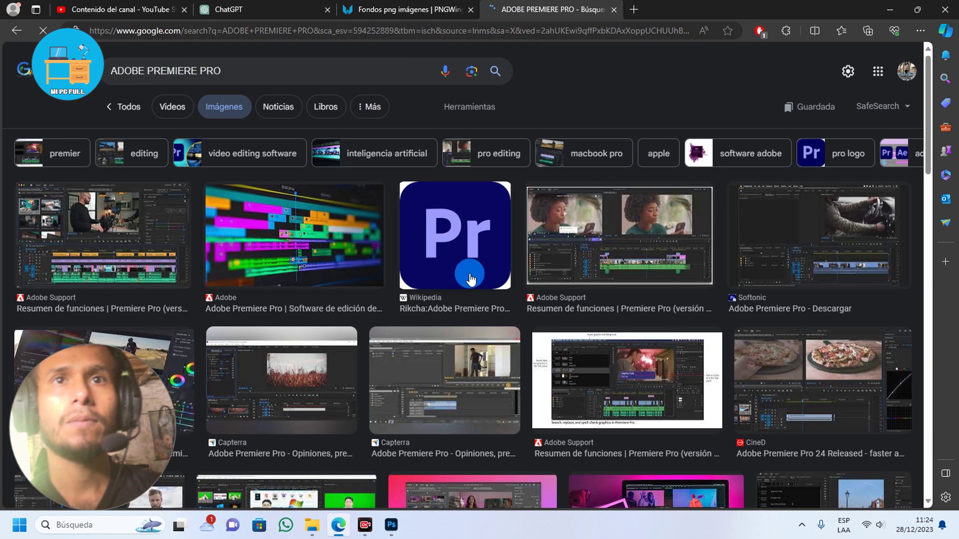
# - Save the Wikipedia Pr logo image to the Descargas folder as Adobe_Premiere_Pro_CC_icon.svg.png
pyautogui.scroll(-3, 549, 380)
pyautogui.click(454, 129)
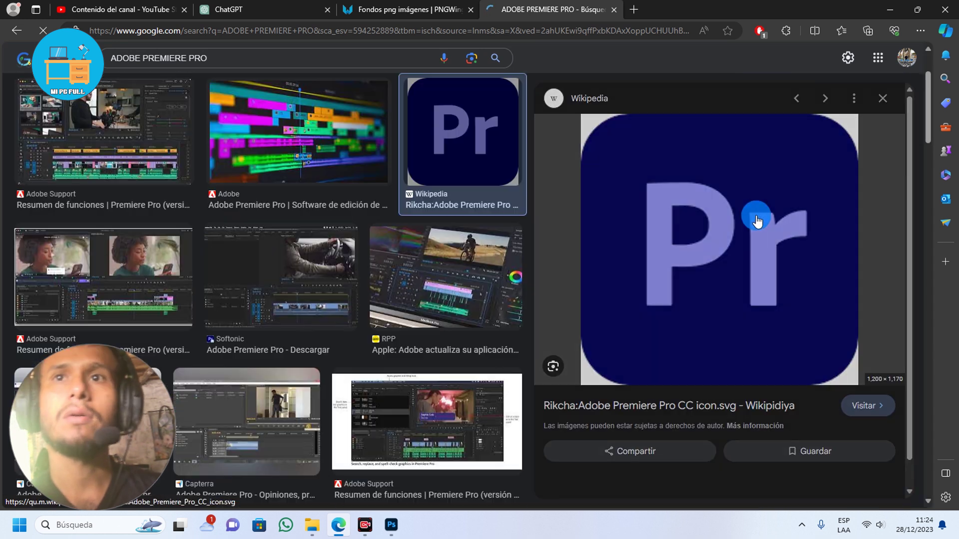
pyautogui.rightClick(731, 261)
pyautogui.click(777, 317)
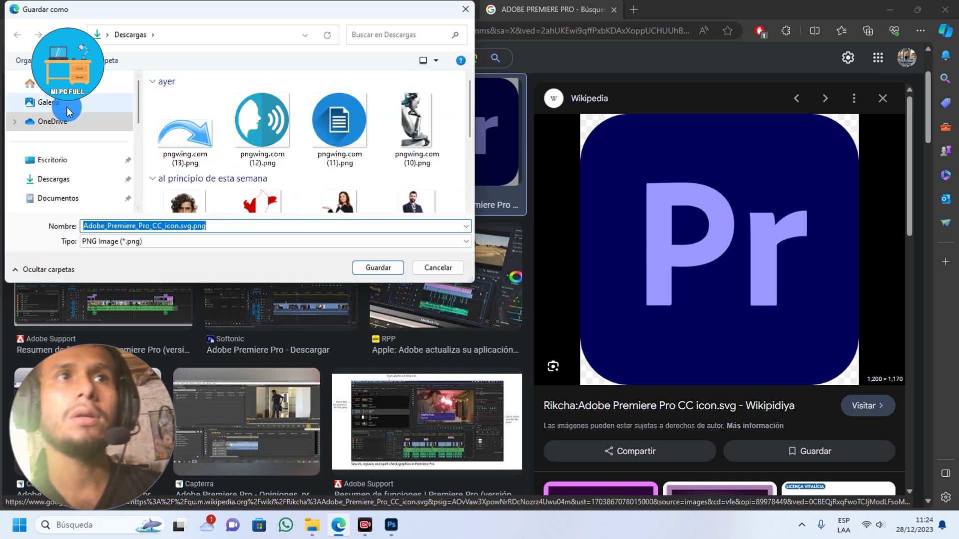
pyautogui.click(376, 267)
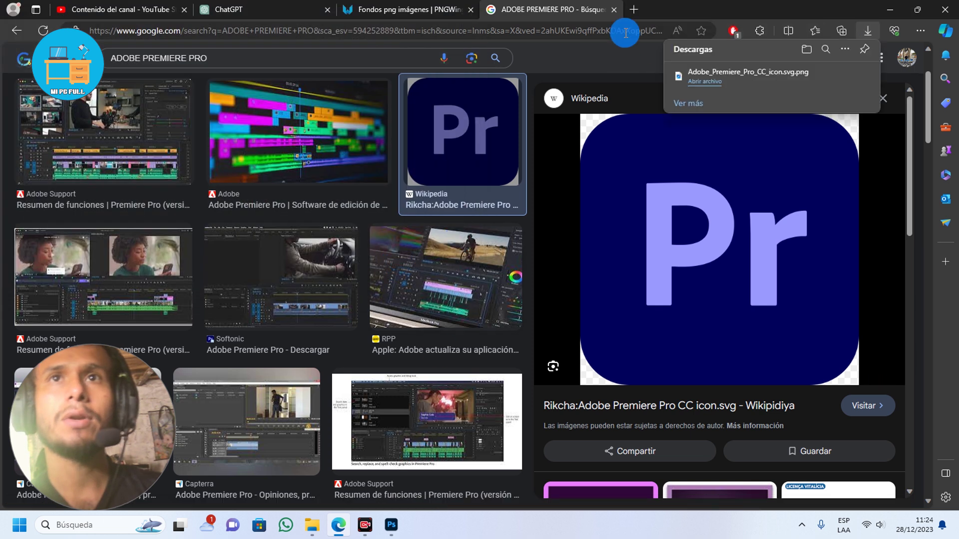
# - In Photoshop, place Adobe_Premiere_Pro_CC_icon.svg.png as a linked element, scaled to about 278 × 271 px, below the "Con ADOBE PREMIER PRO" line
pyautogui.click(391, 525)
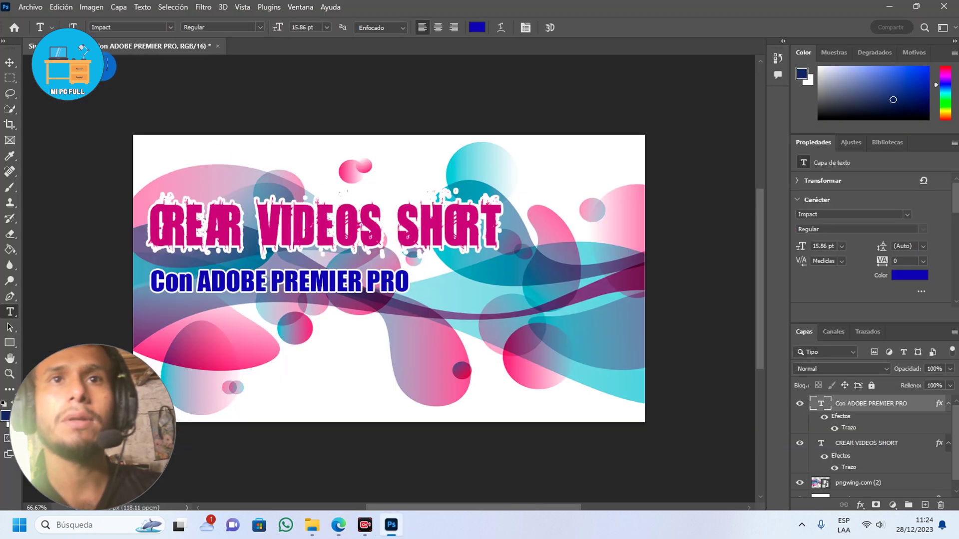
pyautogui.click(23, 10)
pyautogui.click(64, 269)
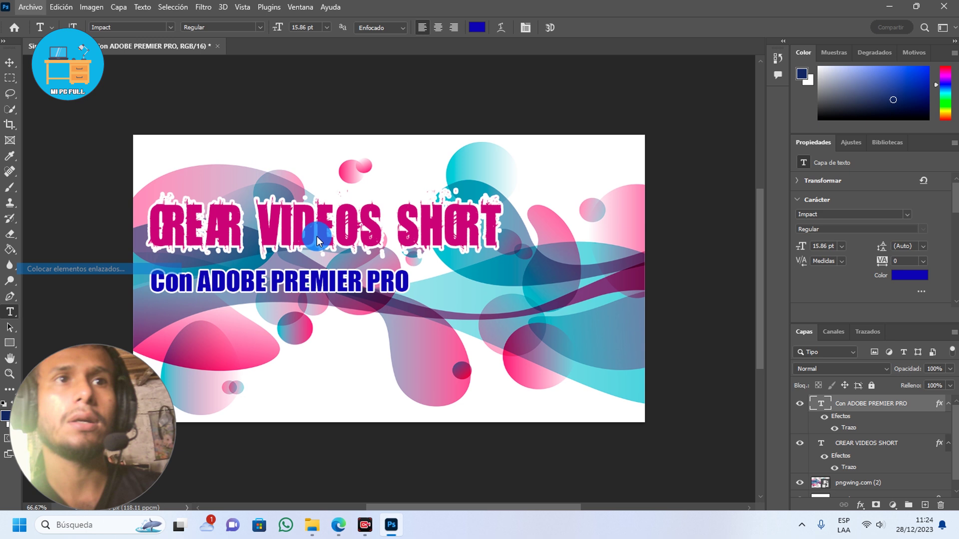
pyautogui.click(407, 243)
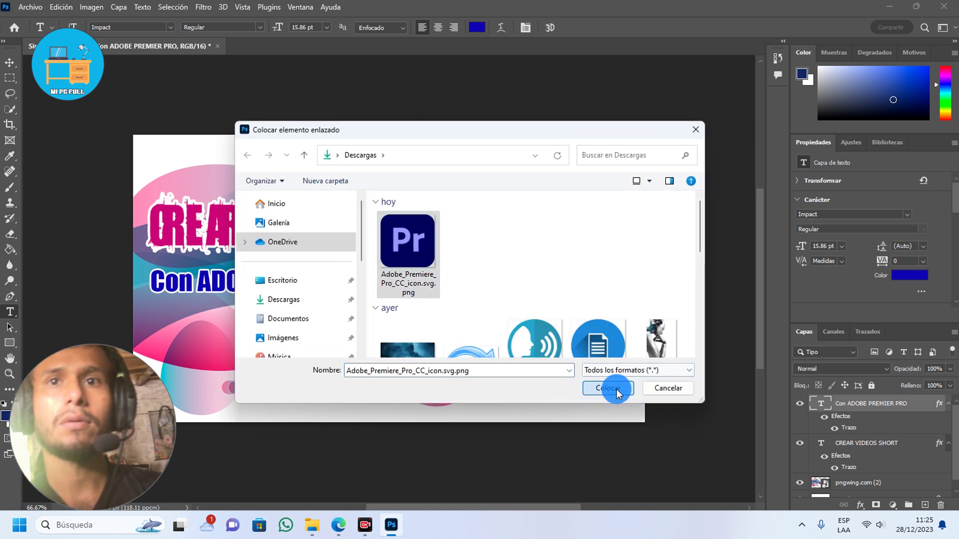
pyautogui.click(601, 383)
pyautogui.moveTo(535, 133); pyautogui.dragTo(329, 290)
pyautogui.moveTo(305, 349); pyautogui.dragTo(287, 341)
pyautogui.click(683, 26)
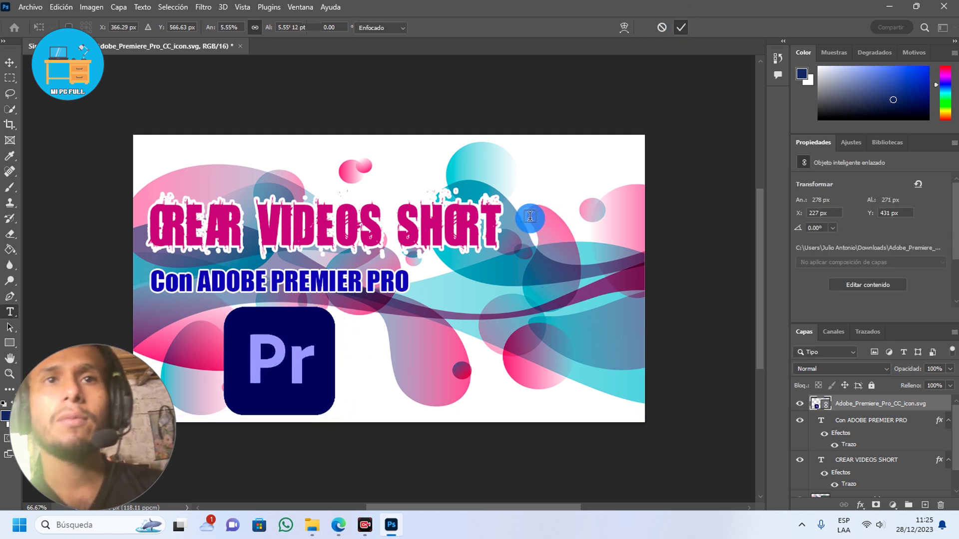
pyautogui.press('t')
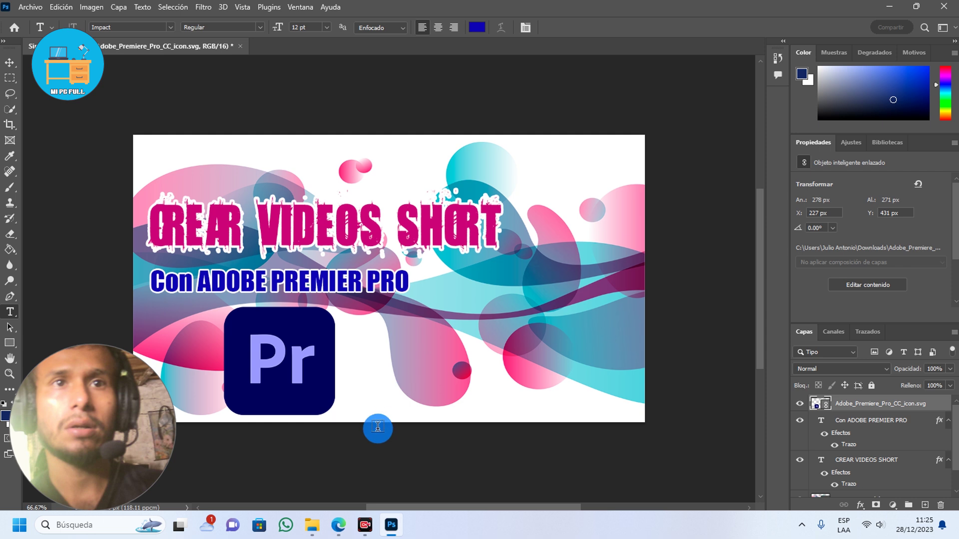
# - Place the businesswoman image pngwing.com (8).png as a linked element, about 456 × 700 px, along the canvas's right side
pyautogui.click(30, 7)
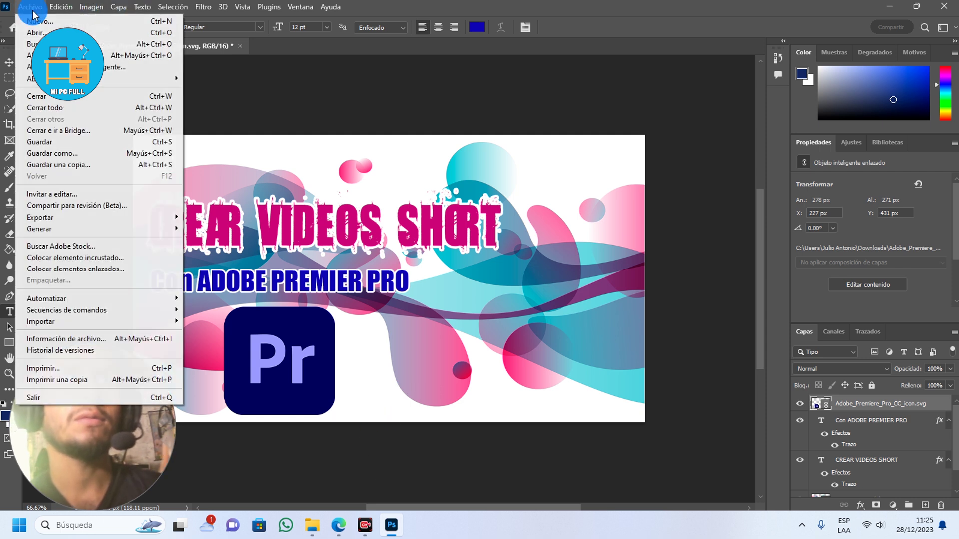
pyautogui.click(76, 270)
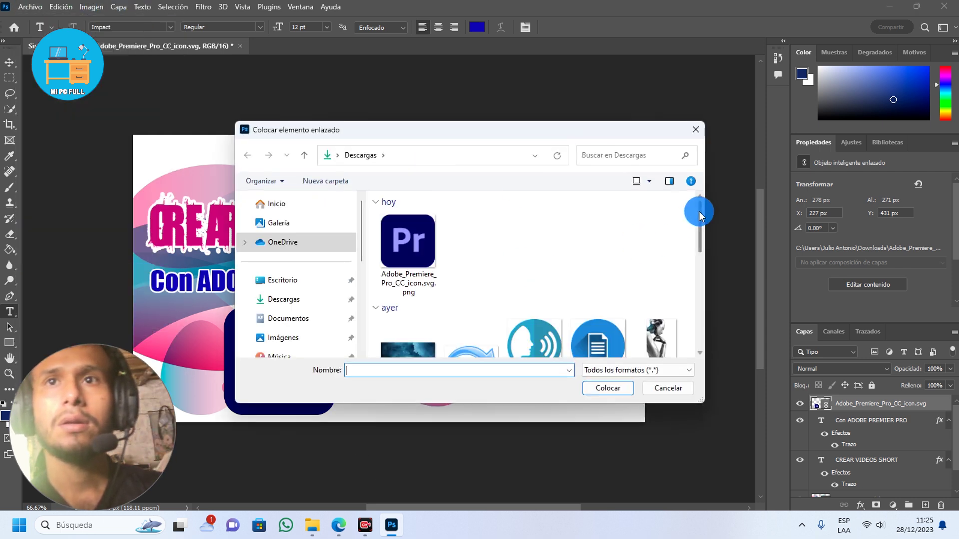
pyautogui.scroll(-6, 691, 265)
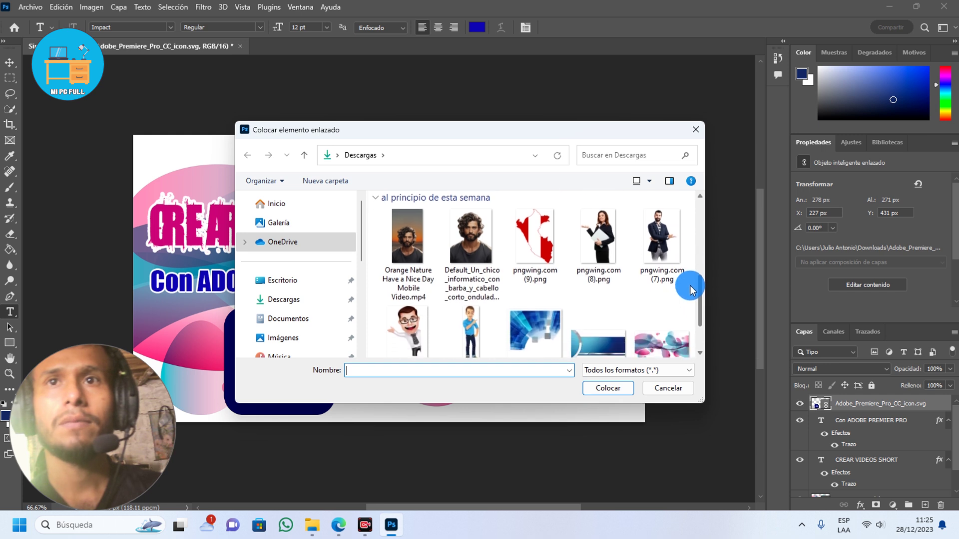
pyautogui.click(597, 234)
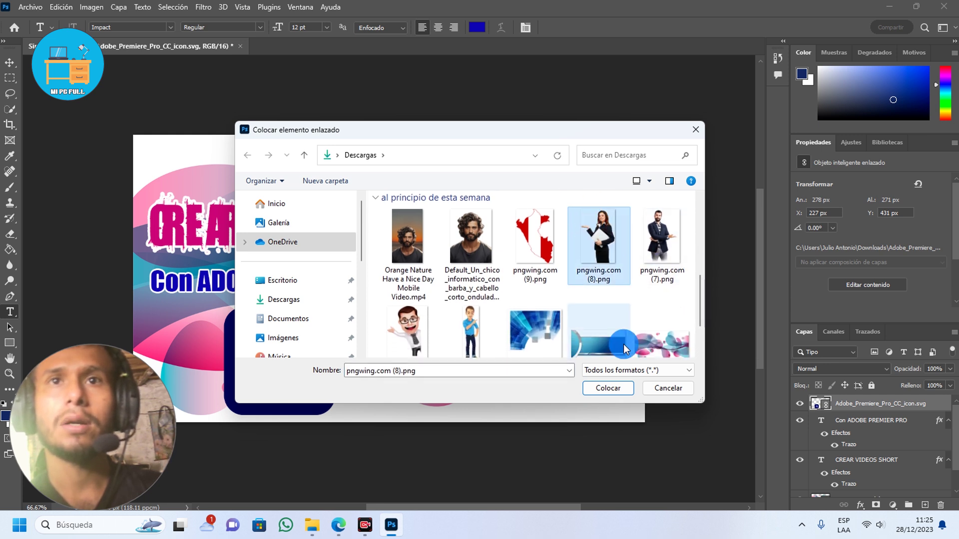
pyautogui.click(613, 390)
pyautogui.moveTo(433, 158); pyautogui.dragTo(553, 201)
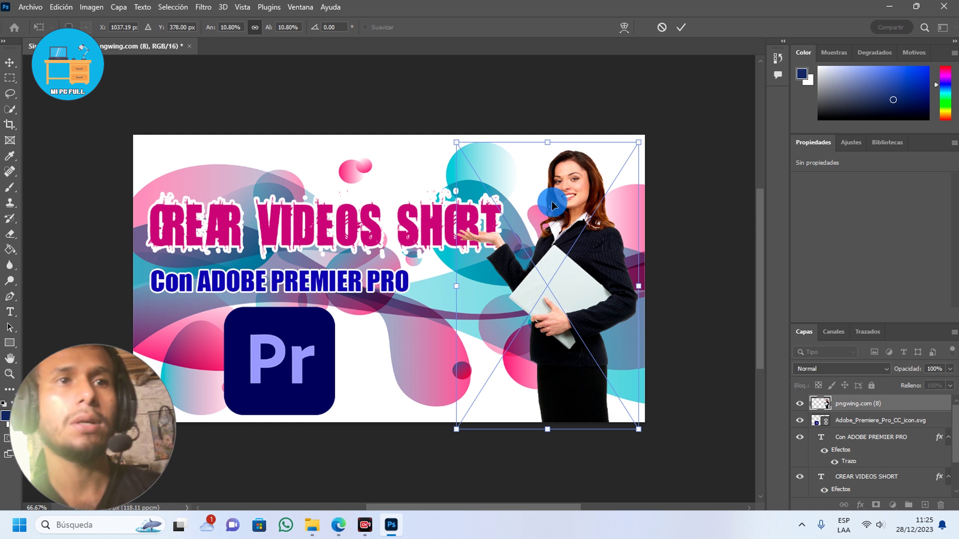
pyautogui.click(682, 26)
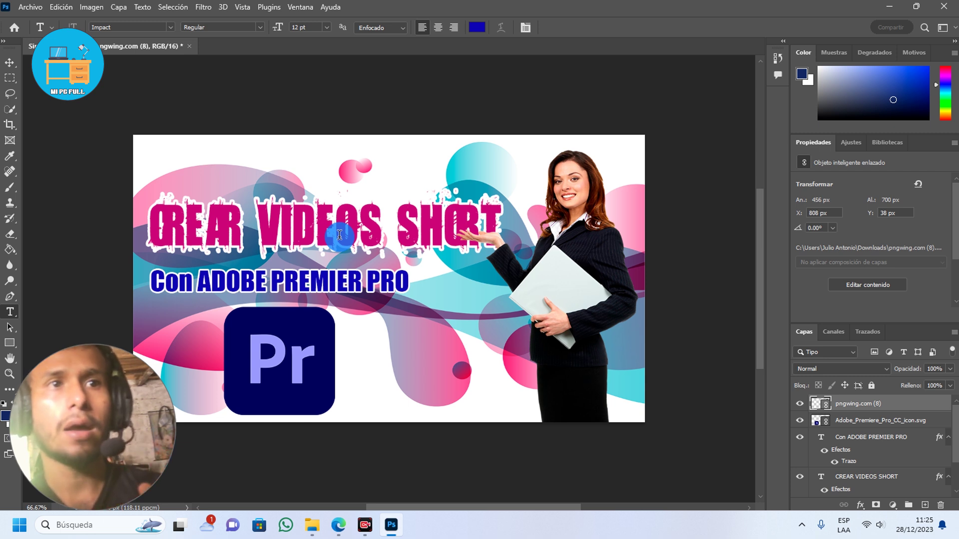
# - Export the thumbnail as a PNG named "MINIATURA VIDEO SHORT" in the Grabaciones folder
pyautogui.click(30, 7)
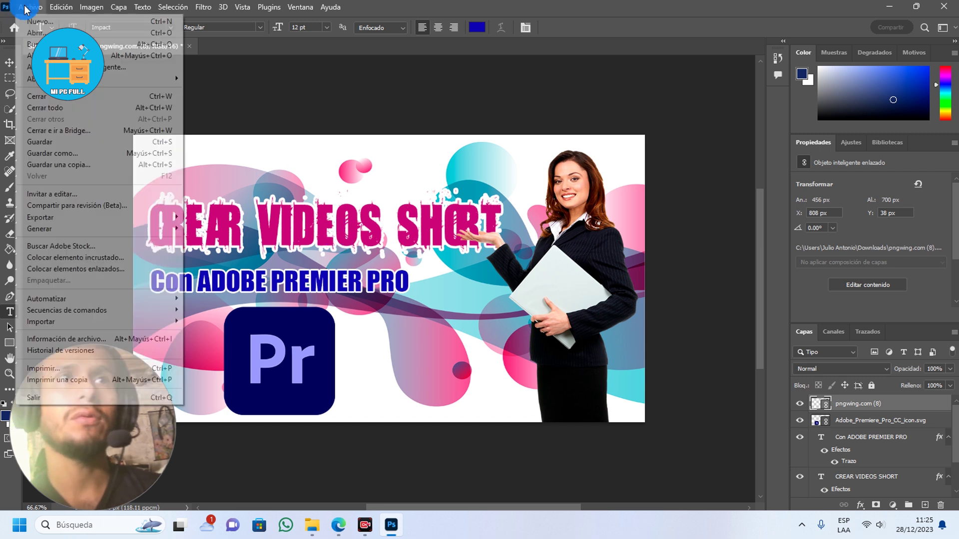
pyautogui.moveTo(179, 218)
pyautogui.click(240, 216)
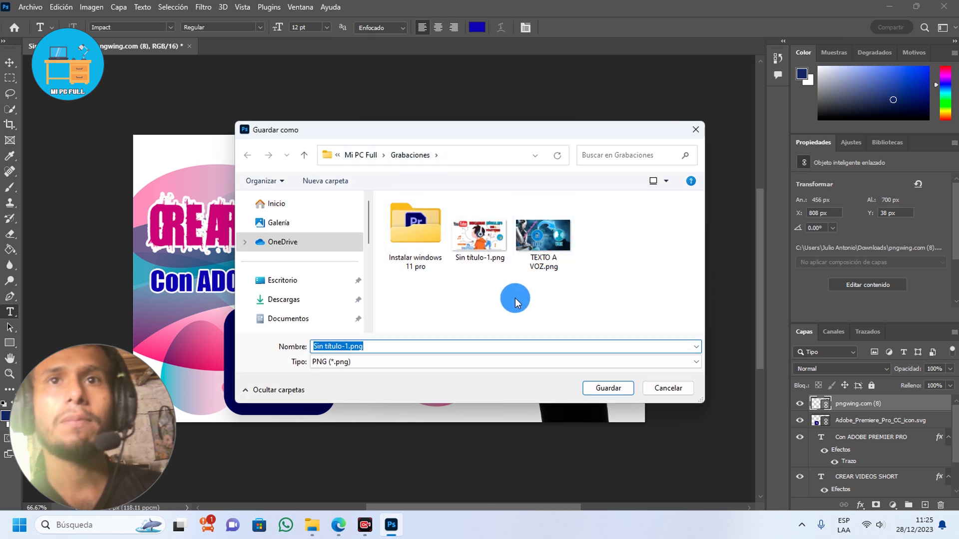
pyautogui.write('MINIATURA VIDEO SHORT')
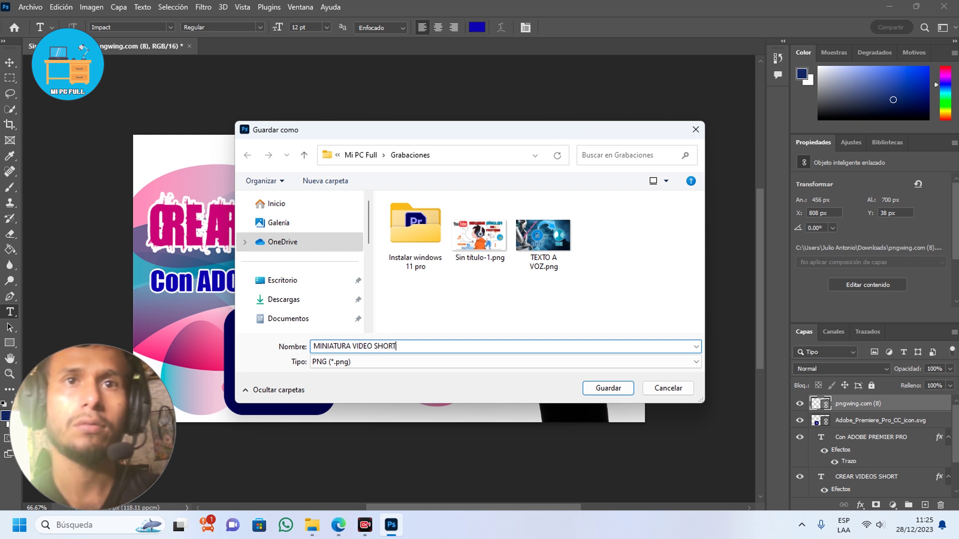
pyautogui.press('Return')
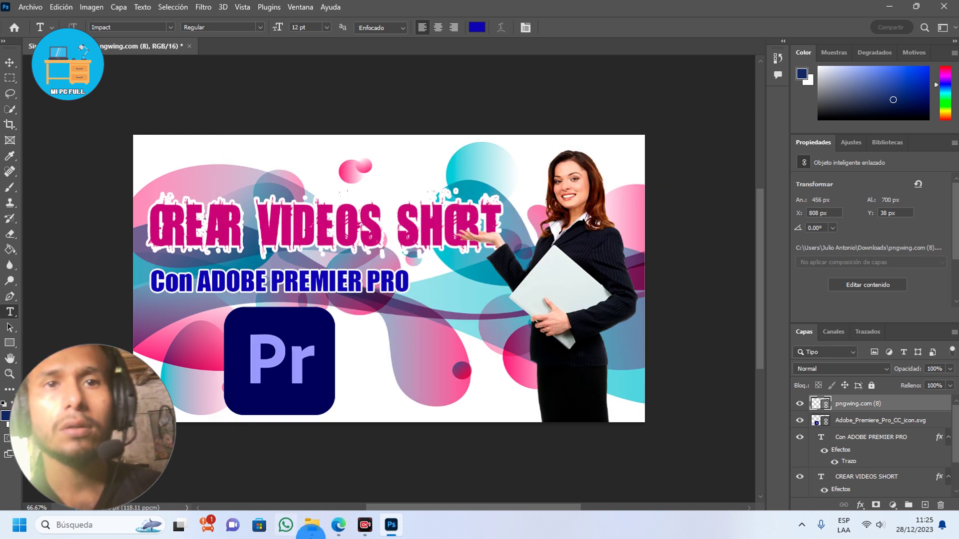
# - Return to YouTube Studio in the browser, closing the image search, and upload MINIATURA VIDEO SHORT.png as the video's thumbnail
pyautogui.click(339, 525)
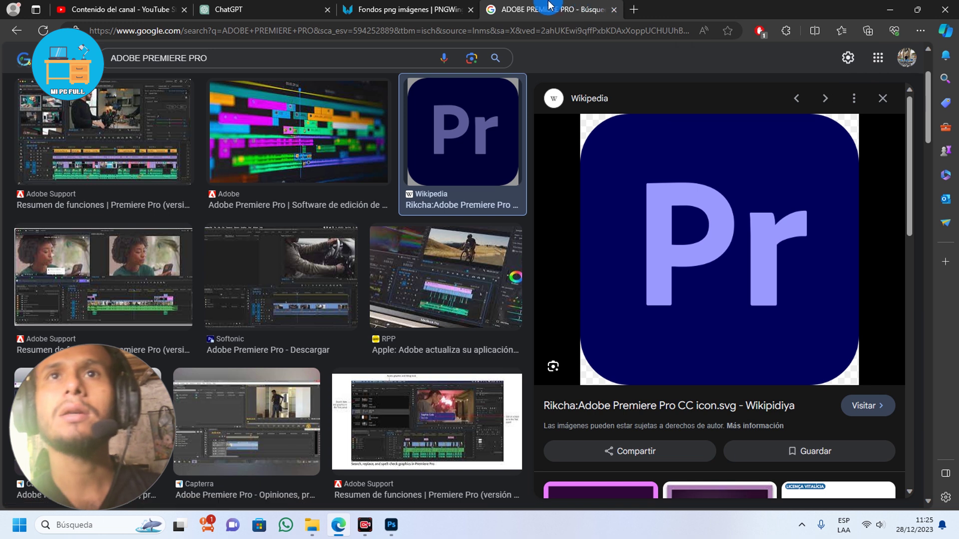
pyautogui.click(614, 9)
pyautogui.click(135, 9)
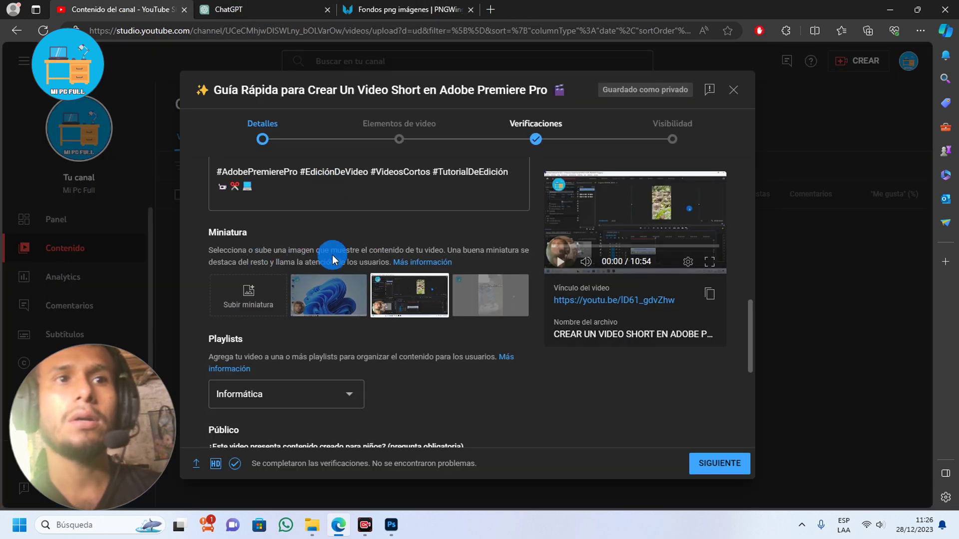
pyautogui.click(255, 296)
pyautogui.click(236, 129)
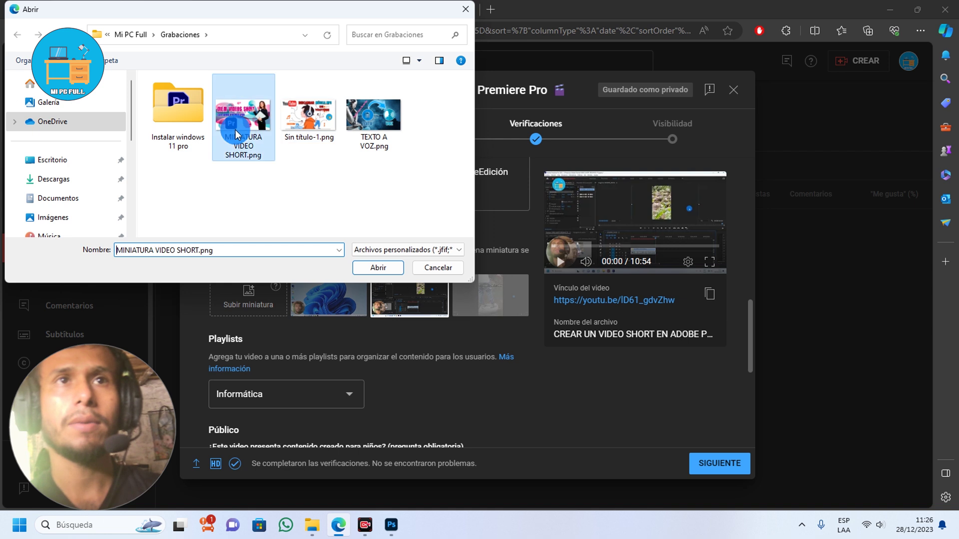
pyautogui.click(377, 267)
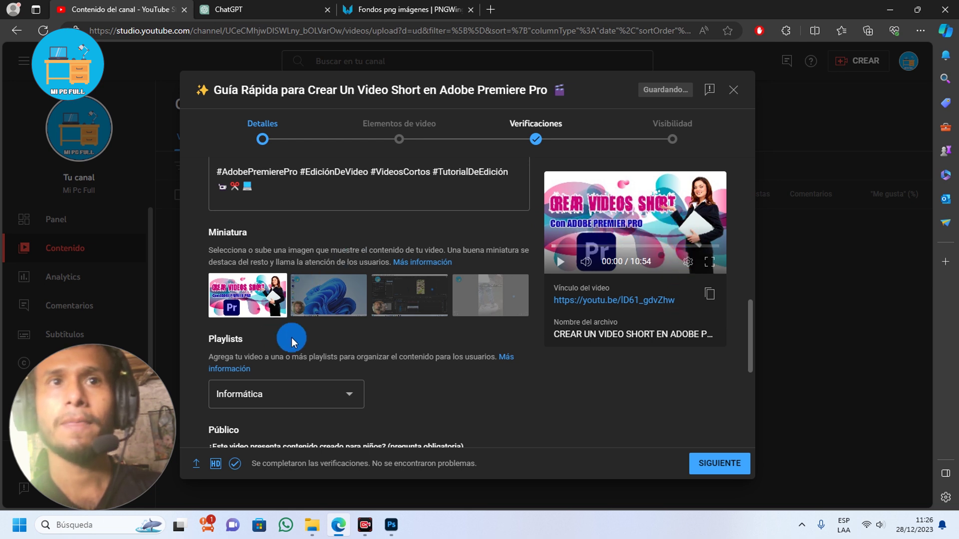
# - Set the video's audience to "No, no es contenido creado para niños" and expand the additional detail settings
pyautogui.scroll(-5, 422, 341)
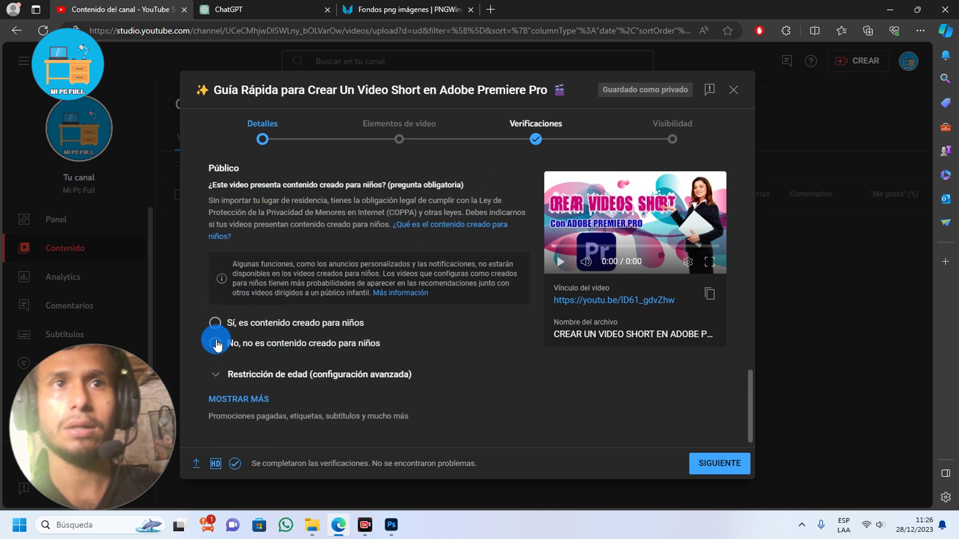
pyautogui.click(364, 341)
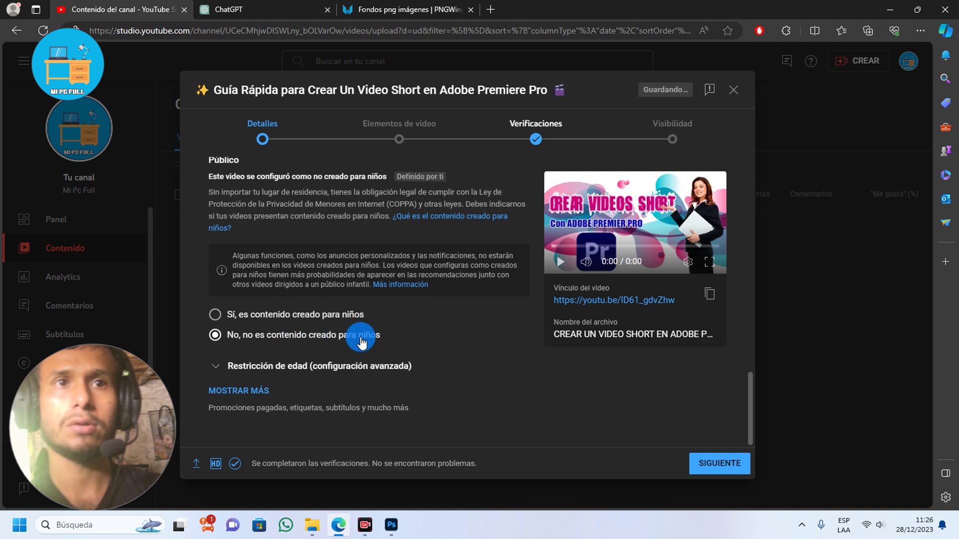
pyautogui.click(241, 392)
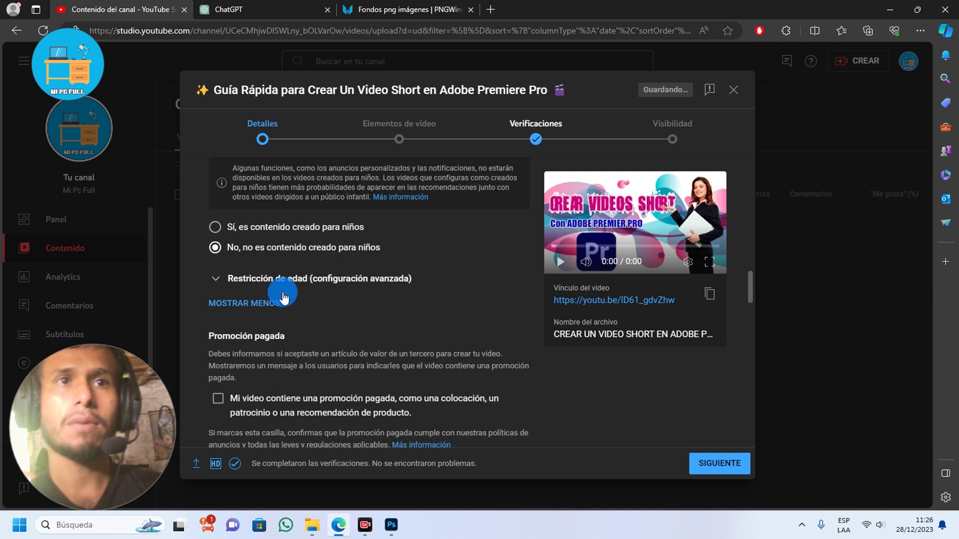
# - Find the video's empty Etiquetas field, switch to the ChatGPT conversation and request 35 tags related to the video
pyautogui.scroll(-10, 320, 309)
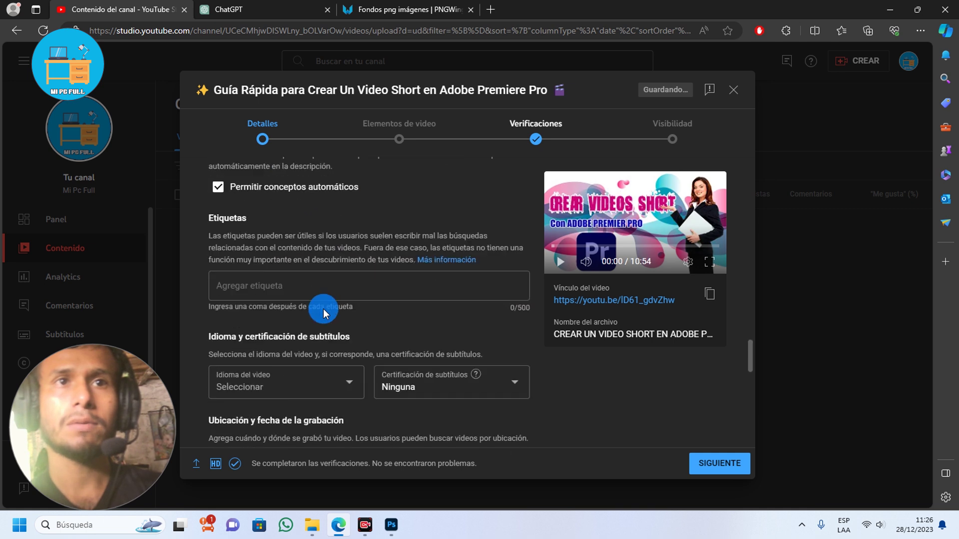
pyautogui.scroll(-1, 323, 309)
pyautogui.scroll(2, 279, 299)
pyautogui.click(286, 303)
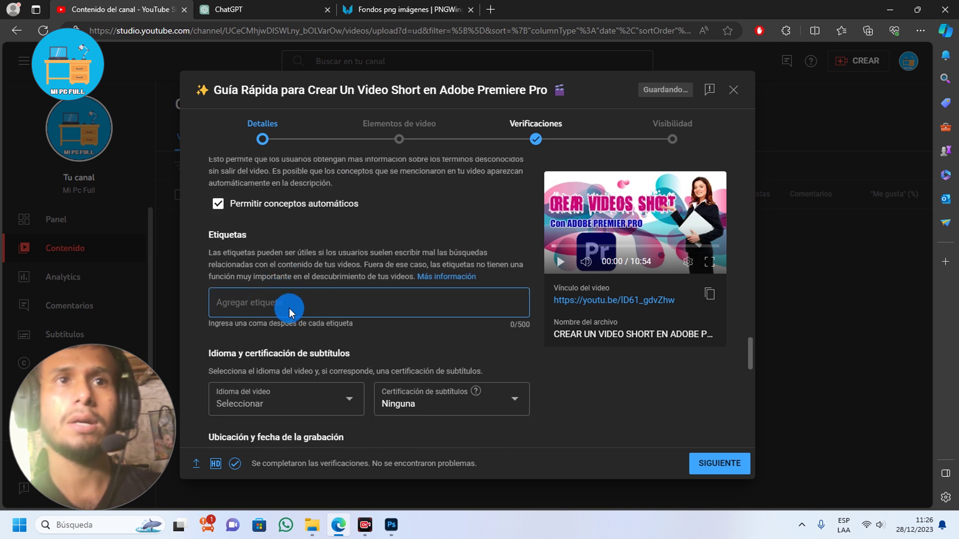
pyautogui.hotkey('ctrl', 'Tab')
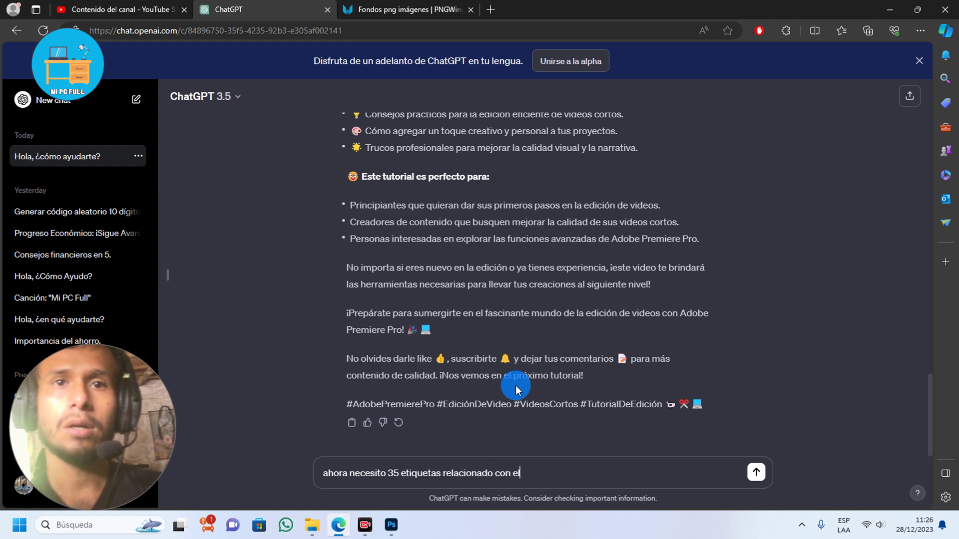
pyautogui.press('Return')
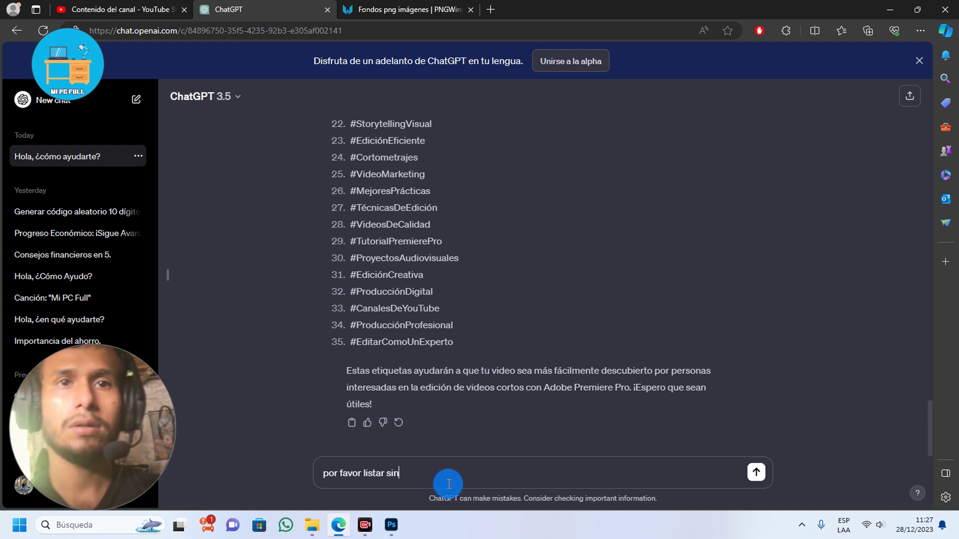
# - Ask ChatGPT to list the tags without numbering ("por favor listar sin numeracion") and go to the start of the new list
pyautogui.press('Return')
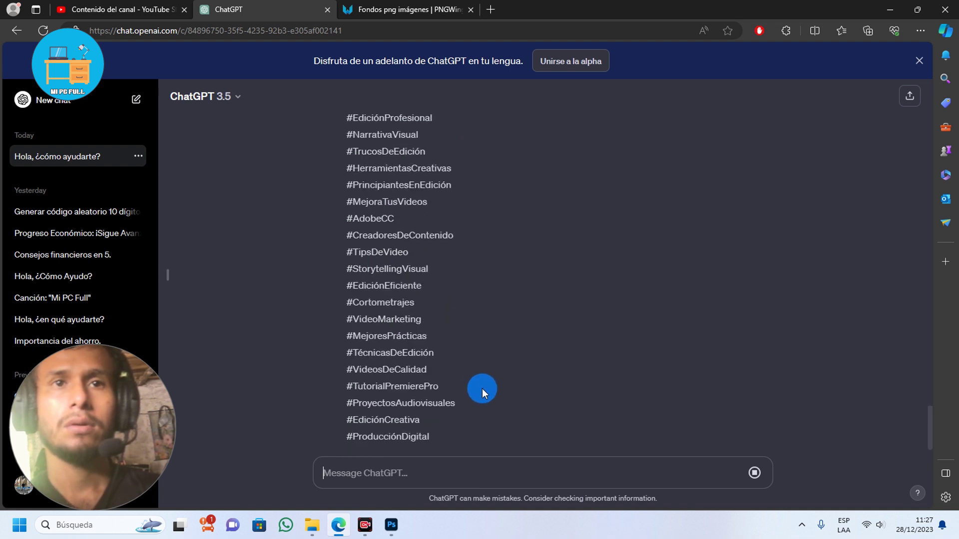
pyautogui.scroll(5, 491, 395)
pyautogui.scroll(4, 491, 395)
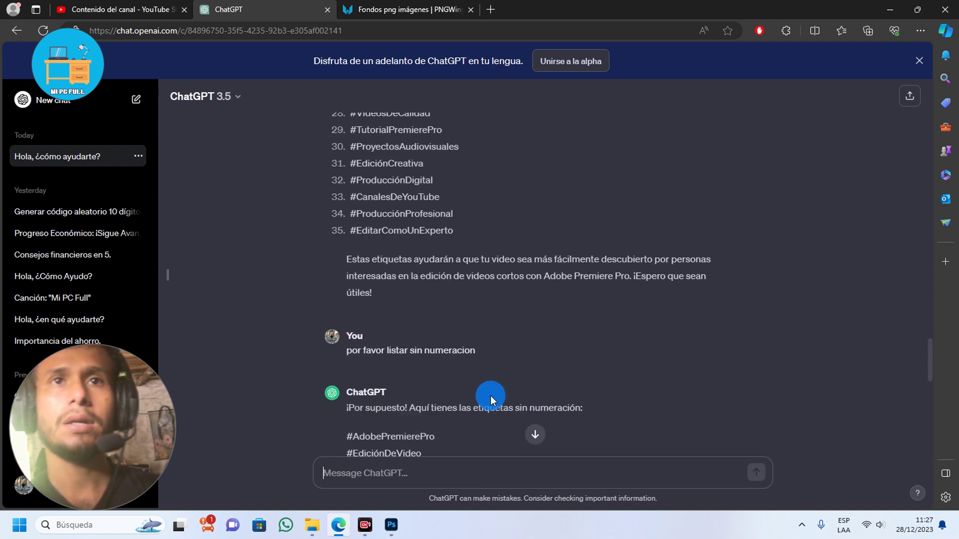
# - Copy #AdobePremierePro from the unnumbered ChatGPT list and add it as a tag in the video's Etiquetas field in YouTube Studio
pyautogui.moveTo(356, 330); pyautogui.dragTo(332, 342)
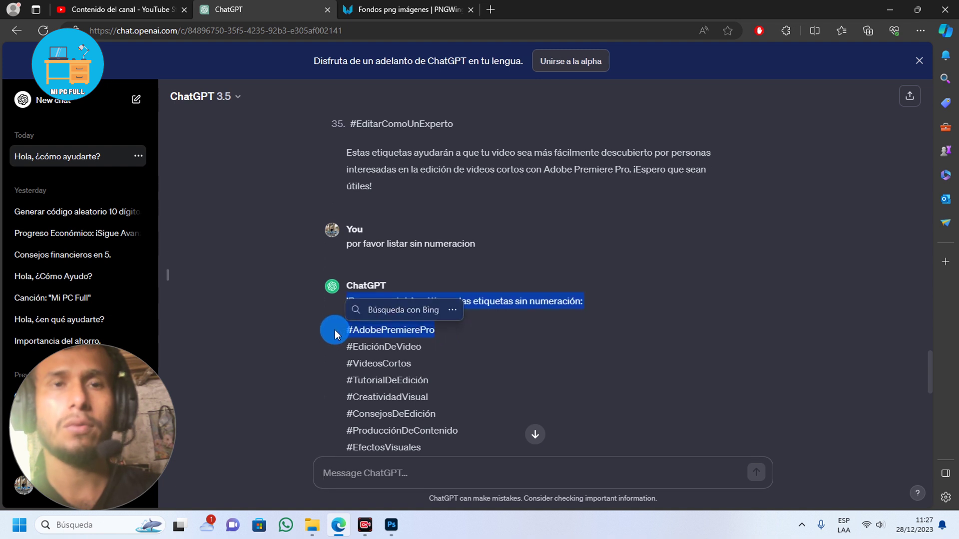
pyautogui.moveTo(439, 328); pyautogui.dragTo(348, 334)
pyautogui.hotkey('ctrl', 'c')
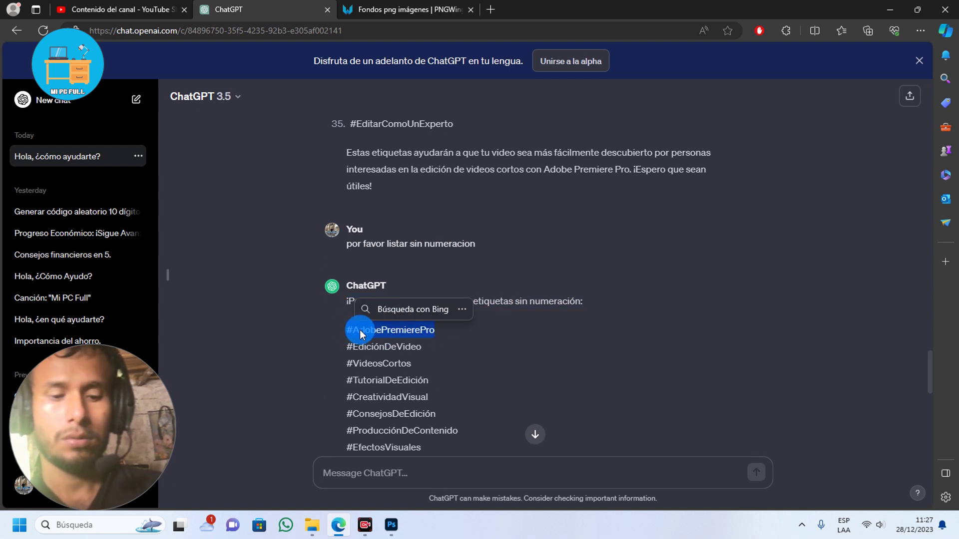
pyautogui.click(120, 9)
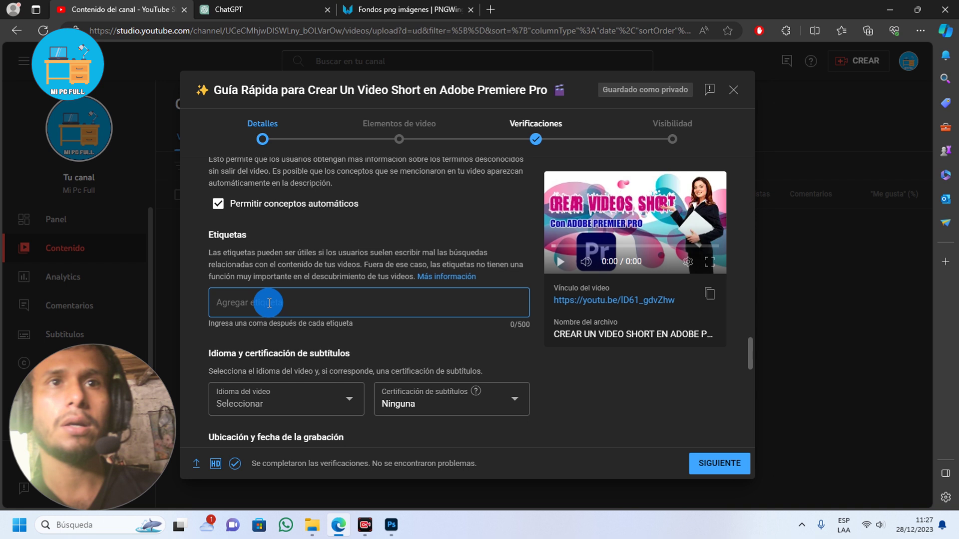
pyautogui.hotkey('ctrl', 'v')
pyautogui.press('Return')
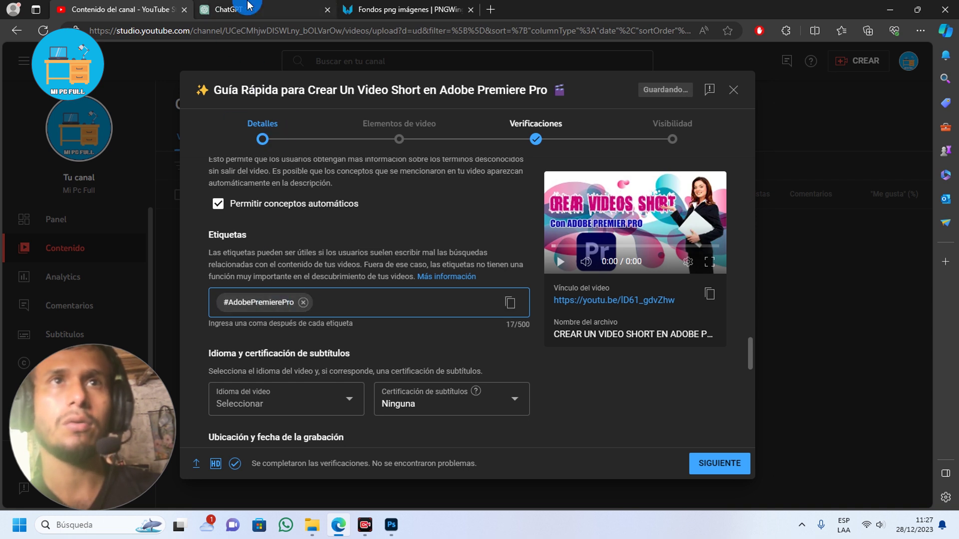
# - Take the #EdiciónDeVideo tag from the ChatGPT list over to the video's Etiquetas field in YouTube Studio
pyautogui.click(229, 9)
pyautogui.moveTo(422, 347); pyautogui.dragTo(346, 347)
pyautogui.click(120, 9)
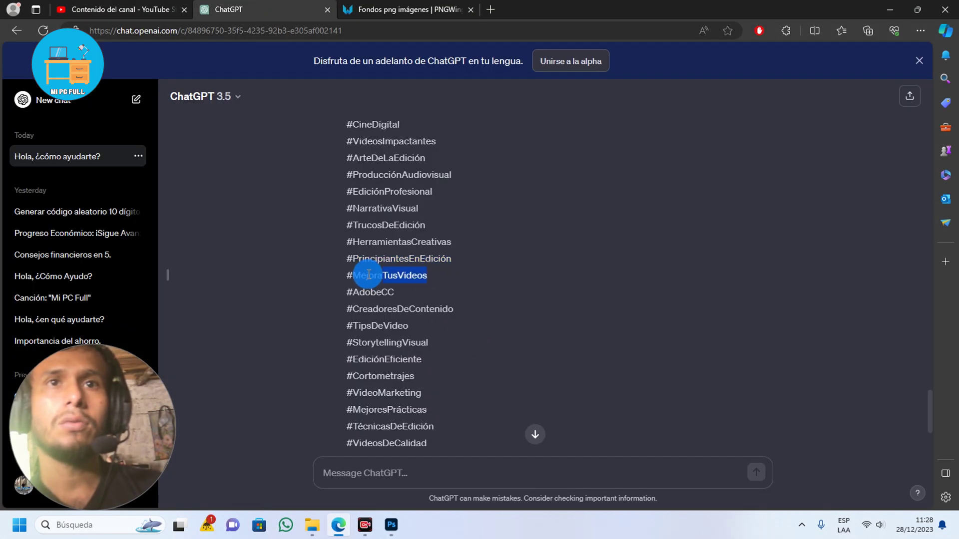
# - Copy #MejoraTusVideos from the ChatGPT list into the video's Etiquetas field, then return to the list
pyautogui.tripleClick(344, 275)
pyautogui.hotkey('ctrl', 'c')
pyautogui.click(145, 9)
pyautogui.hotkey('ctrl', 'v')
pyautogui.hotkey('ctrl', 'Tab')
# - Copy #AdobeCC from the ChatGPT list into the video's Etiquetas field and return to the list
pyautogui.tripleClick(397, 292)
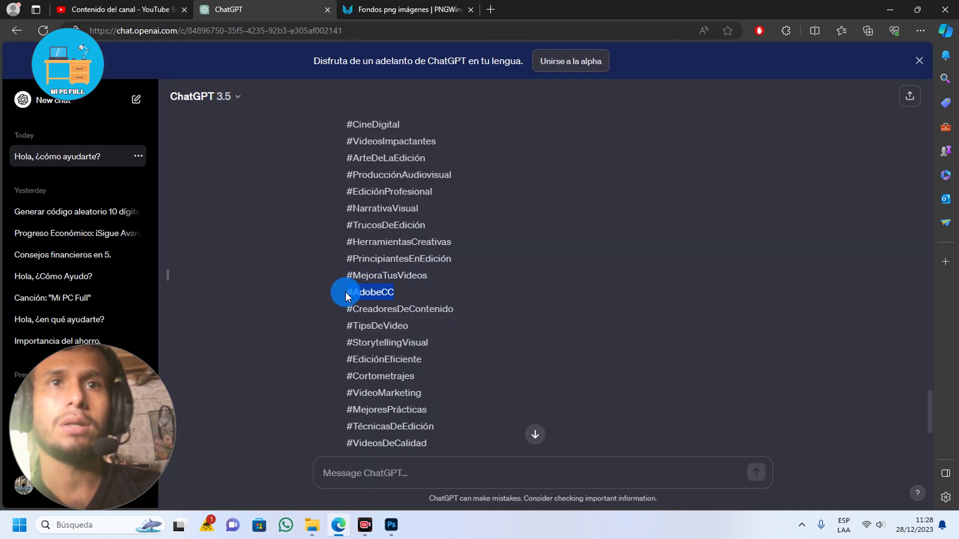
pyautogui.hotkey('ctrl', 'c')
pyautogui.click(115, 9)
pyautogui.hotkey('ctrl', 'v')
pyautogui.hotkey('ctrl', 'Tab')
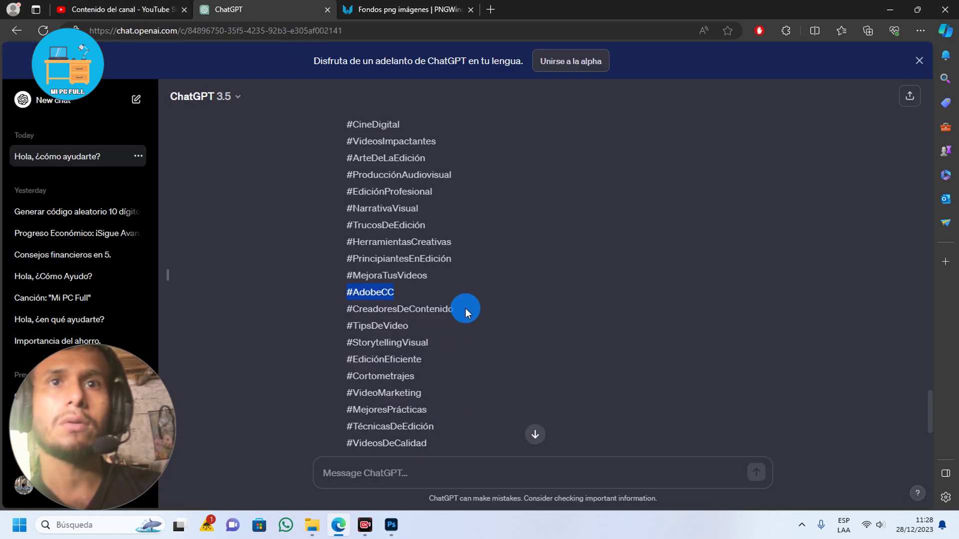
# - Copy #CreadoresDeContenido from the ChatGPT list into the video's Etiquetas field and return to the list
pyautogui.tripleClick(363, 307)
pyautogui.hotkey('ctrl', 'c')
pyautogui.click(120, 9)
pyautogui.hotkey('ctrl', 'v')
pyautogui.click(261, 9)
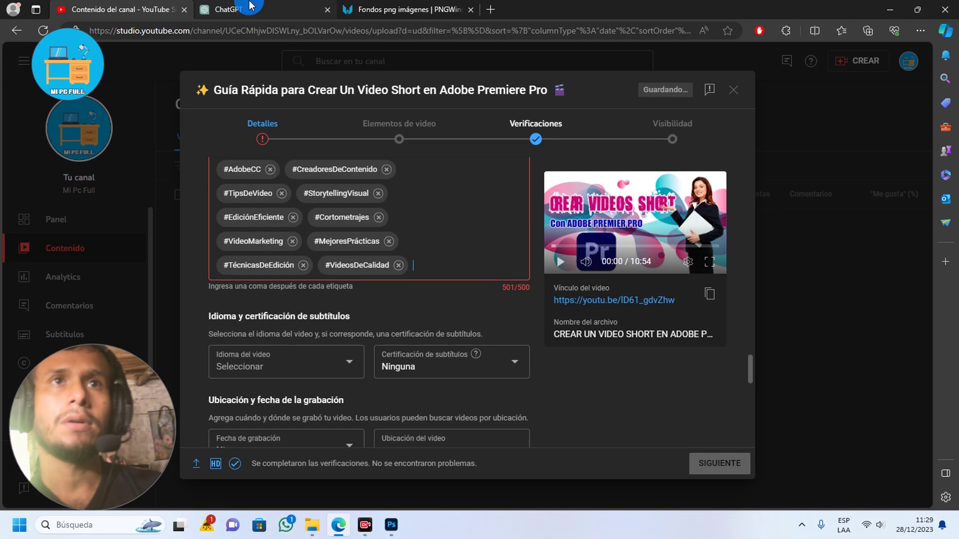